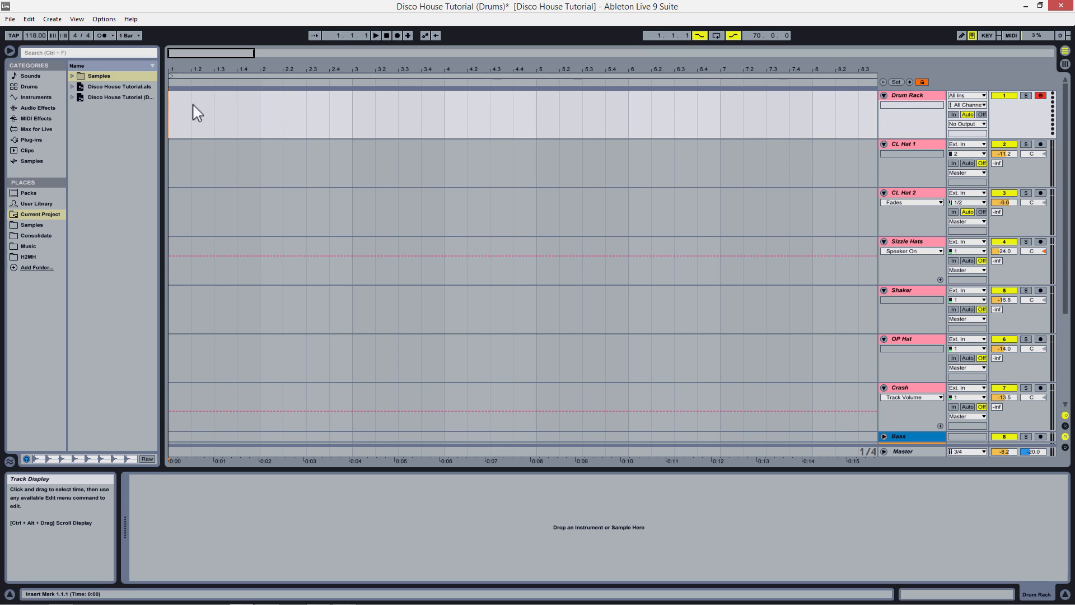
Step: Load an empty Drum Rack instrument onto the Drum Rack MIDI track
{"action": "left_click", "coordinate": [922, 95]}
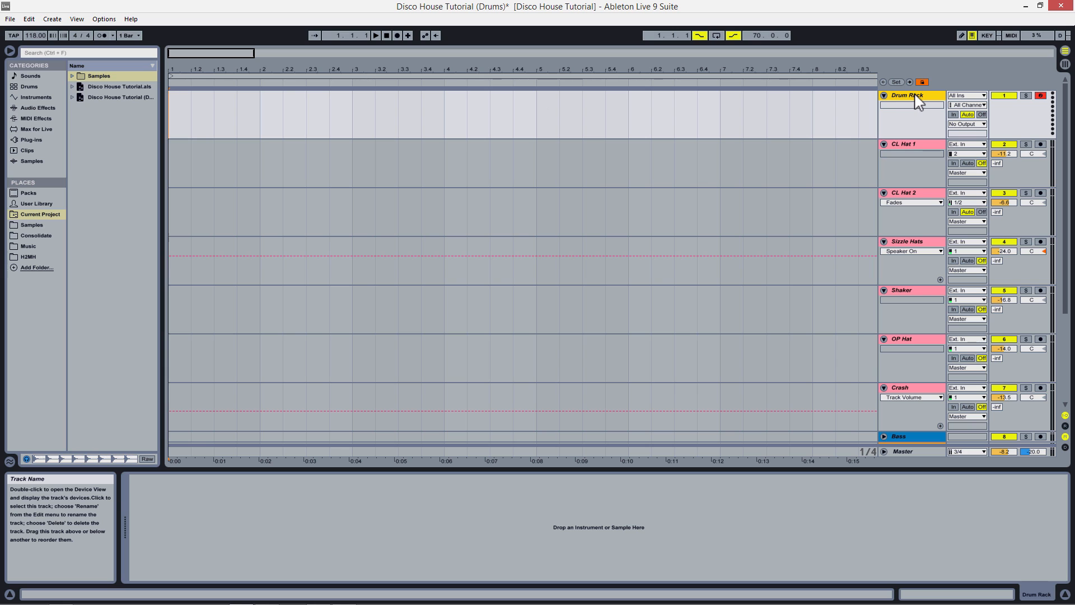
{"action": "right_click", "coordinate": [911, 98]}
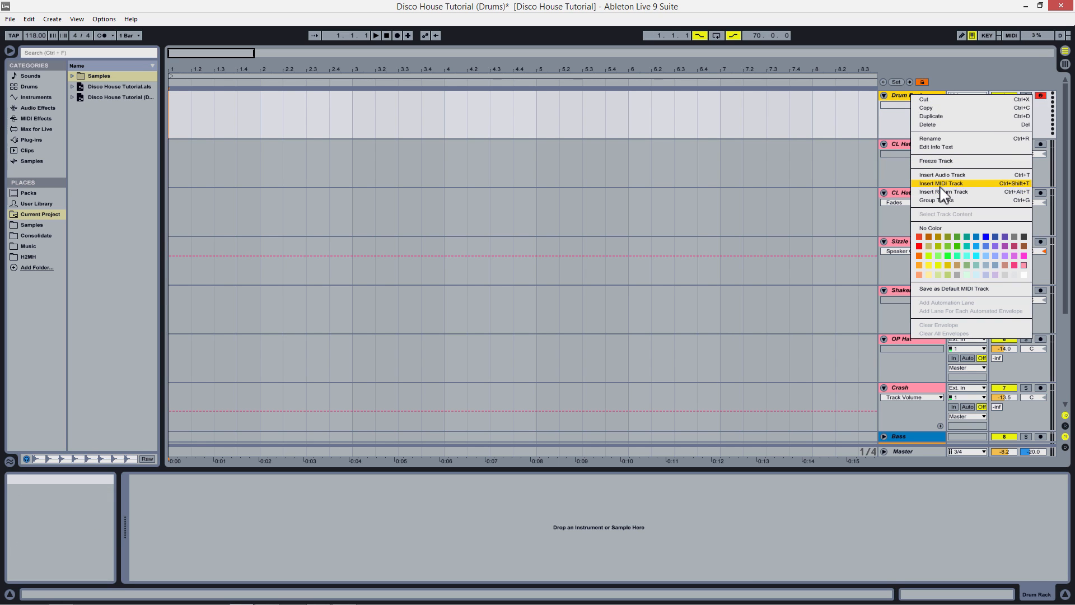
{"action": "left_click", "coordinate": [759, 126]}
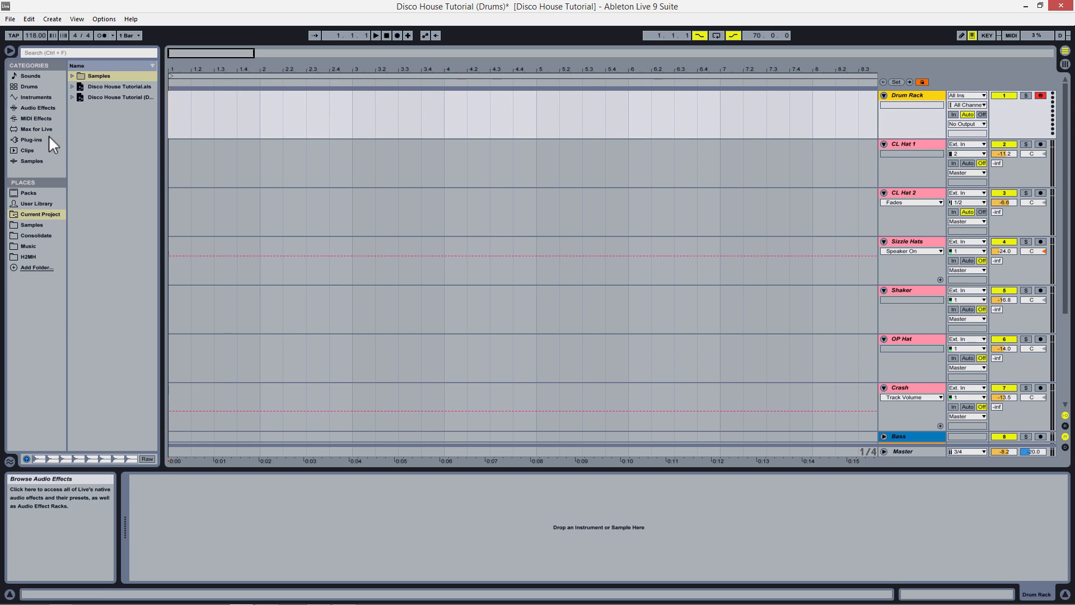
{"action": "left_click", "coordinate": [28, 96]}
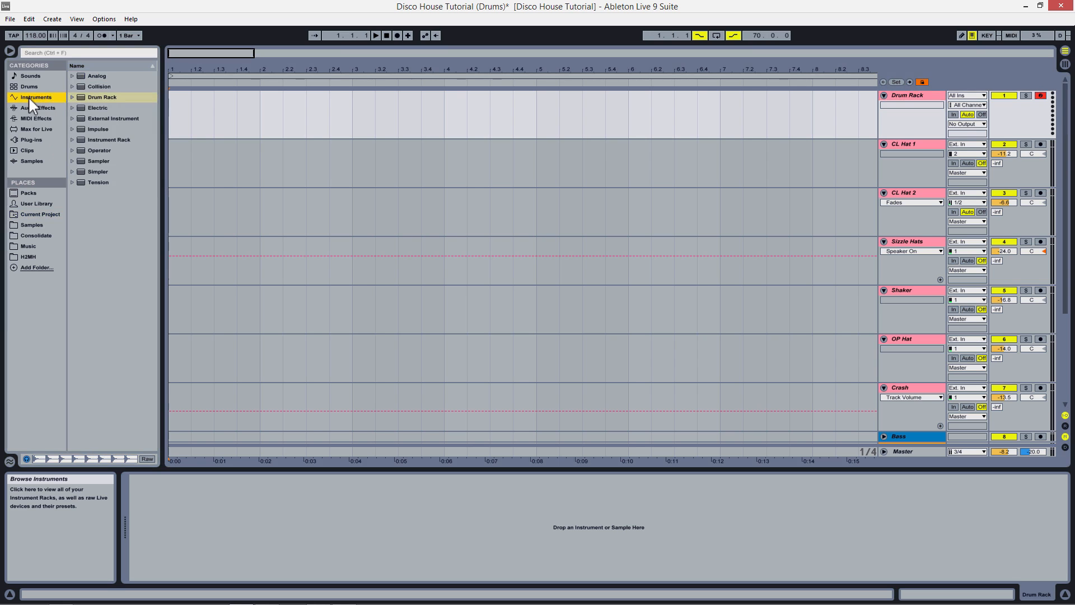
{"action": "left_click_drag", "start_coordinate": [97, 97], "coordinate": [189, 111]}
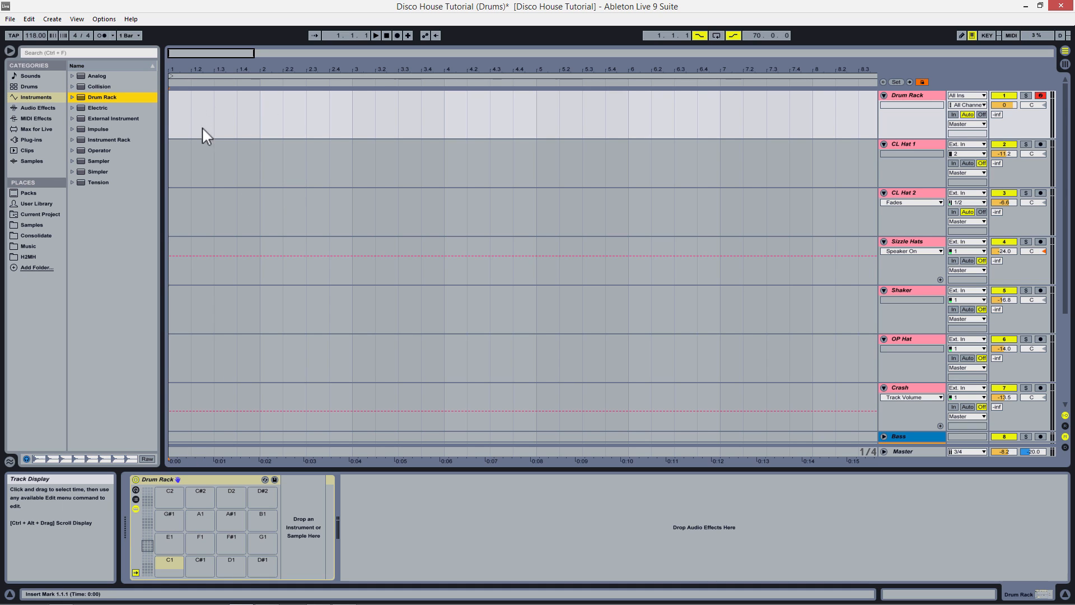
{"action": "left_click", "coordinate": [32, 38]}
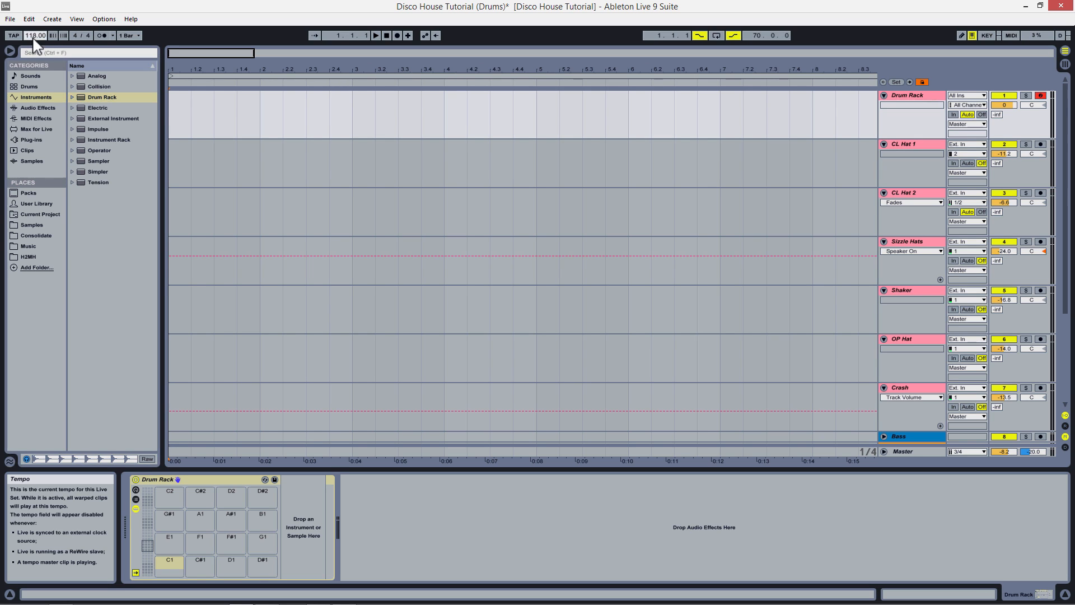
{"action": "left_click_drag", "start_coordinate": [35, 42], "coordinate": [1, 247]}
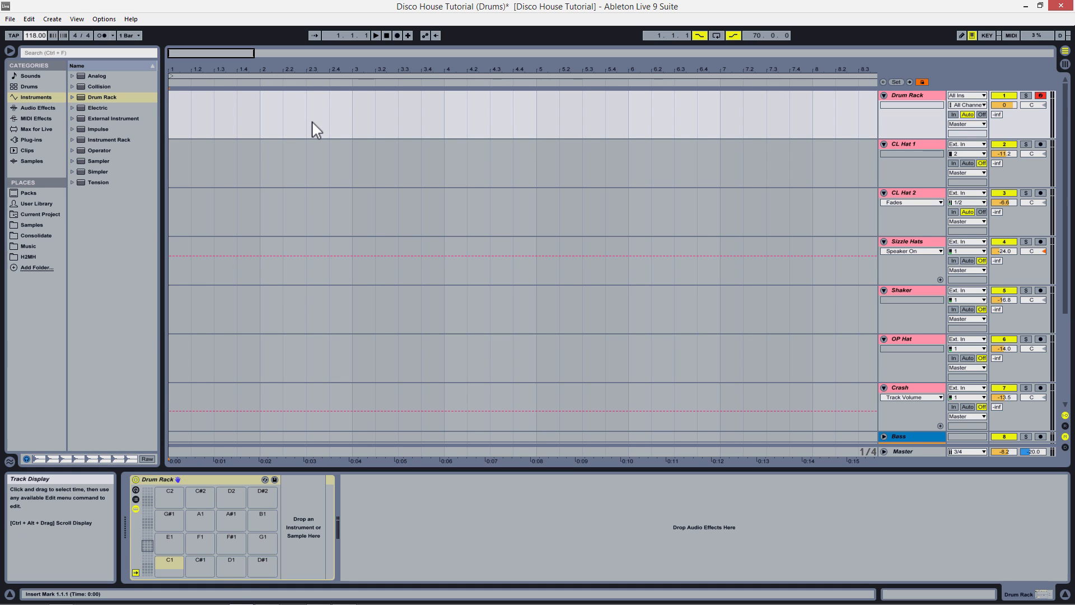
{"action": "left_click", "coordinate": [35, 272]}
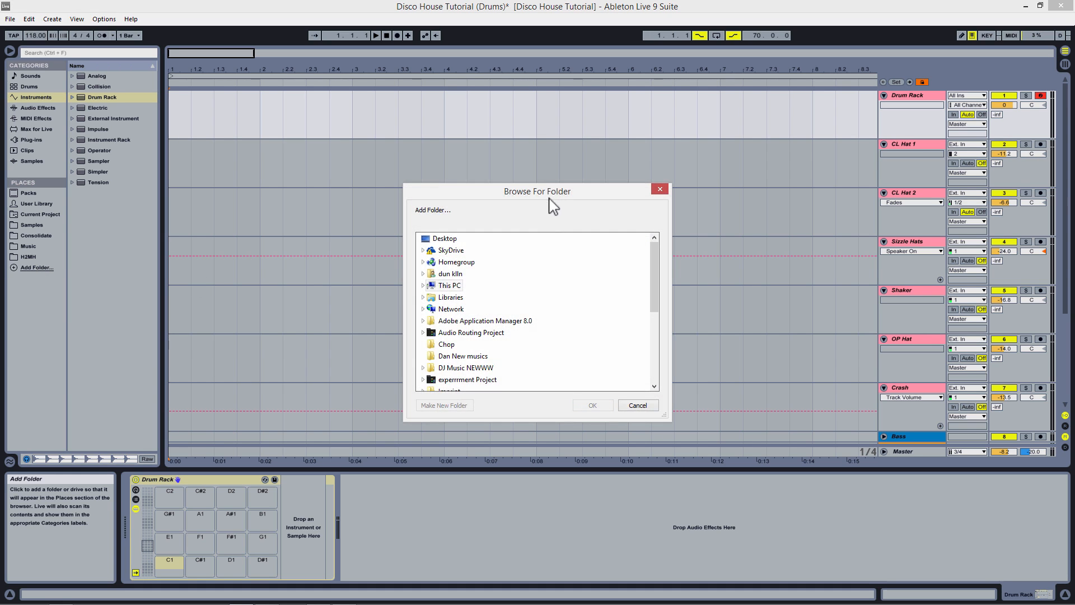
{"action": "left_click_drag", "start_coordinate": [549, 199], "coordinate": [520, 139]}
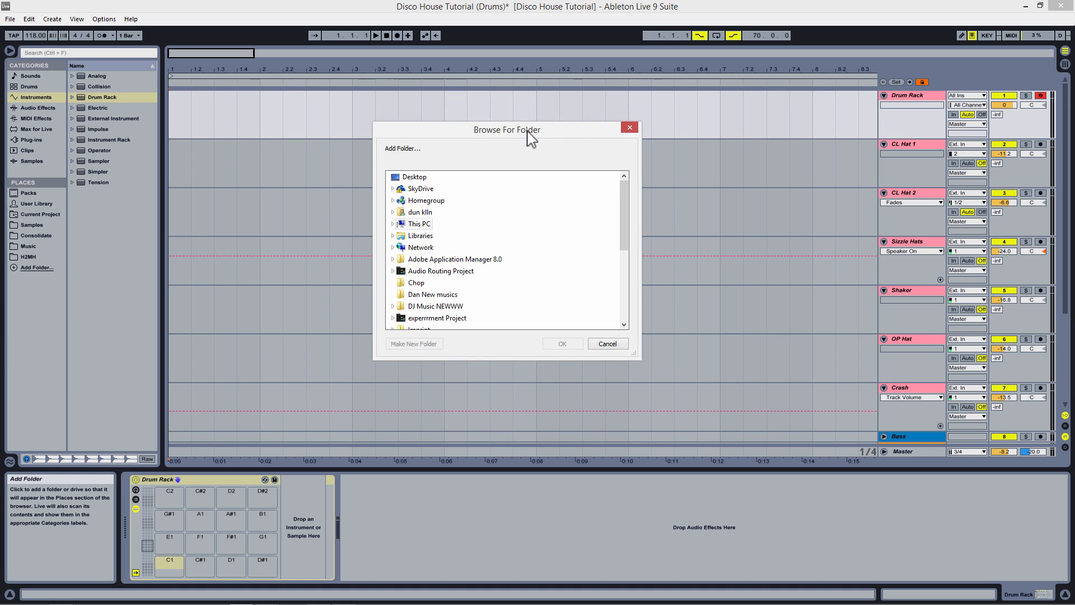
{"action": "left_click", "coordinate": [614, 349]}
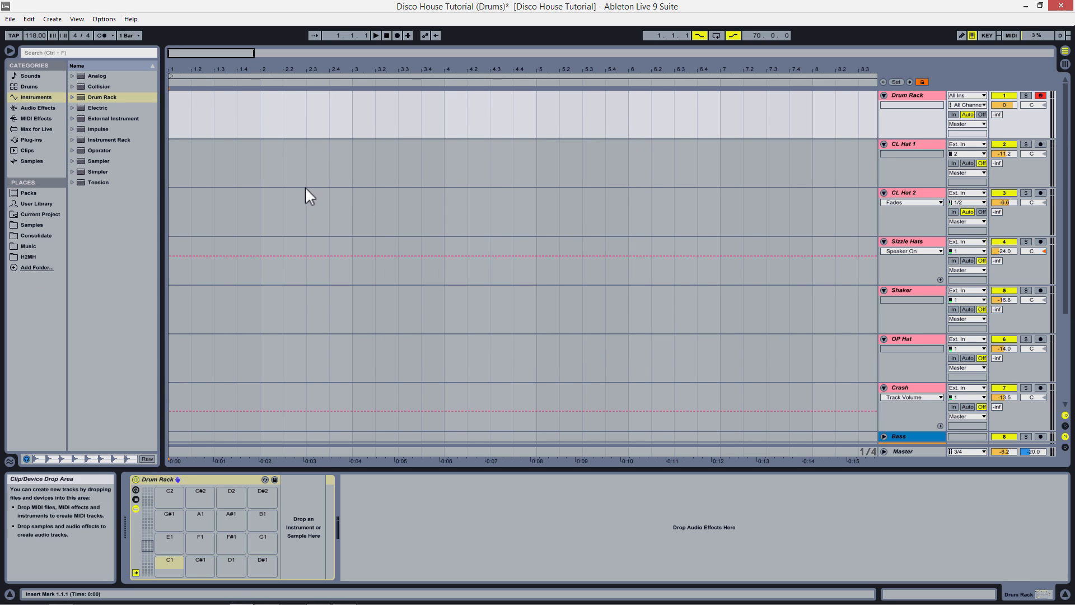
Step: Load Kick Low.wav and Kick High.wav from the current project's Drums samples onto Drum Rack pads C1 and C#1
{"action": "left_click", "coordinate": [35, 214]}
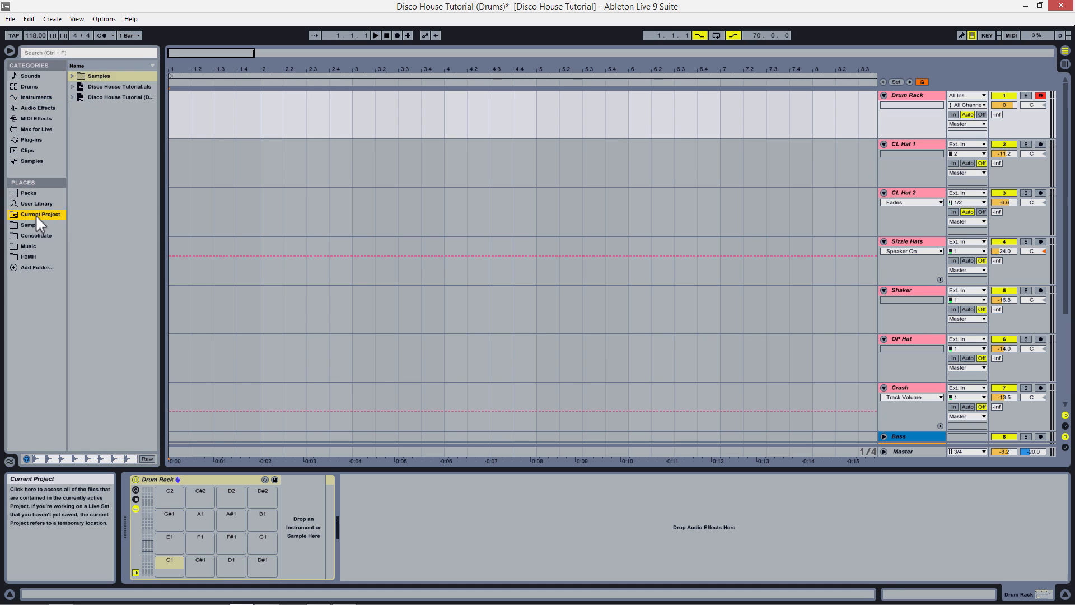
{"action": "left_click", "coordinate": [71, 75]}
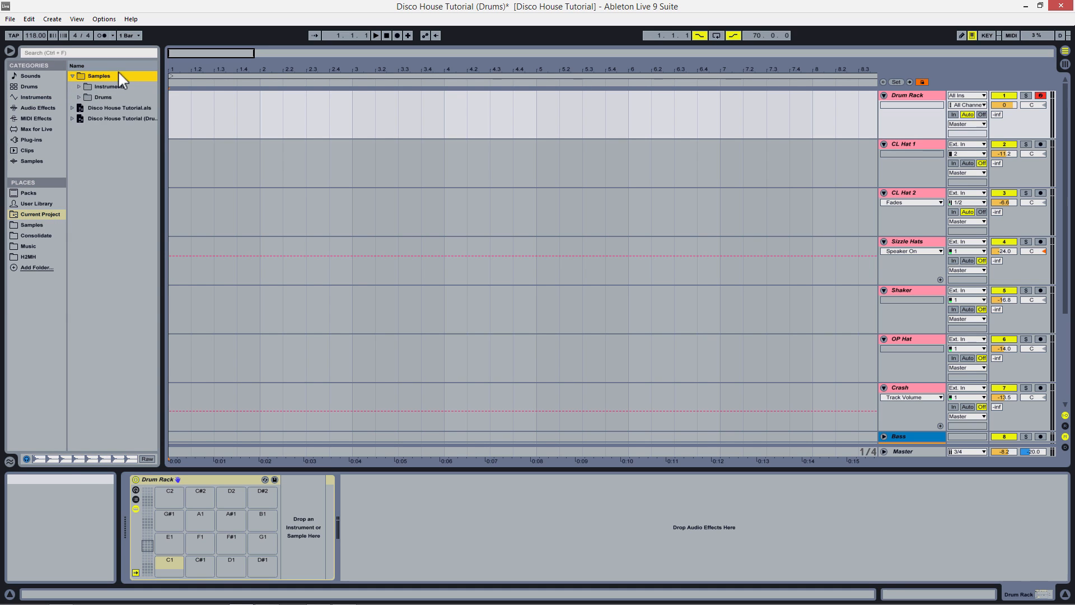
{"action": "left_click", "coordinate": [80, 97]}
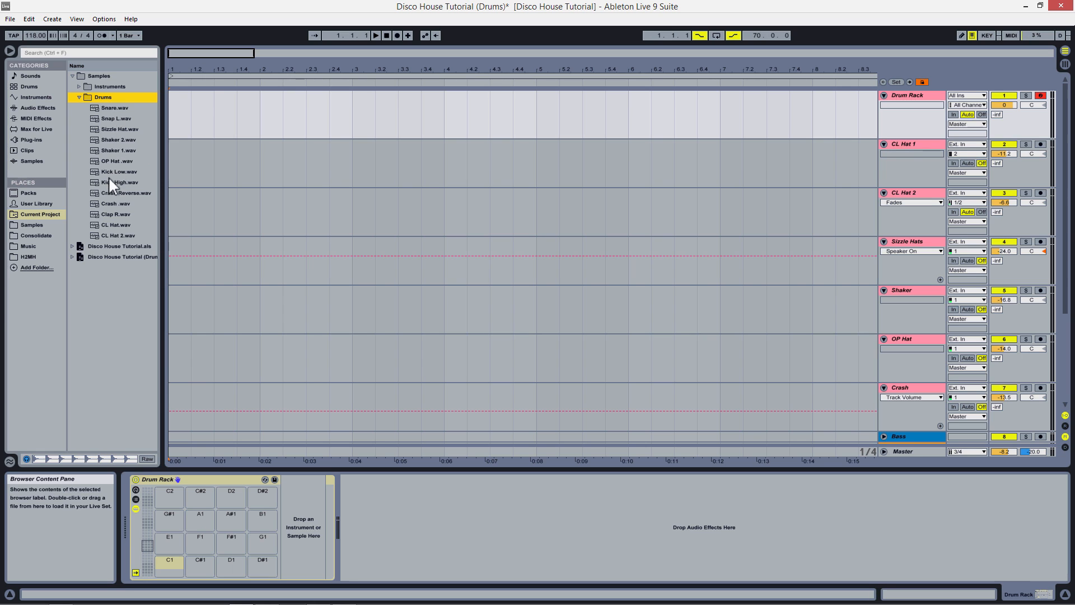
{"action": "left_click_drag", "start_coordinate": [106, 172], "coordinate": [168, 563]}
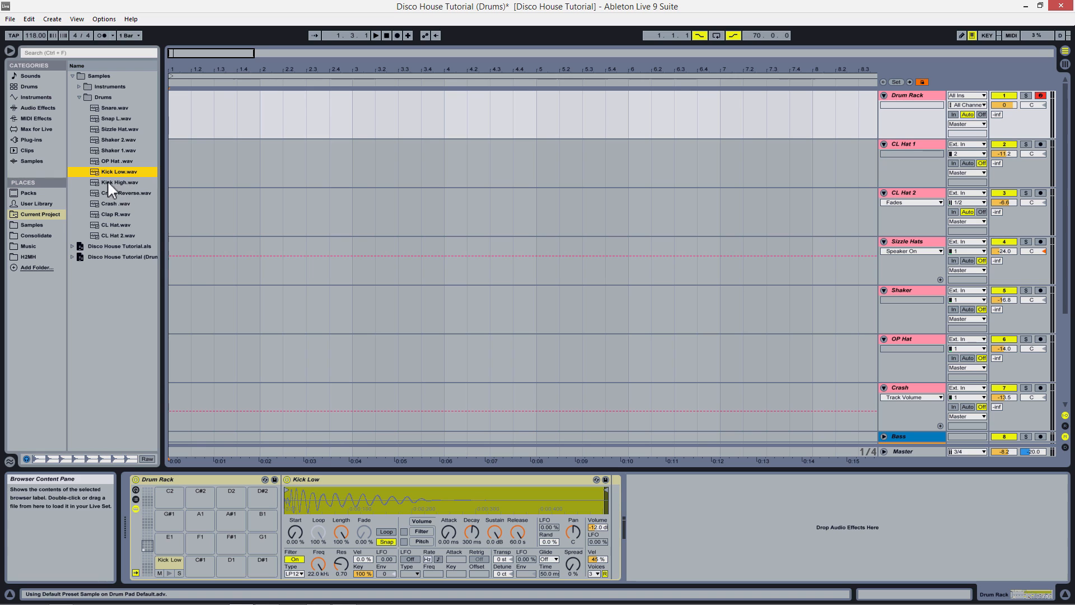
{"action": "left_click_drag", "start_coordinate": [109, 183], "coordinate": [202, 561]}
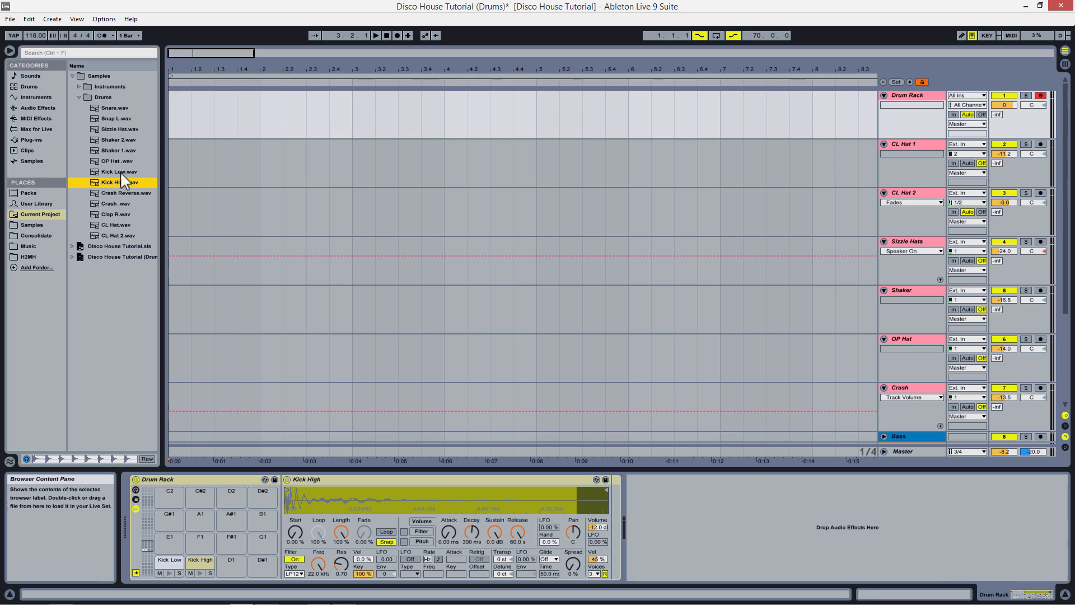
Step: Load Snare.wav, Snap L.wav and Clap R.wav onto Drum Rack pads D1, D#1 and E1
{"action": "left_click_drag", "start_coordinate": [114, 111], "coordinate": [235, 561]}
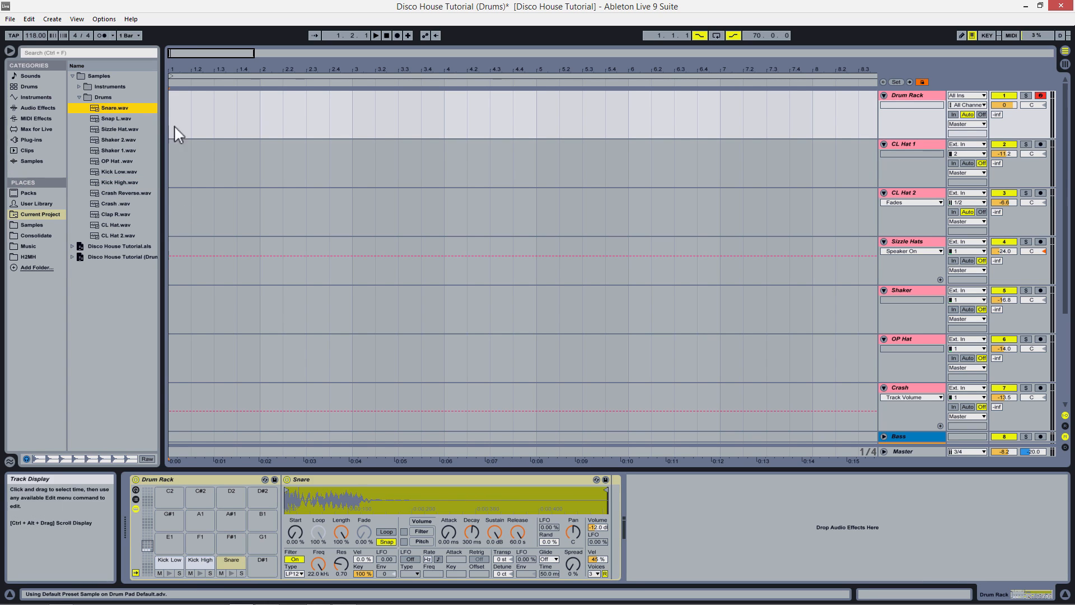
{"action": "left_click_drag", "start_coordinate": [105, 119], "coordinate": [262, 562]}
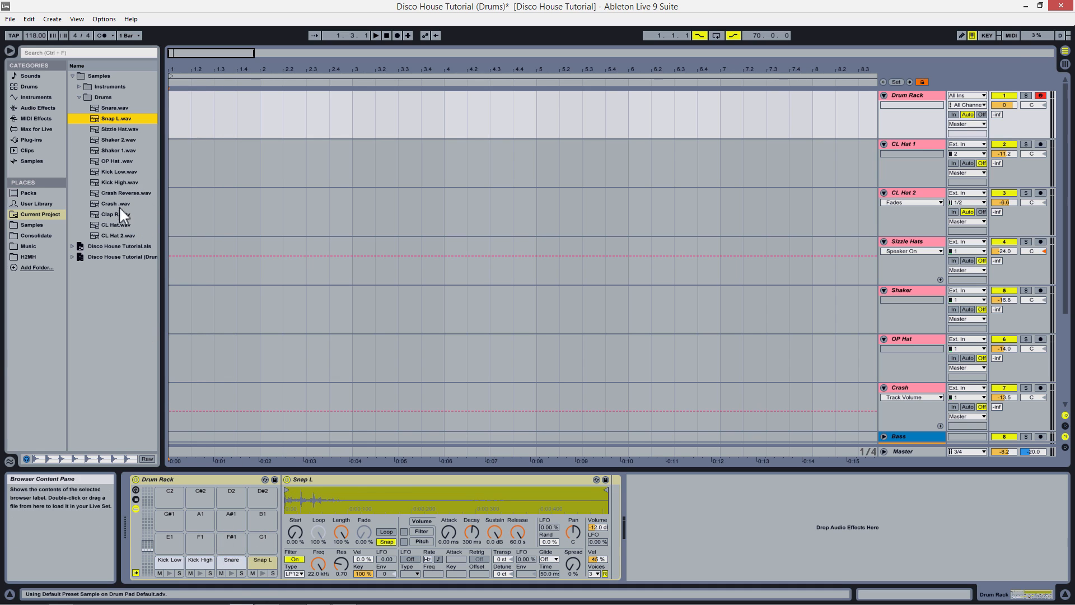
{"action": "left_click_drag", "start_coordinate": [112, 214], "coordinate": [171, 538]}
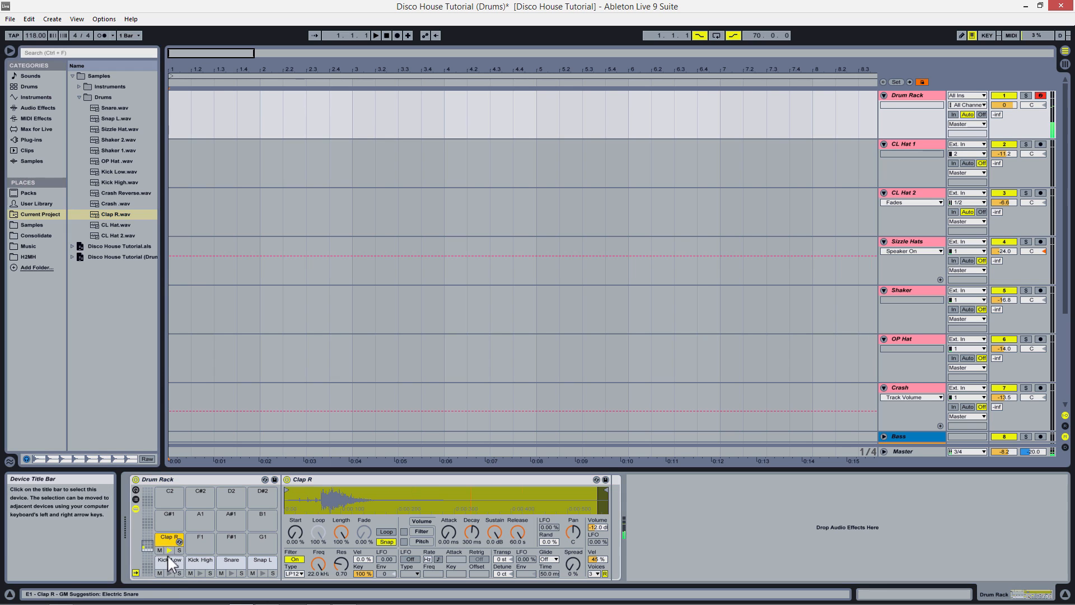
Step: Audition the Kick Low and Kick High pads in the Drum Rack
{"action": "left_click", "coordinate": [169, 573]}
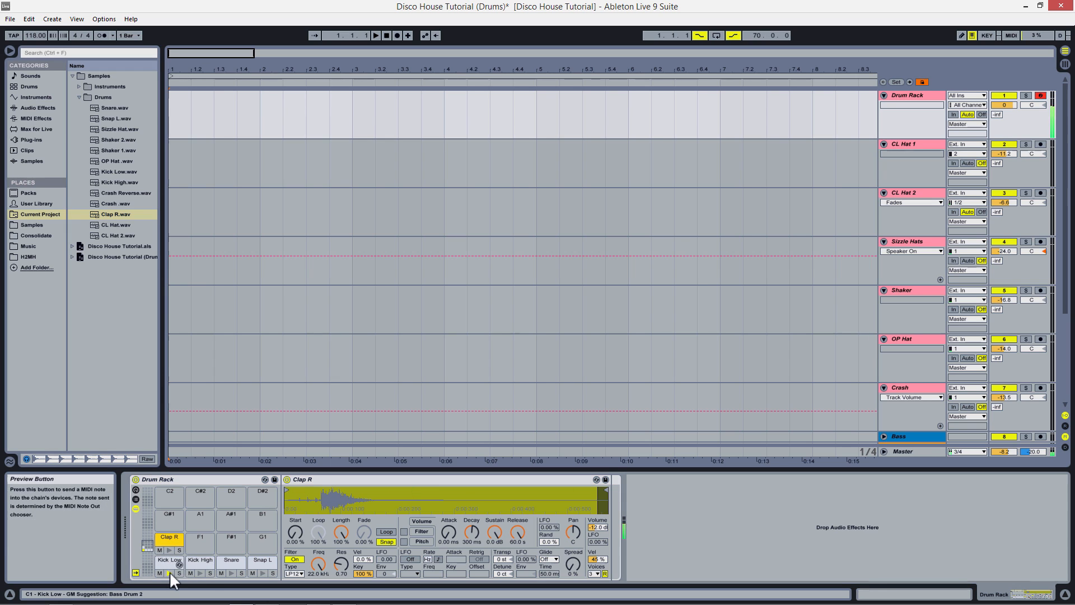
{"action": "left_click", "coordinate": [200, 572]}
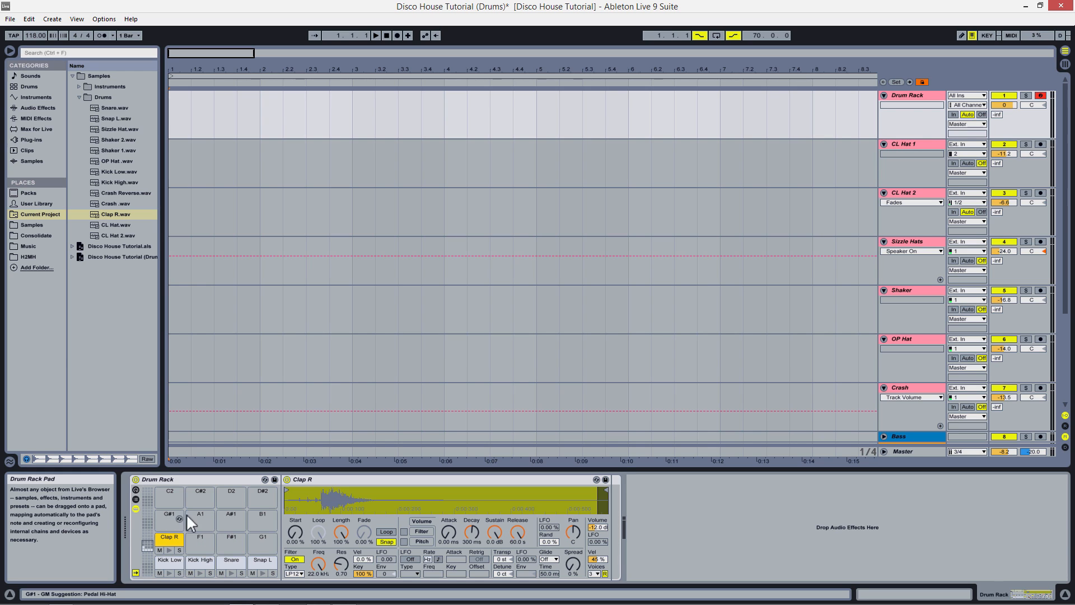
{"action": "left_click", "coordinate": [201, 542]}
{"action": "left_click", "coordinate": [168, 563]}
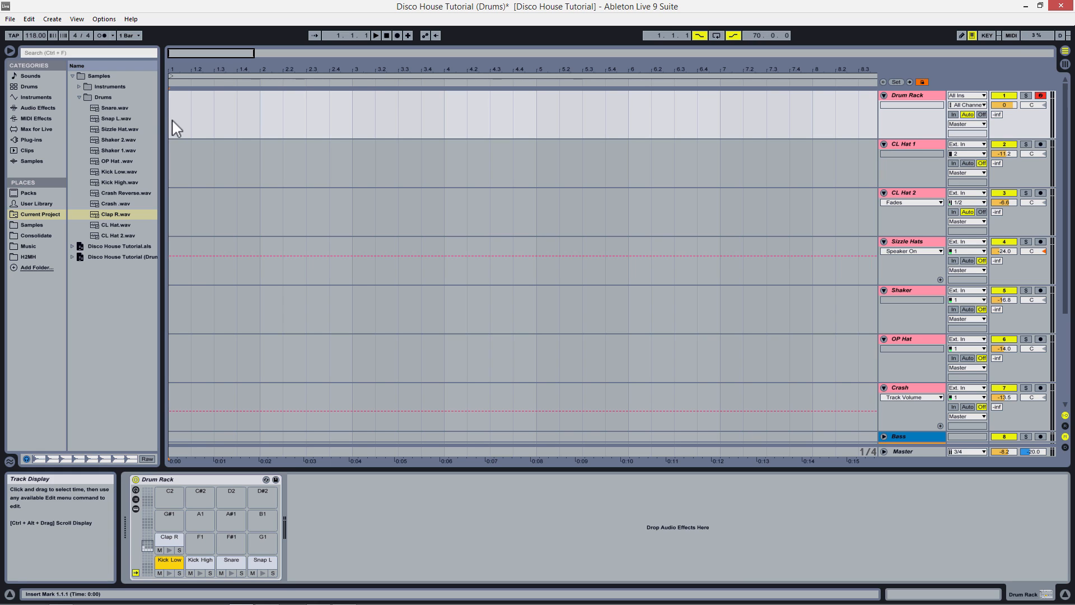
Step: Insert a one-bar MIDI clip from bar 1 to bar 2 on the Drum Rack track
{"action": "left_click_drag", "start_coordinate": [172, 121], "coordinate": [263, 116]}
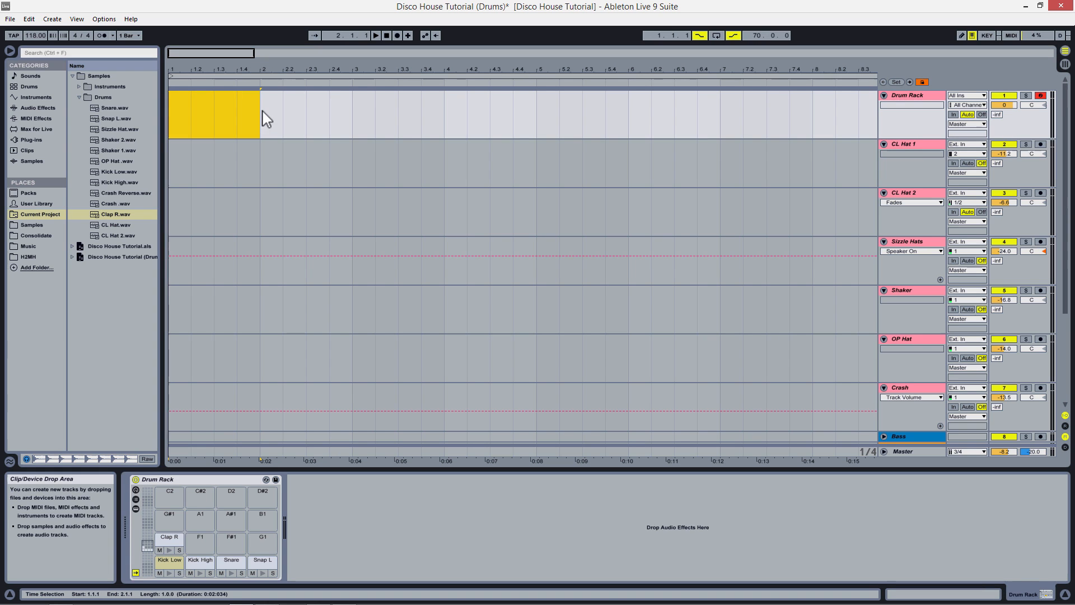
{"action": "right_click", "coordinate": [235, 116]}
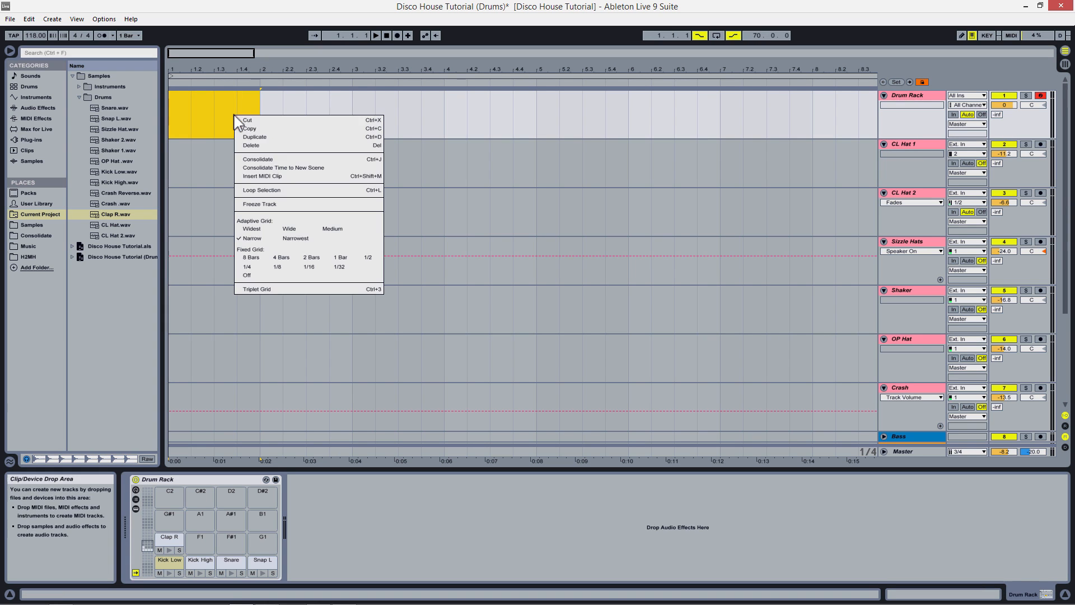
{"action": "left_click", "coordinate": [272, 177]}
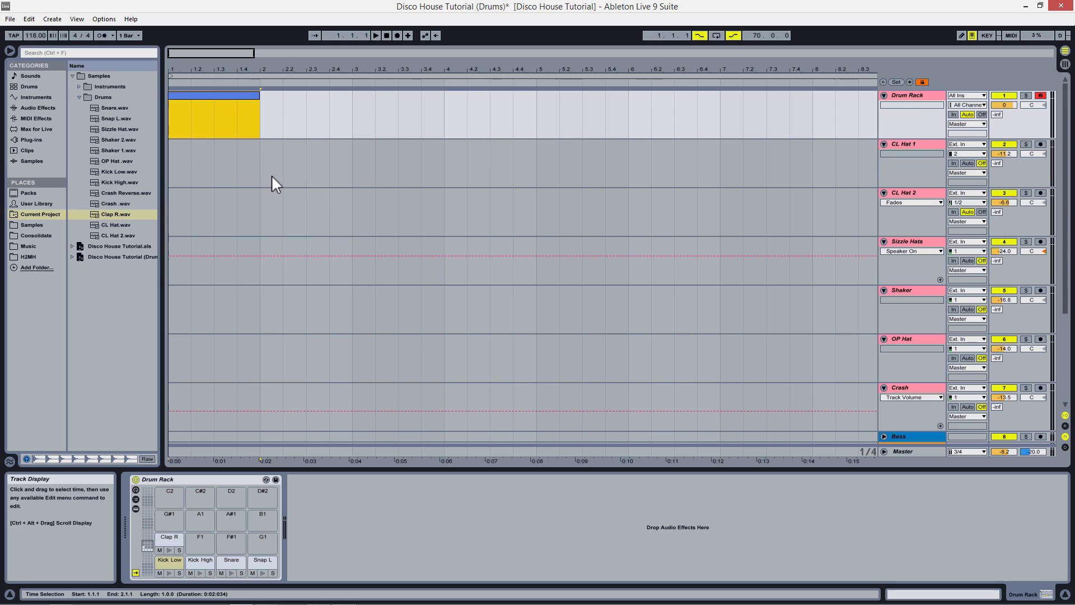
Step: Open the new clip in an enlarged note editor and place a Kick Low note at 1.1.1
{"action": "left_click", "coordinate": [215, 97]}
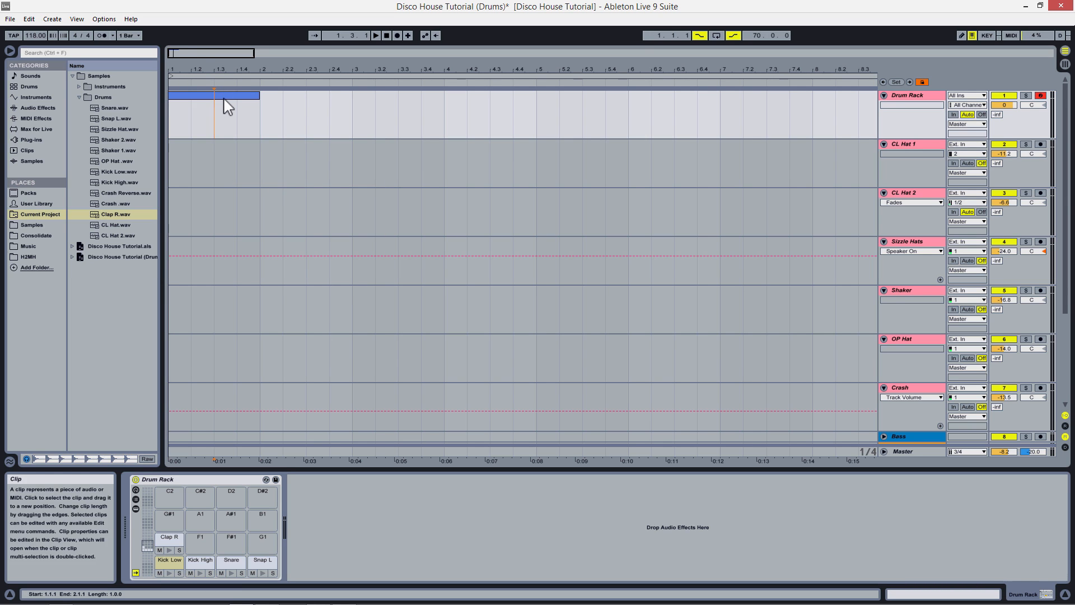
{"action": "double_click", "coordinate": [223, 96]}
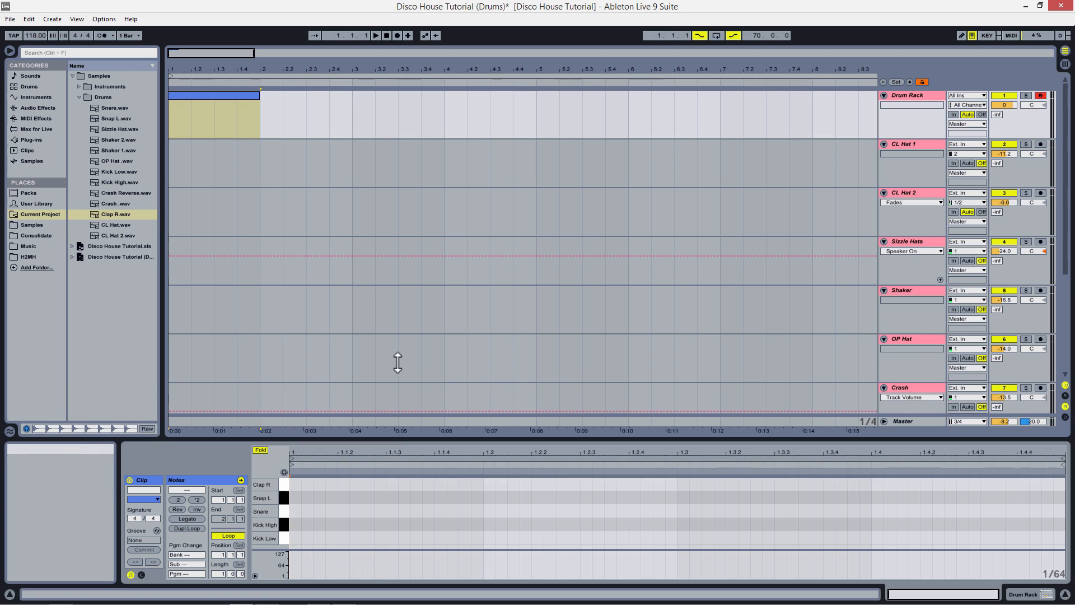
{"action": "left_click_drag", "start_coordinate": [397, 362], "coordinate": [397, 273]}
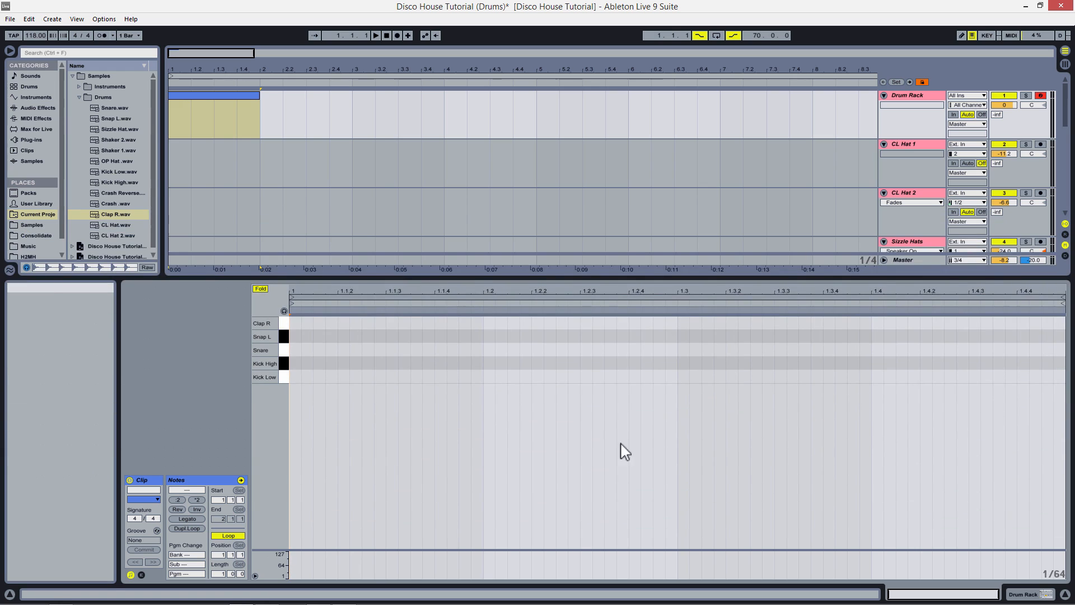
{"action": "double_click", "coordinate": [295, 378]}
{"action": "double_click", "coordinate": [344, 377]}
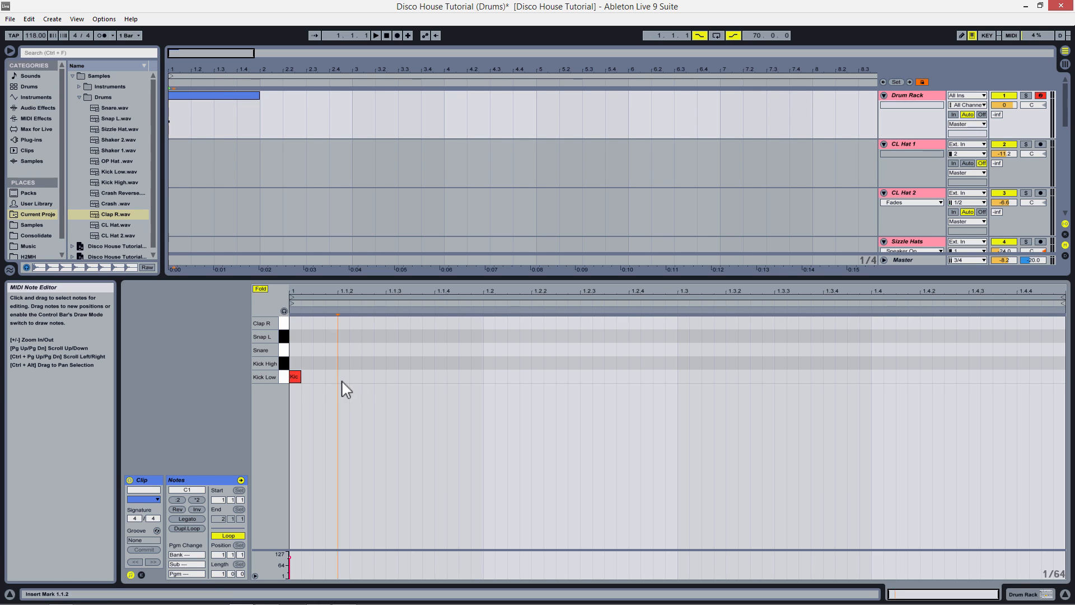
{"action": "double_click", "coordinate": [391, 377]}
{"action": "double_click", "coordinate": [441, 377]}
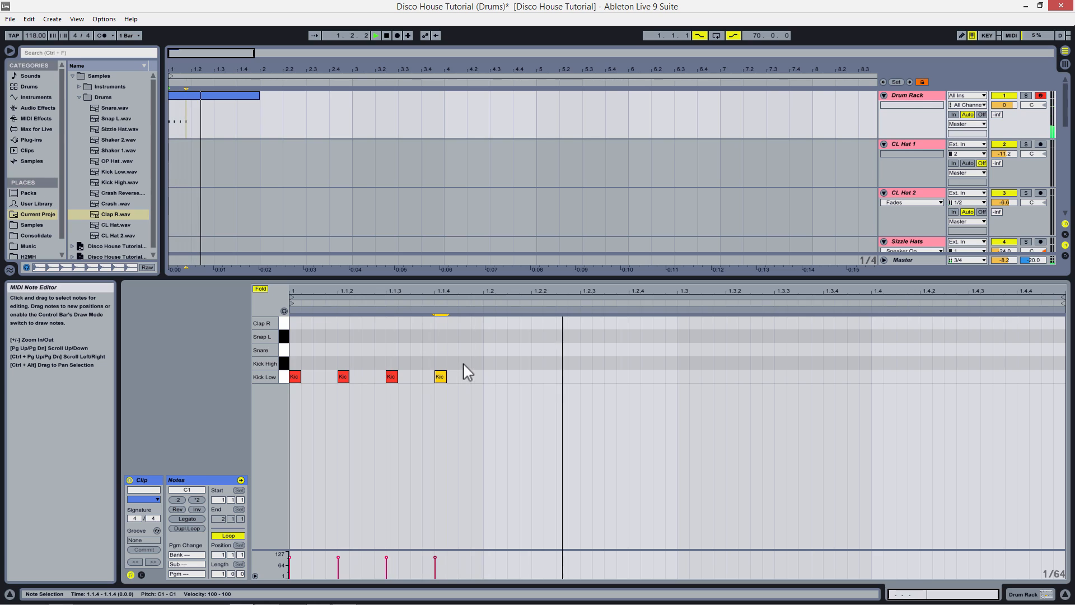
{"action": "left_click_drag", "start_coordinate": [476, 357], "coordinate": [339, 396]}
{"action": "key", "text": "Delete"}
Step: Copy the Kick Low note to beats 1.2, 1.3 and 1.4 for a four-on-the-floor pattern
{"action": "left_click", "coordinate": [297, 377]}
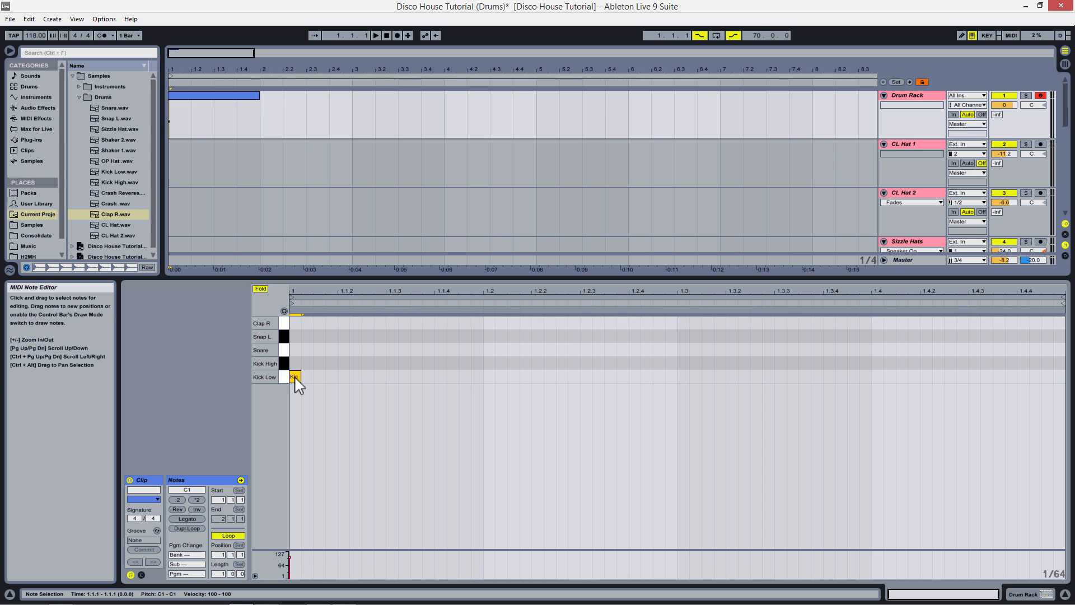
{"action": "left_click_drag", "start_coordinate": [296, 381], "coordinate": [679, 383]}
{"action": "left_click_drag", "start_coordinate": [409, 354], "coordinate": [363, 383]}
{"action": "key", "text": "Delete"}
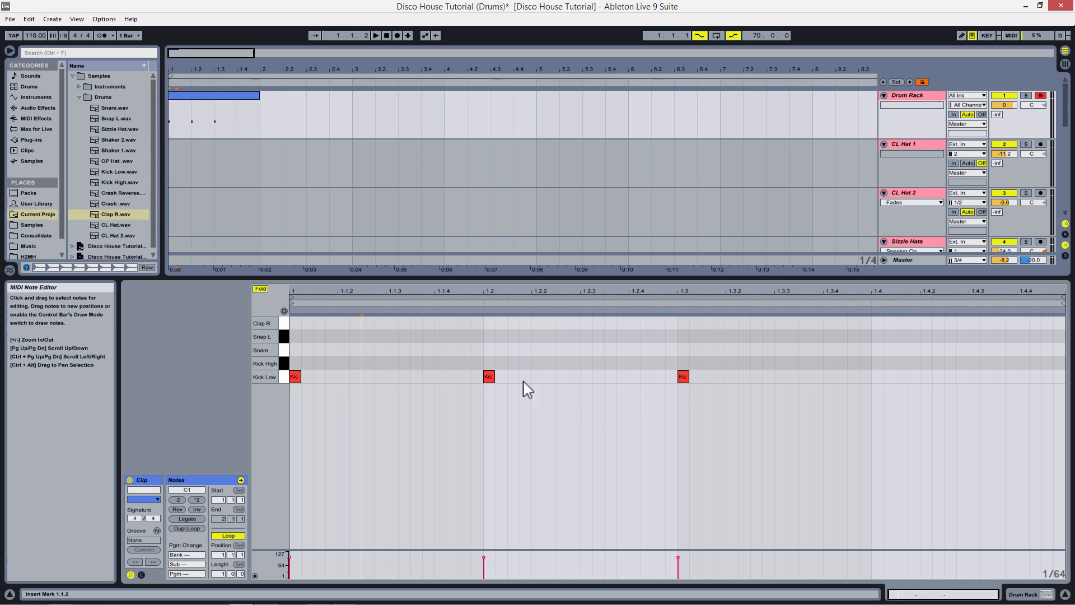
{"action": "key", "text": "space"}
{"action": "key", "text": "space"}
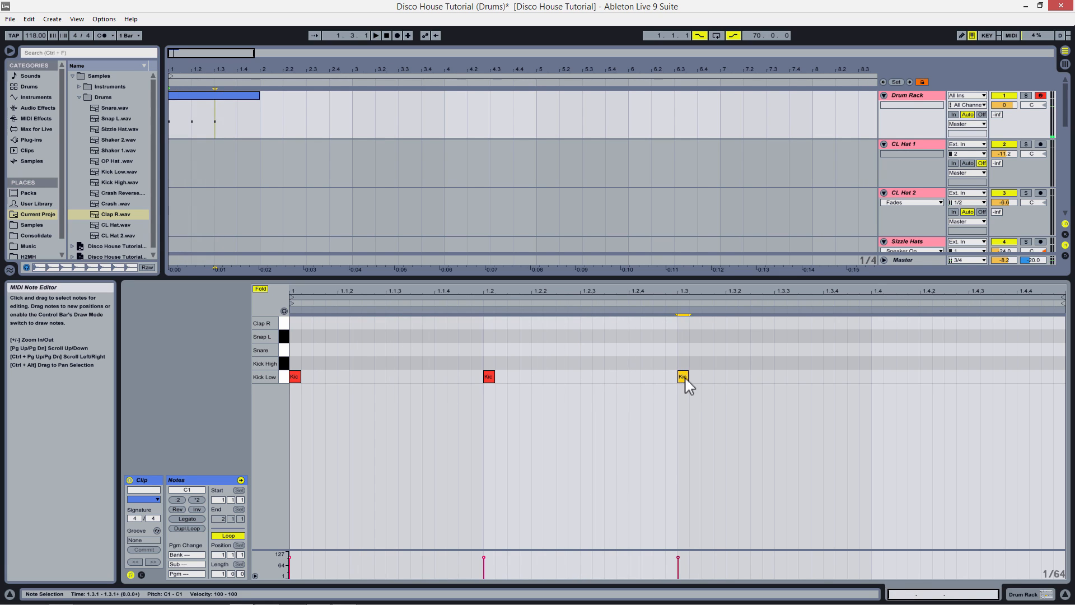
{"action": "left_click_drag", "start_coordinate": [684, 377], "coordinate": [878, 389]}
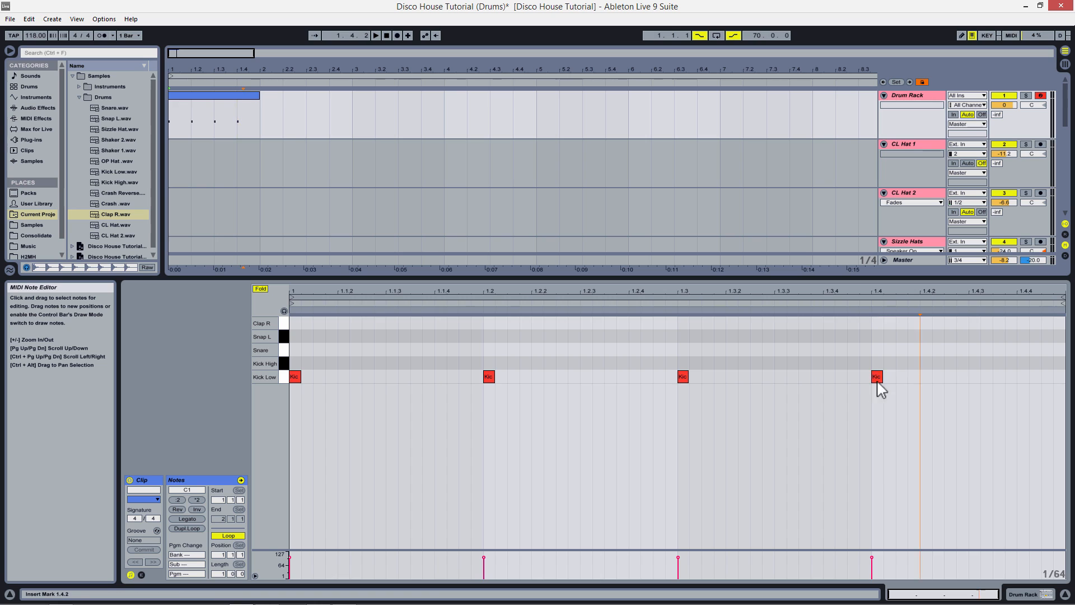
Step: Duplicate the four Kick Low notes onto the Kick High row at the same beats
{"action": "left_click_drag", "start_coordinate": [935, 367], "coordinate": [305, 395]}
{"action": "left_click_drag", "start_coordinate": [289, 389], "coordinate": [297, 365]}
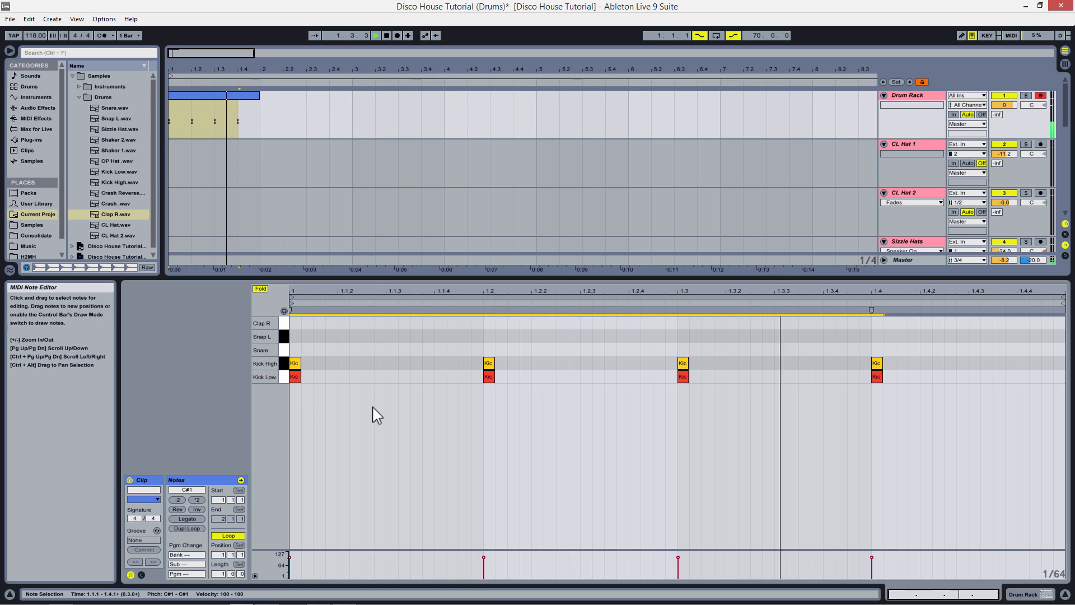
{"action": "left_click", "coordinate": [362, 361]}
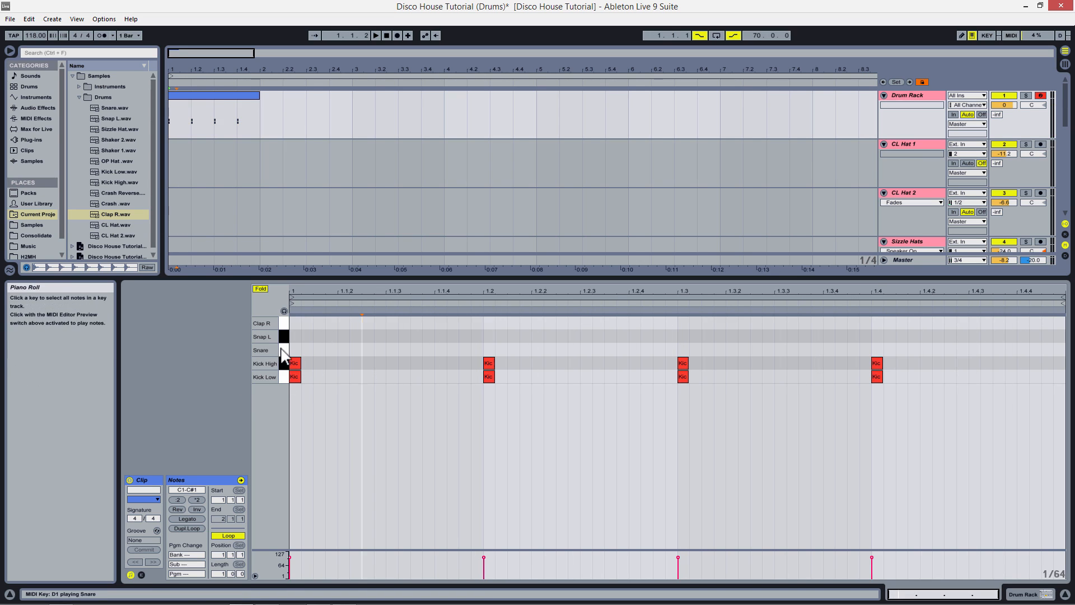
Step: Place Snare notes at beats 1.2 and 1.4 and play the pattern back
{"action": "double_click", "coordinate": [488, 350]}
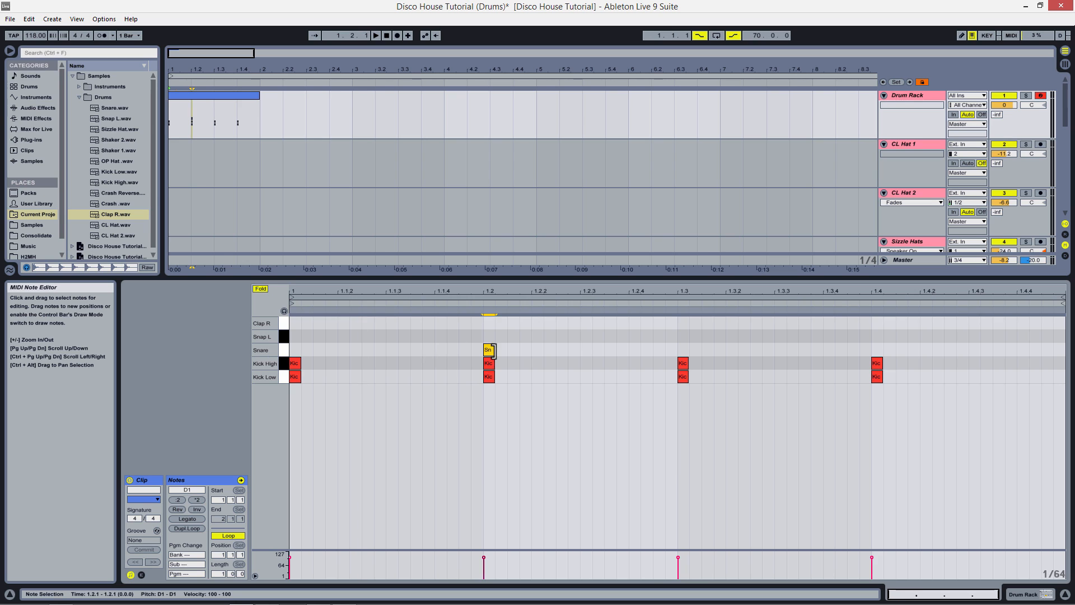
{"action": "double_click", "coordinate": [878, 350]}
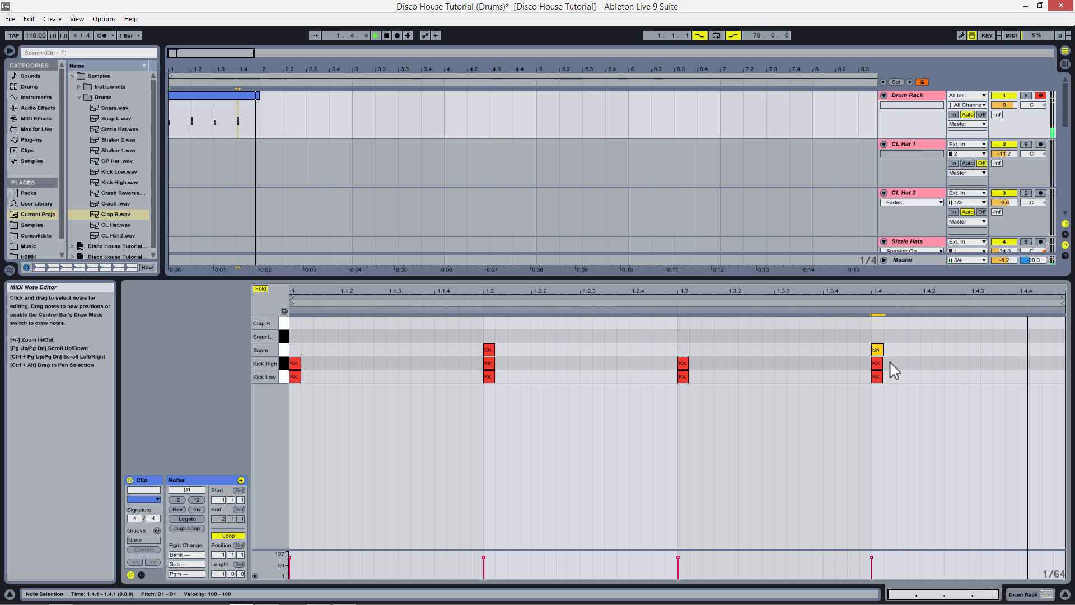
{"action": "left_click", "coordinate": [337, 364]}
{"action": "key", "text": "space"}
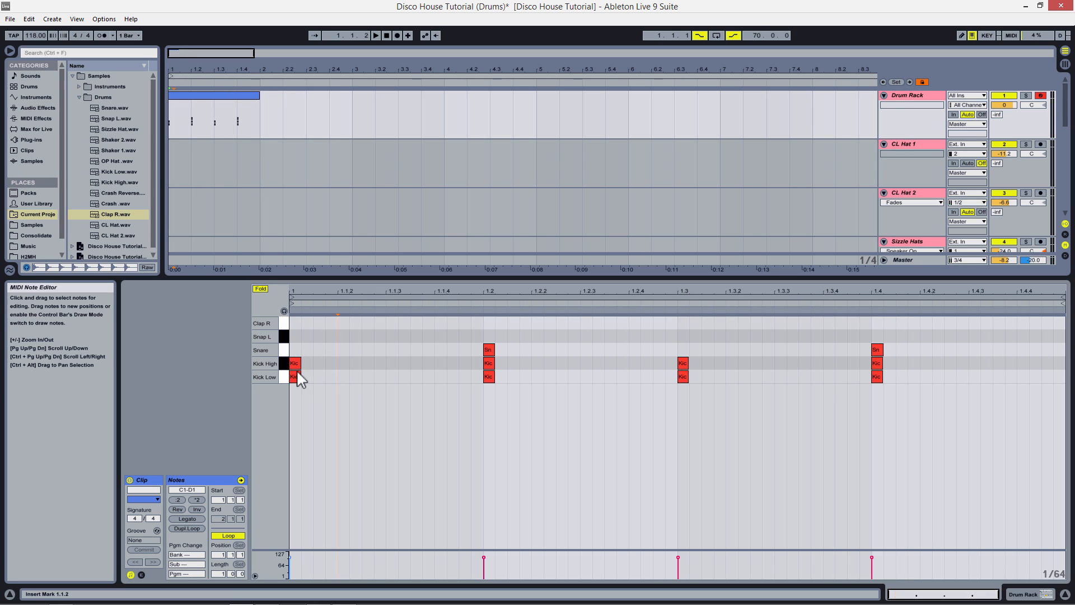
Step: Layer Snap L and Clap R notes over the Snare hits at beats 1.2 and 1.4, and play the pattern
{"action": "left_click", "coordinate": [489, 351]}
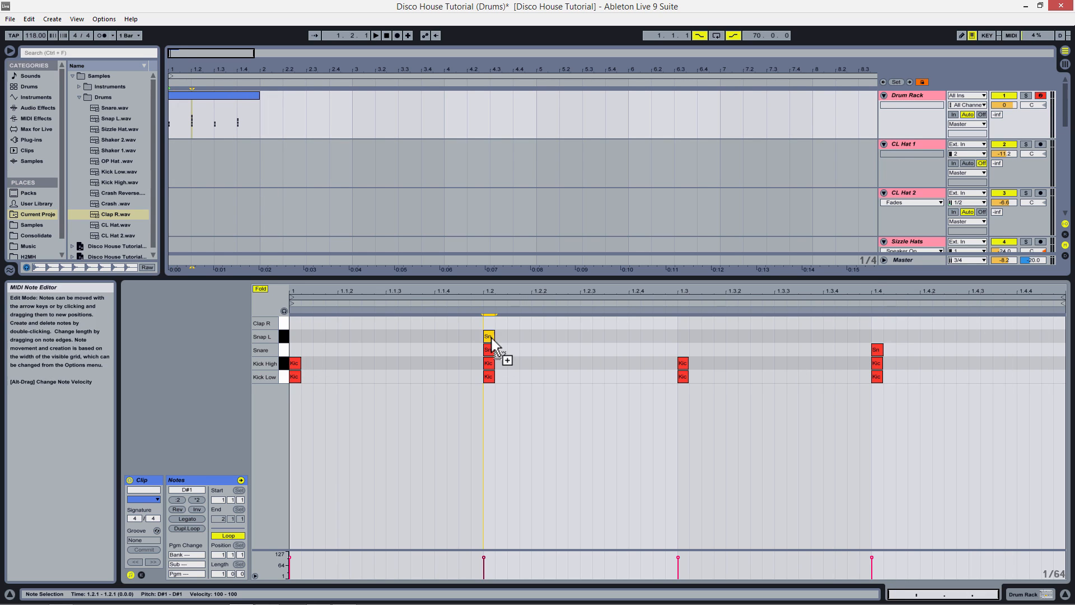
{"action": "left_click", "coordinate": [877, 336]}
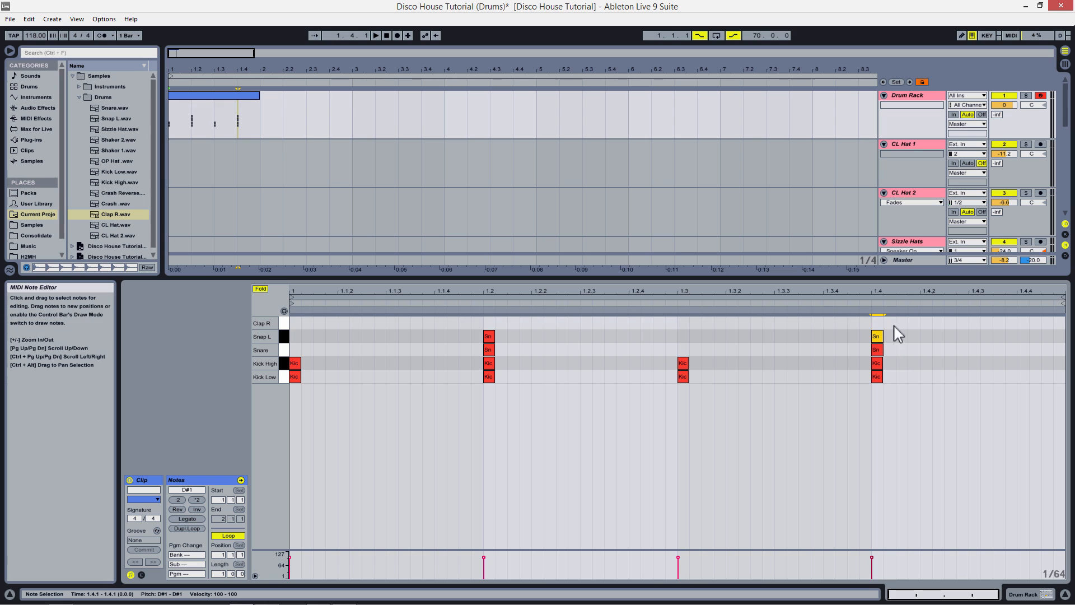
{"action": "left_click_drag", "start_coordinate": [897, 328], "coordinate": [490, 326]}
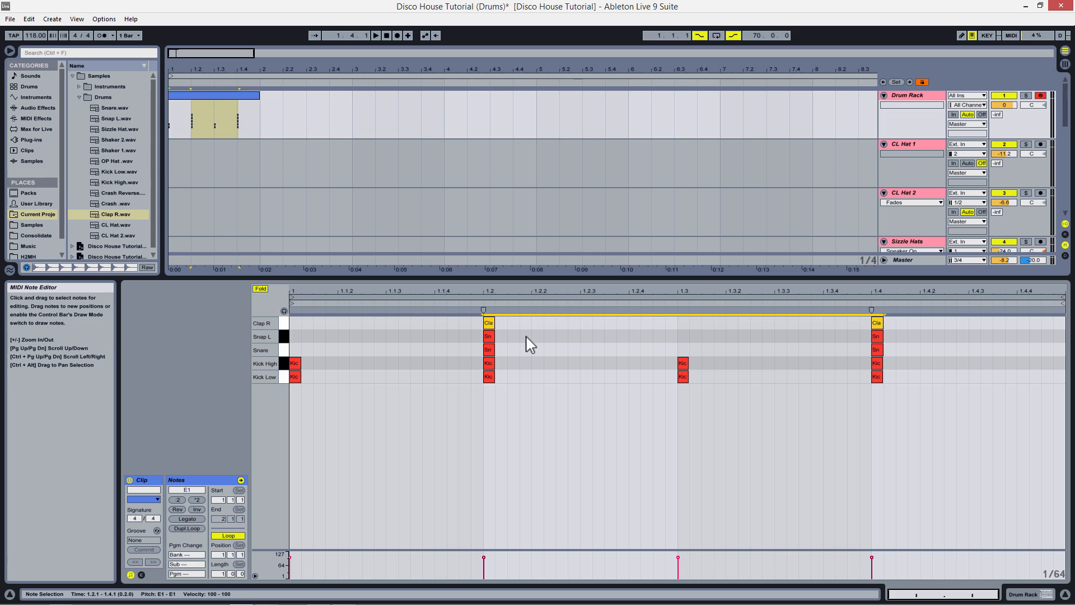
{"action": "key", "text": "space"}
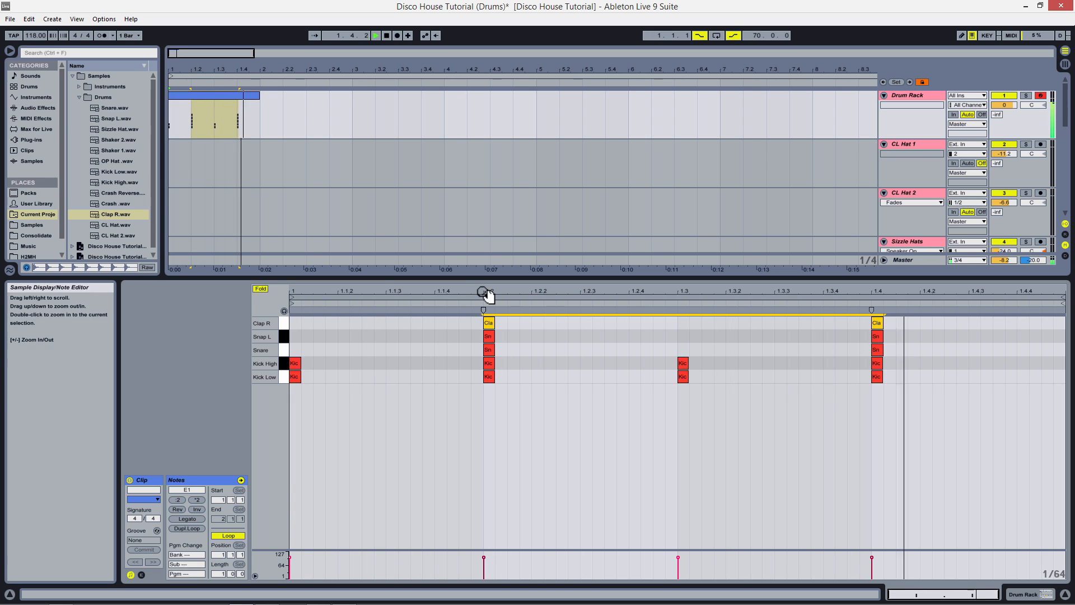
Step: Examine the stacked hits at beat 1.2 up close and view the Clap R sample's waveform in the Drum Rack
{"action": "left_click_drag", "start_coordinate": [493, 296], "coordinate": [571, 336]}
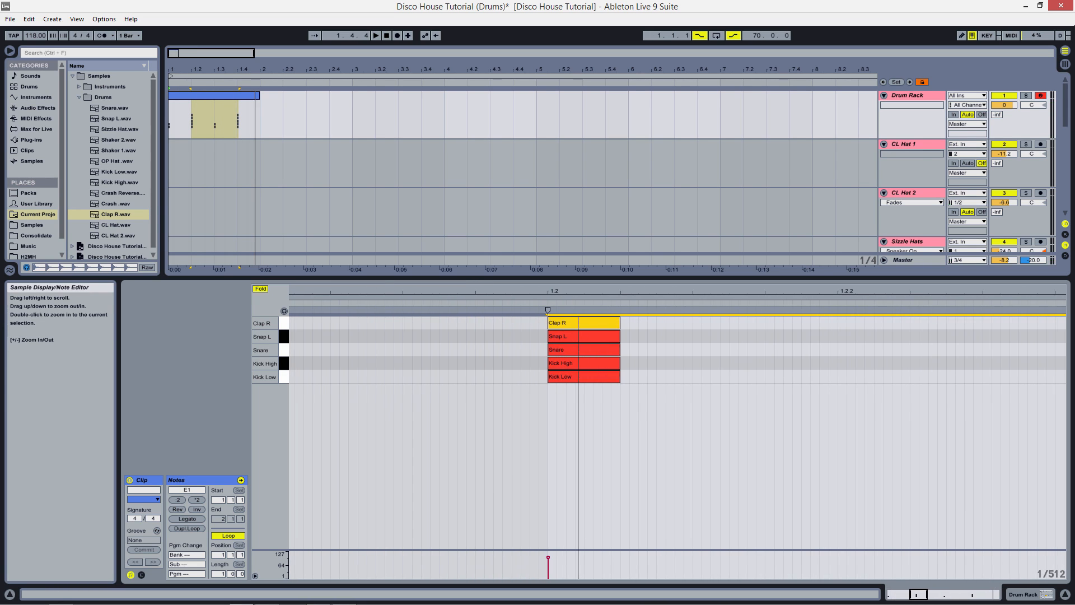
{"action": "left_click", "coordinate": [910, 96]}
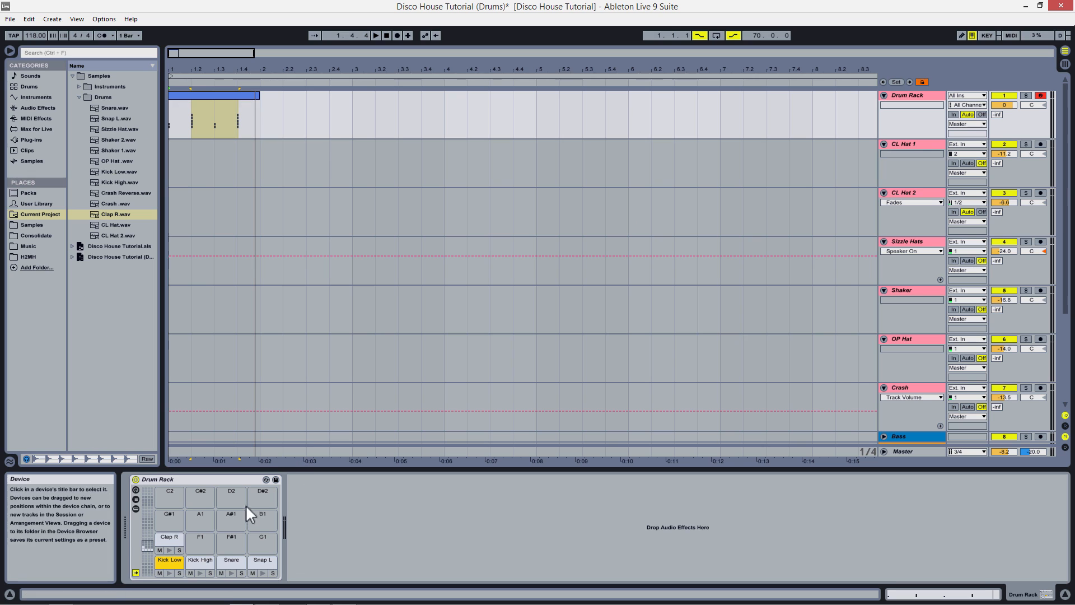
{"action": "left_click", "coordinate": [167, 538]}
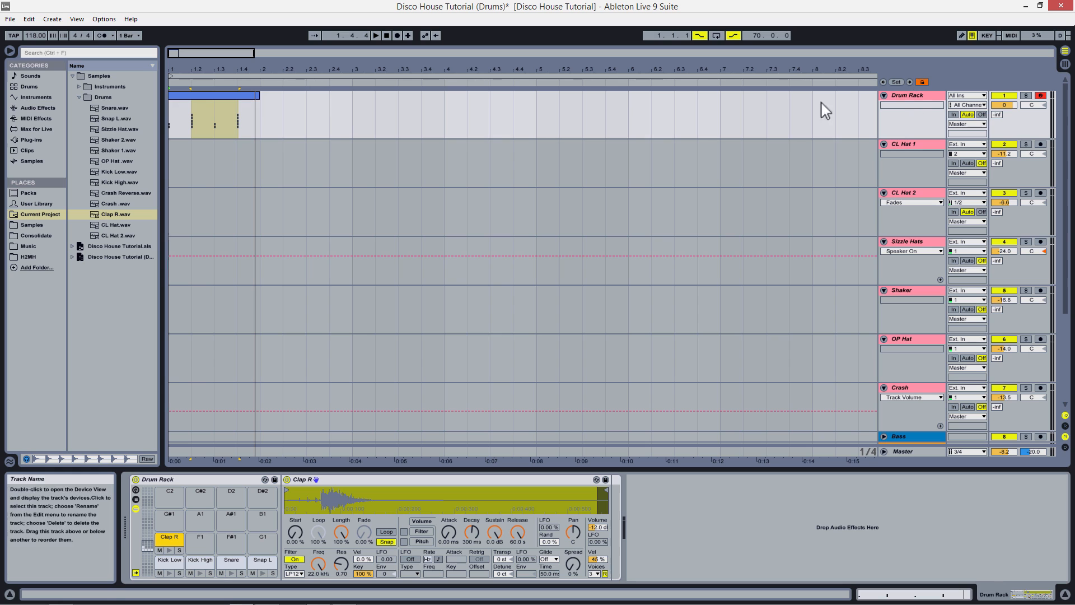
Step: Nudge both Clap R notes 1/128 ahead of beats 1.2 and 1.4, and play the pattern to check the timing
{"action": "double_click", "coordinate": [244, 93]}
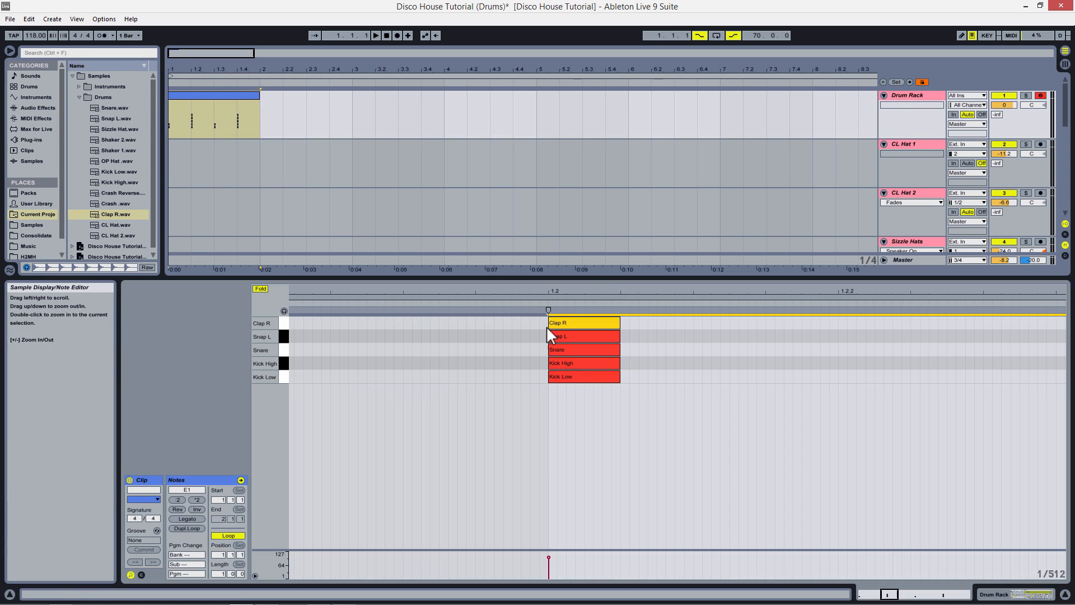
{"action": "scroll", "coordinate": [504, 359], "scroll_direction": "right", "scroll_amount": 2}
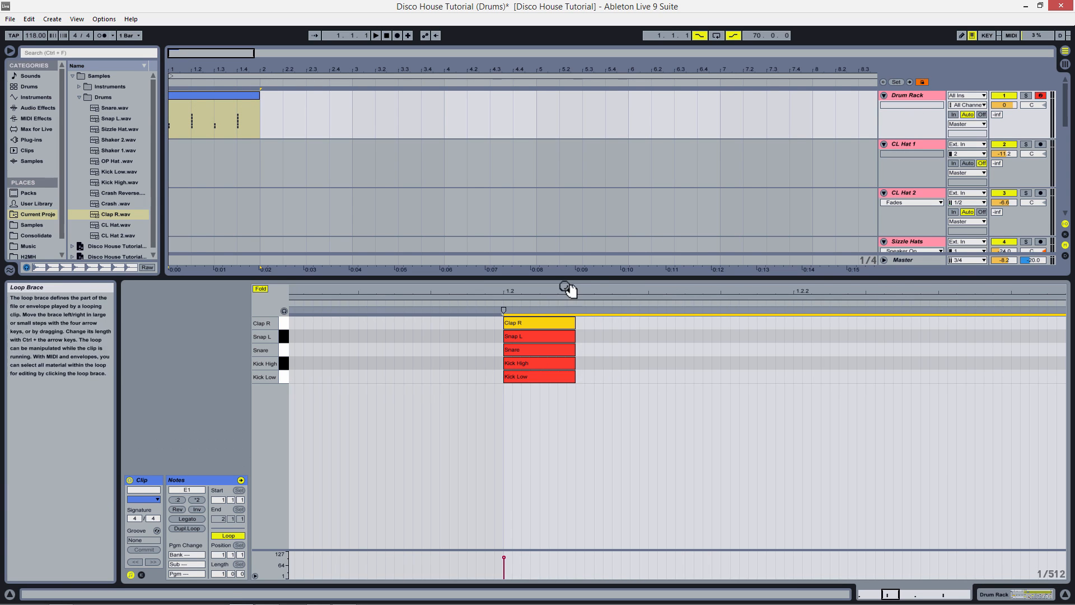
{"action": "left_click_drag", "start_coordinate": [566, 290], "coordinate": [542, 246]}
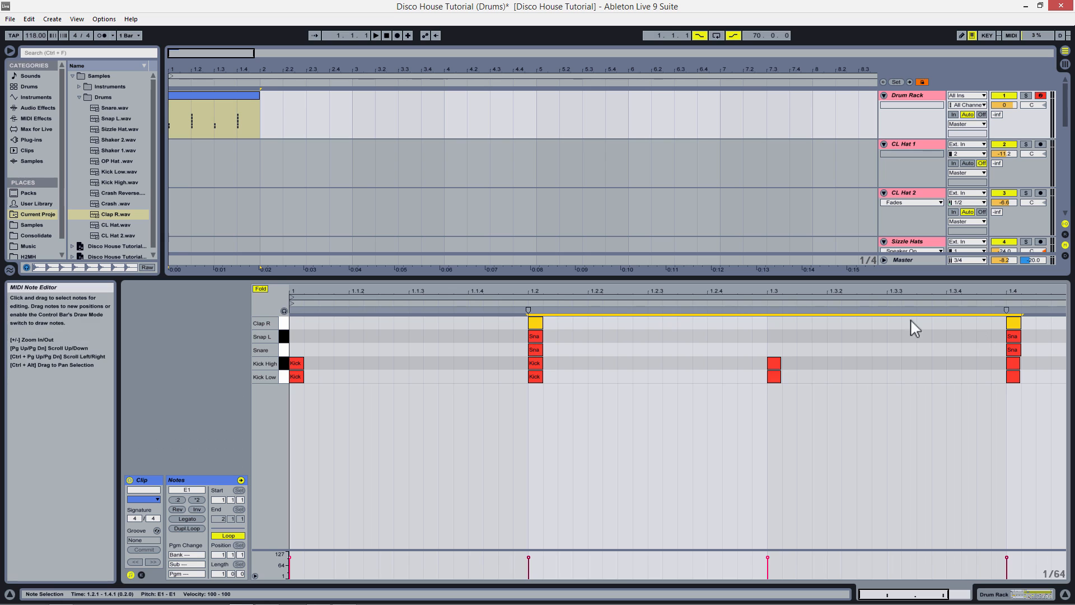
{"action": "left_click_drag", "start_coordinate": [537, 291], "coordinate": [611, 298]}
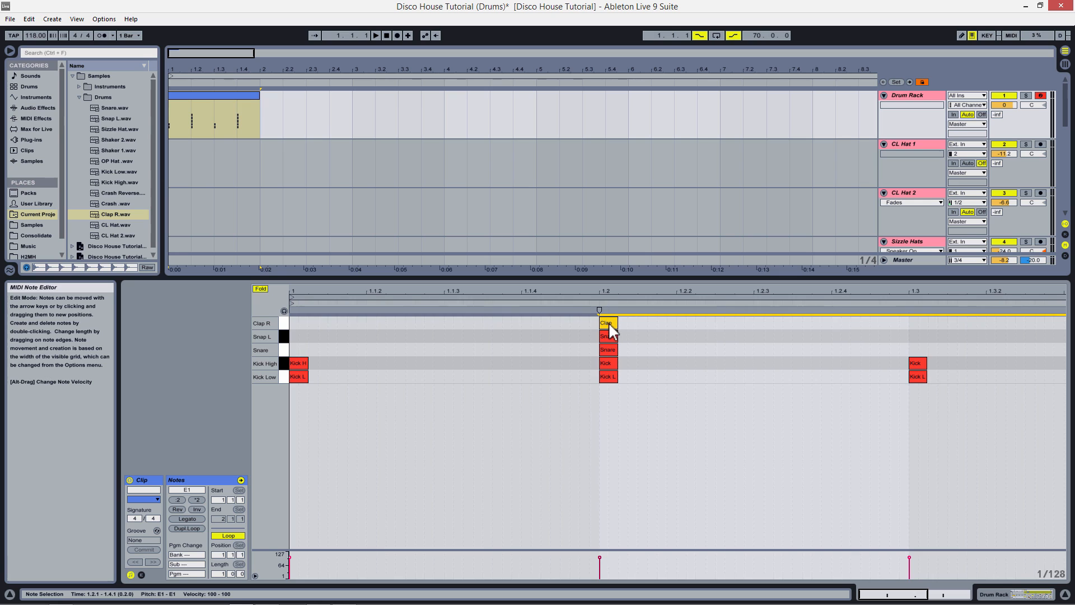
{"action": "left_click_drag", "start_coordinate": [609, 326], "coordinate": [604, 330]}
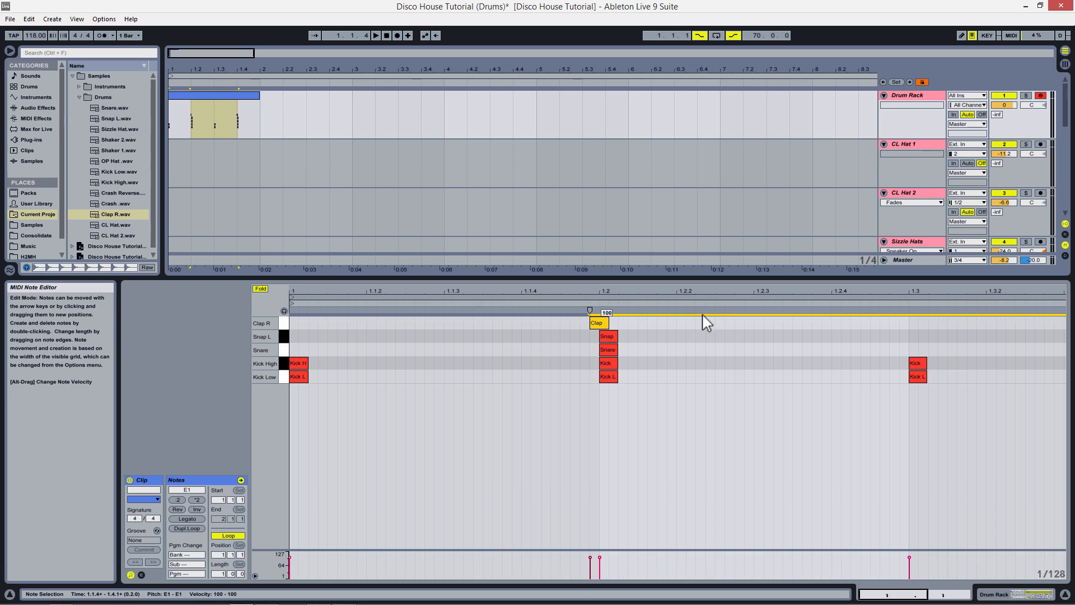
{"action": "key", "text": "space"}
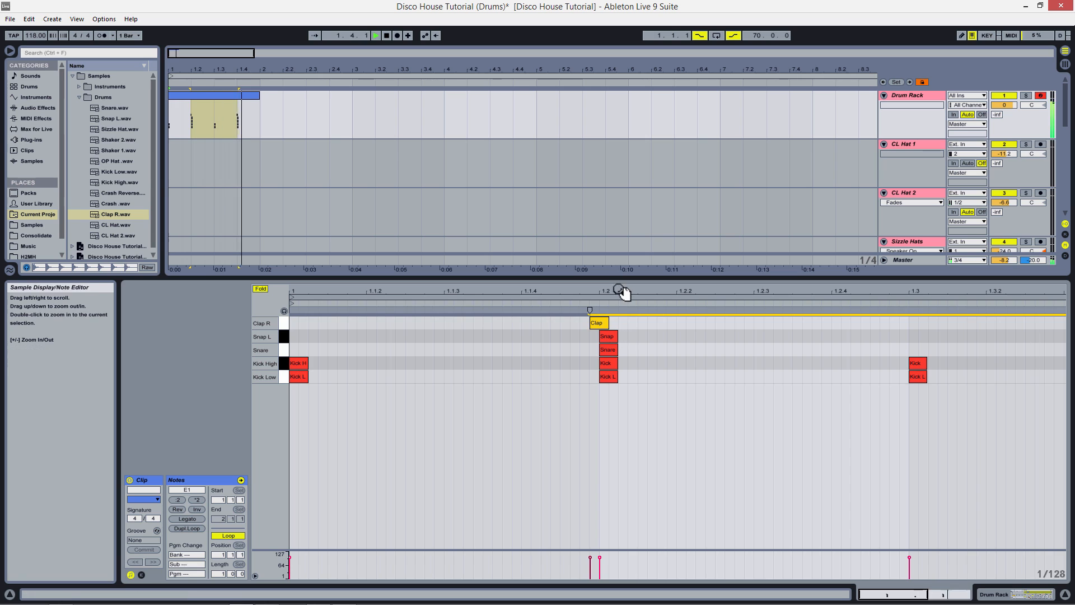
{"action": "left_click_drag", "start_coordinate": [622, 291], "coordinate": [535, 303]}
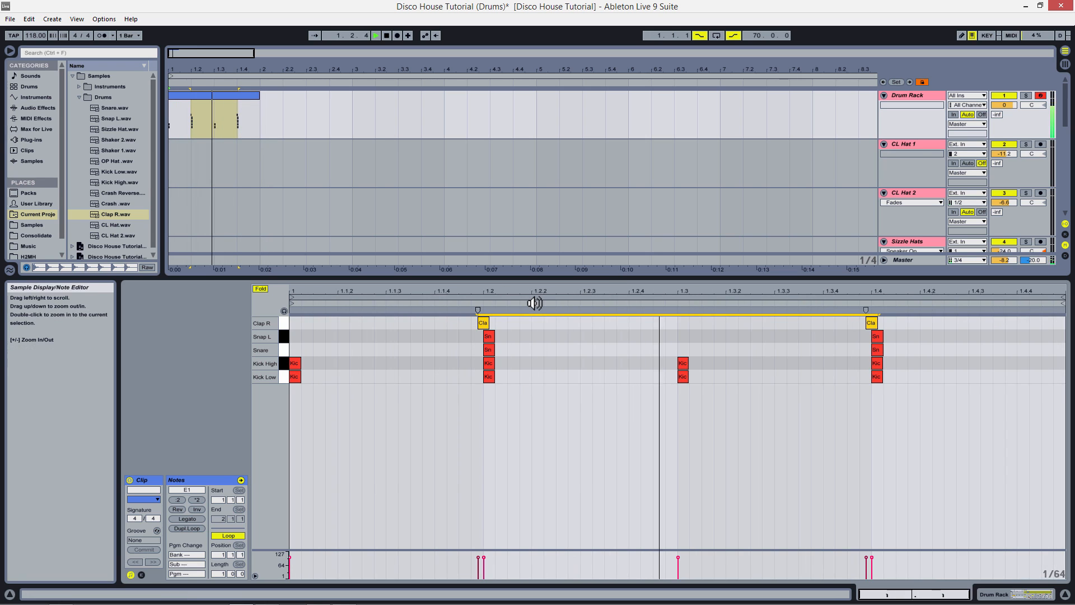
{"action": "left_click_drag", "start_coordinate": [510, 294], "coordinate": [510, 305]}
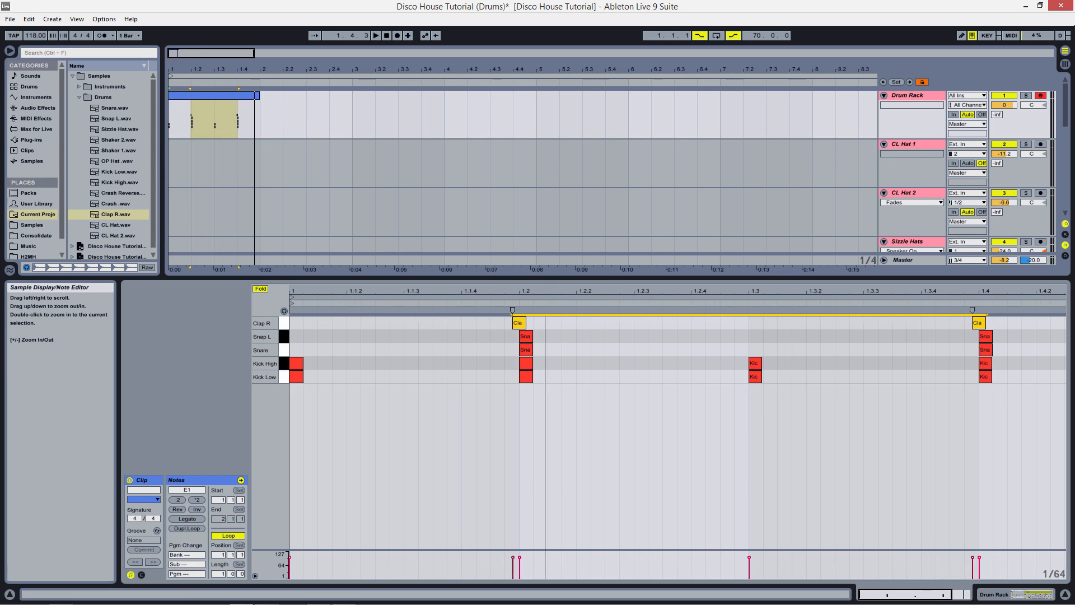
Step: Extend the looped drum clip on the Drum Rack track from bar 2 to bar 7 and play it
{"action": "double_click", "coordinate": [923, 97]}
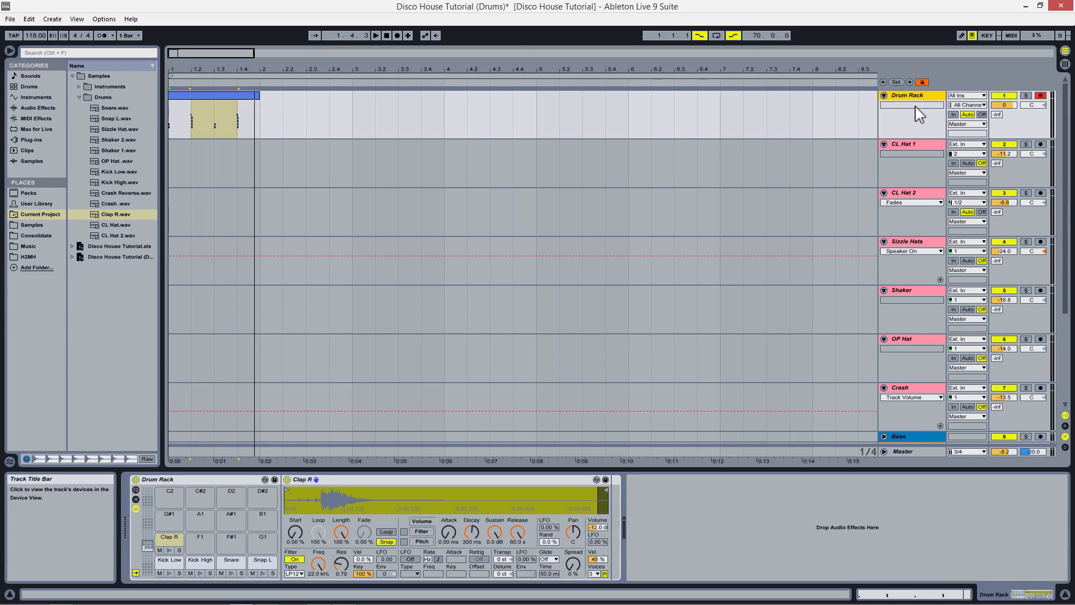
{"action": "left_click", "coordinate": [255, 112]}
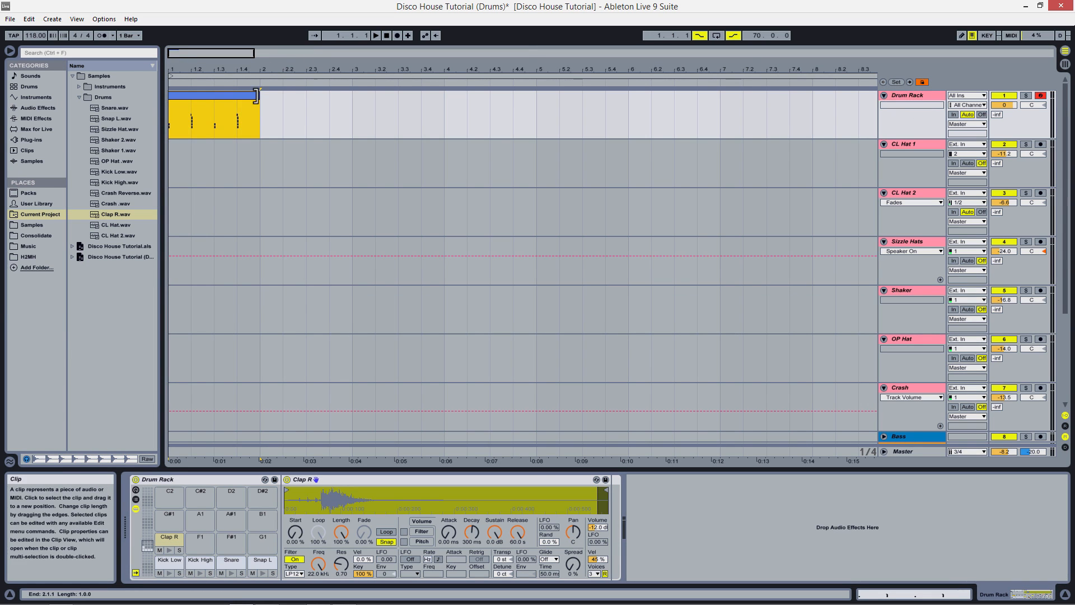
{"action": "left_click_drag", "start_coordinate": [256, 95], "coordinate": [713, 110]}
{"action": "key", "text": "space"}
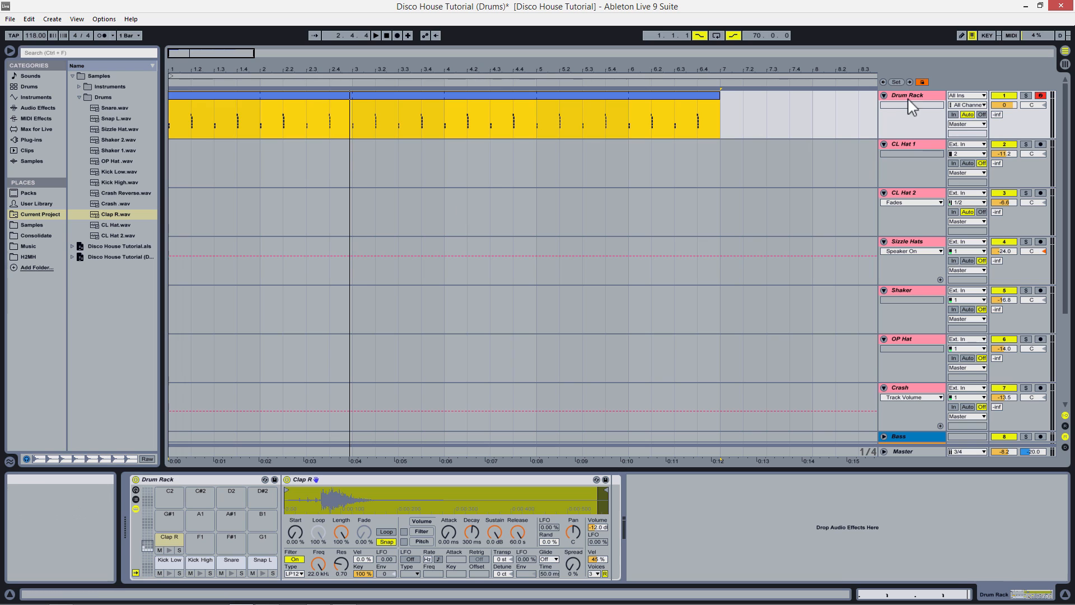
Step: Lower the Snare pad's sample volume in the Drum Rack while listening to the pattern
{"action": "left_click", "coordinate": [224, 480]}
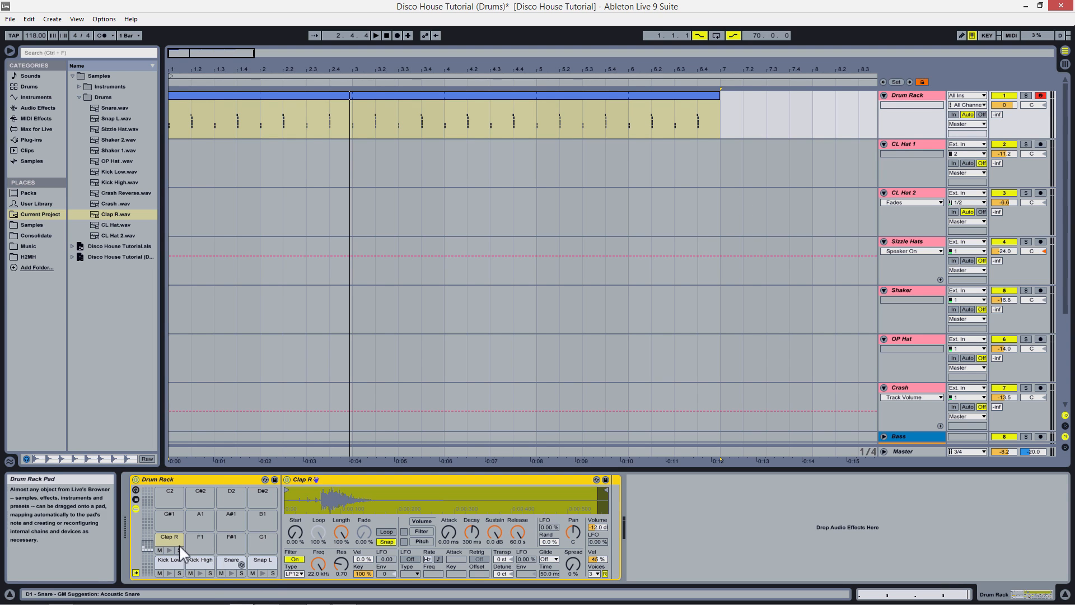
{"action": "left_click", "coordinate": [335, 480]}
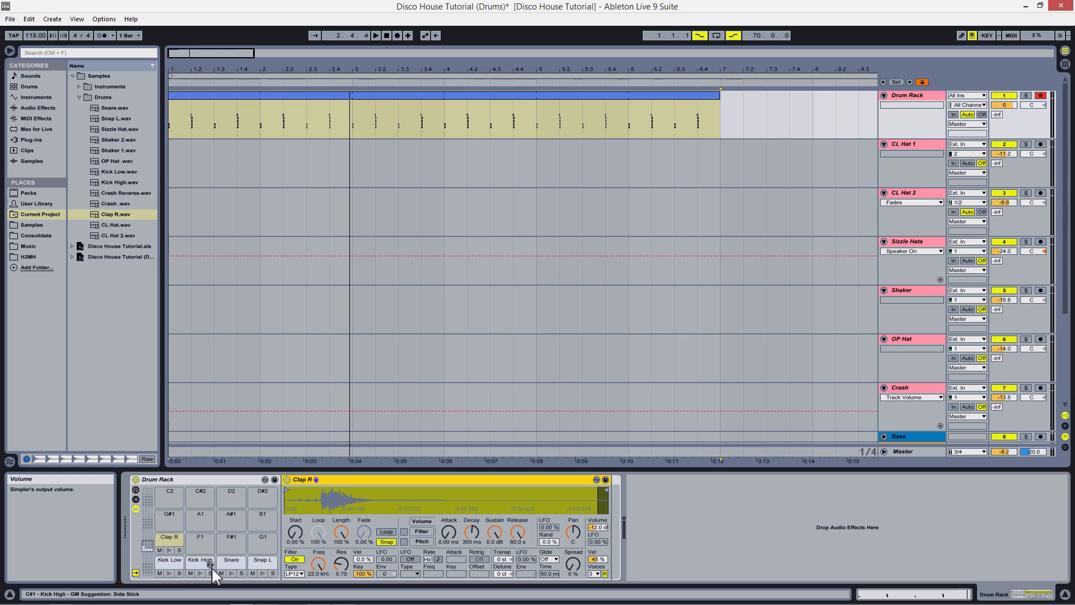
{"action": "left_click", "coordinate": [233, 559]}
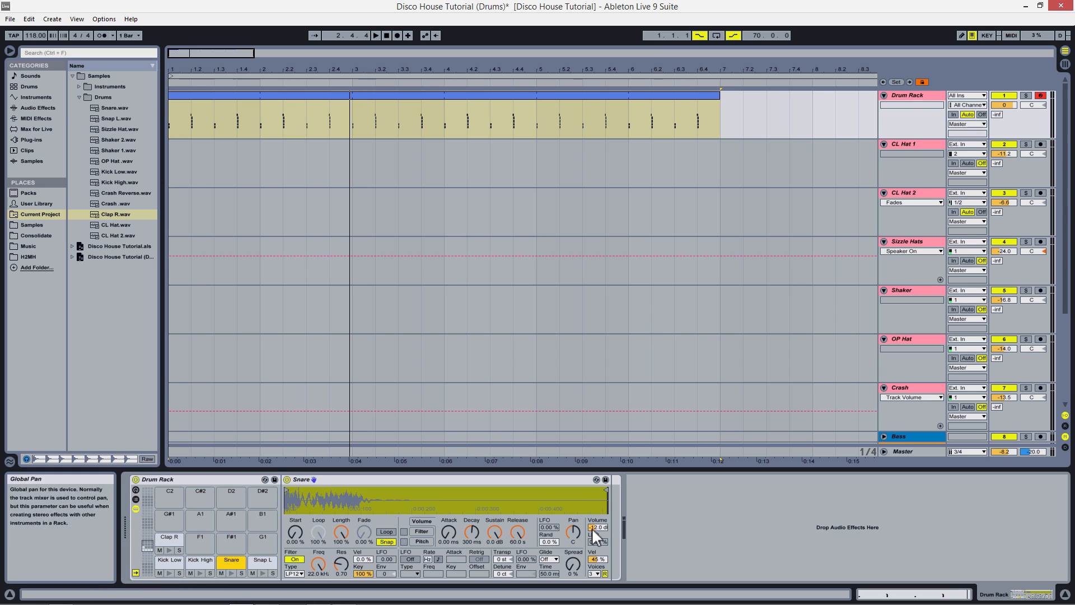
{"action": "left_click_drag", "start_coordinate": [598, 527], "coordinate": [597, 544]}
{"action": "key", "text": "space"}
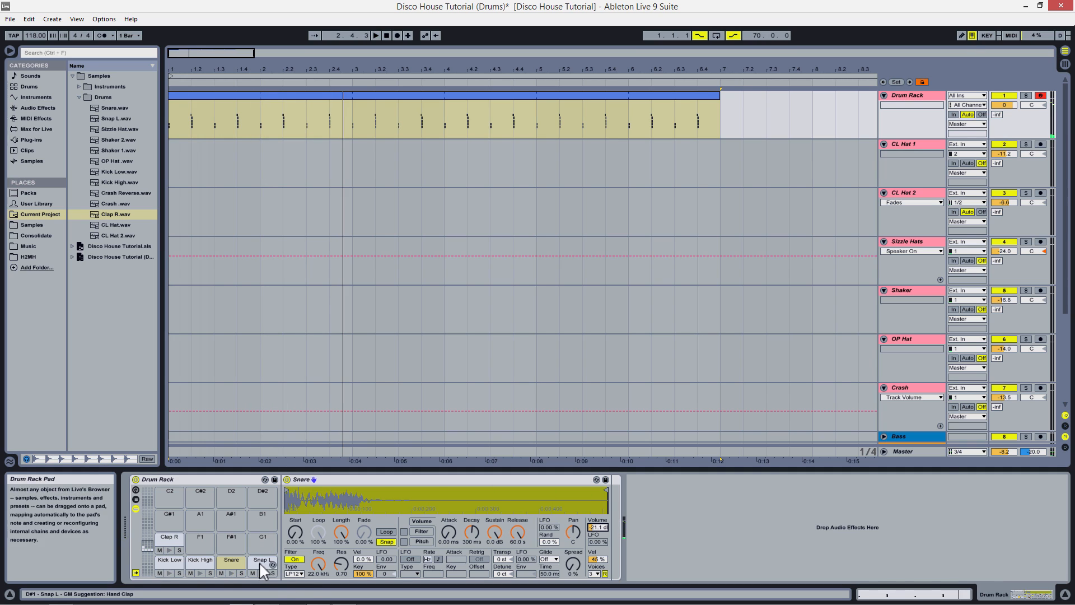
Step: Lower the Snap L pad's sample volume to -13.6 dB and play the pattern
{"action": "left_click", "coordinate": [259, 562]}
{"action": "left_click_drag", "start_coordinate": [598, 527], "coordinate": [597, 528]}
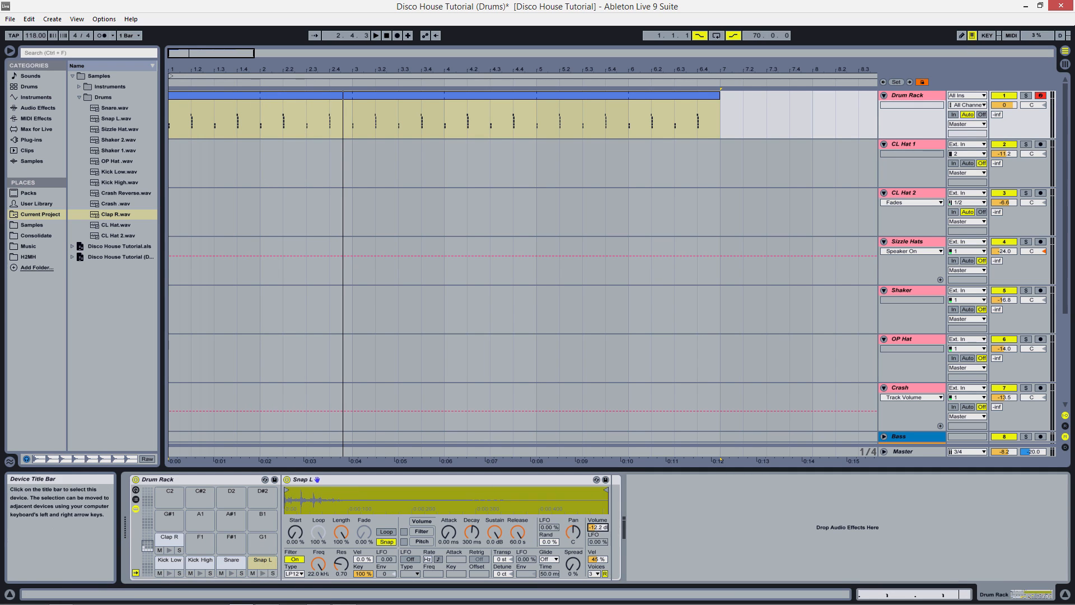
{"action": "key", "text": "space"}
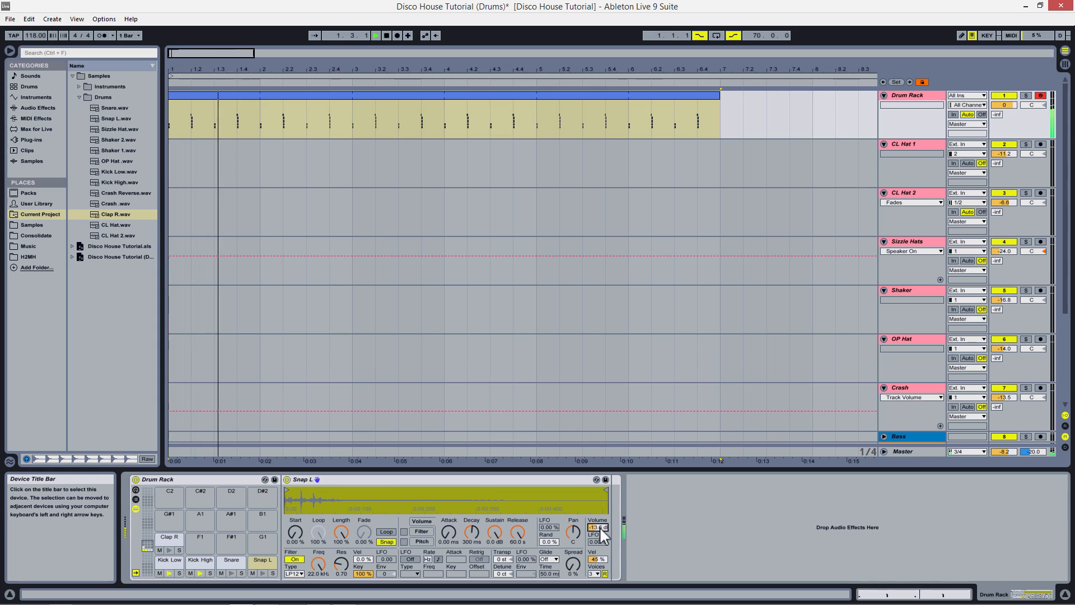
Step: Raise the Clap R pad's sample volume to -9.84 dB while checking it against the playing pattern
{"action": "left_click", "coordinate": [169, 540]}
{"action": "key", "text": "space"}
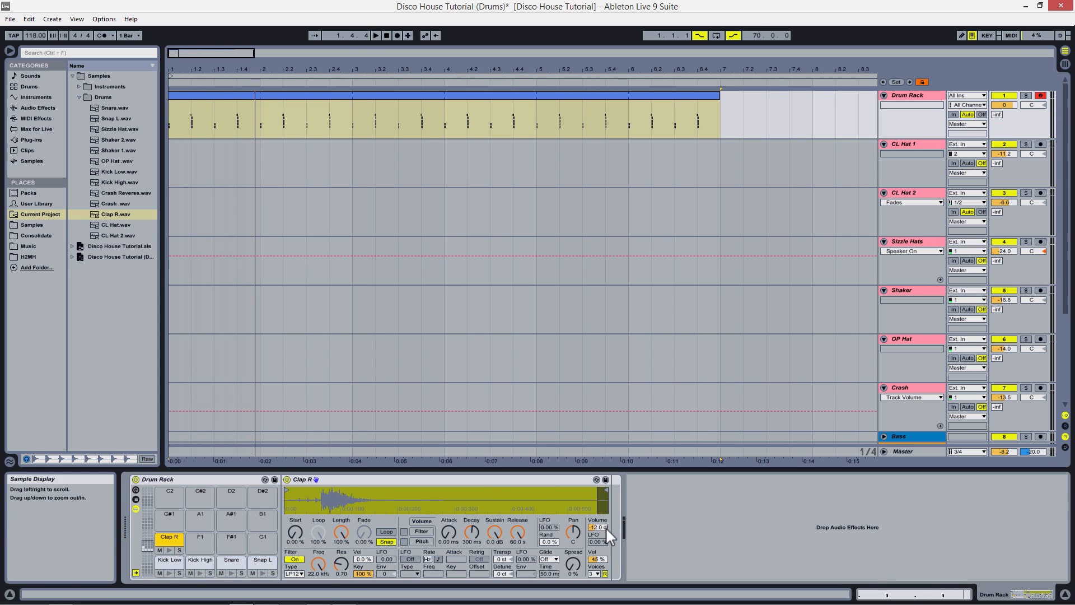
{"action": "left_click_drag", "start_coordinate": [598, 528], "coordinate": [598, 521]}
{"action": "key", "text": "space"}
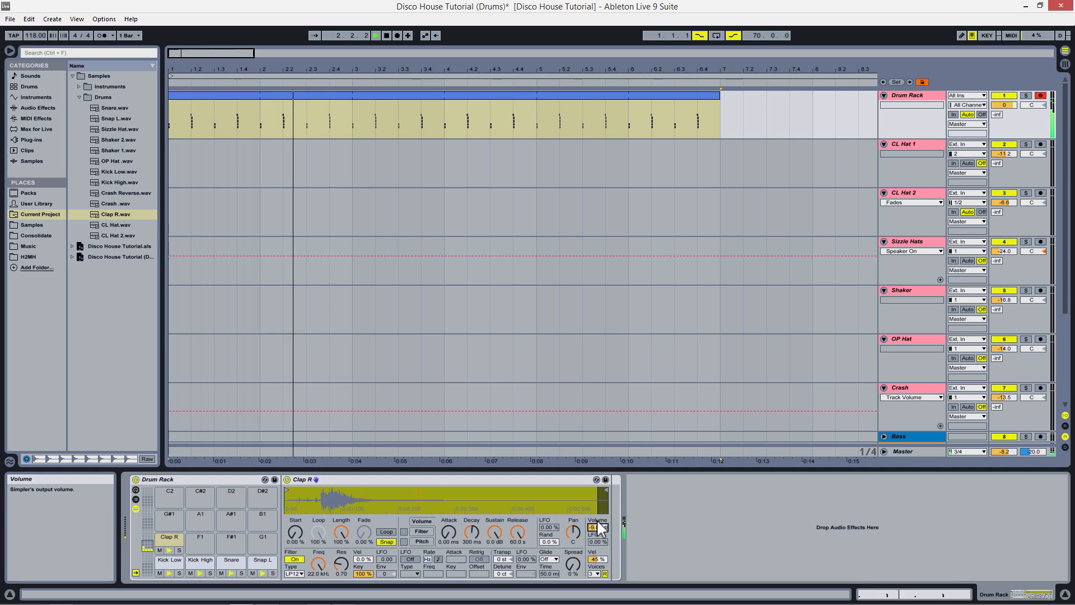
{"action": "left_click_drag", "start_coordinate": [598, 527], "coordinate": [597, 525]}
{"action": "key", "text": "space"}
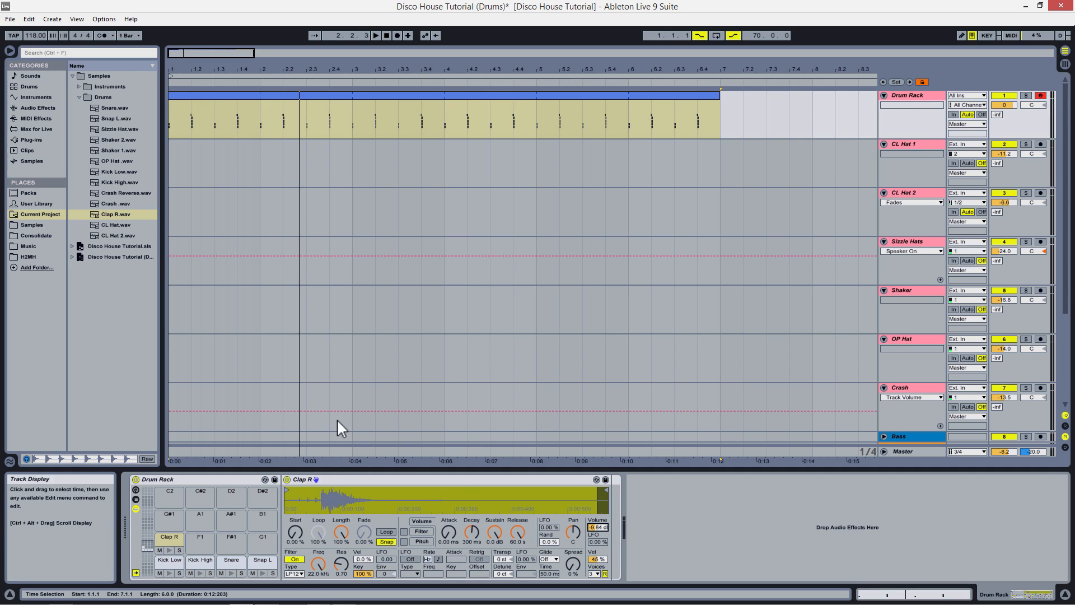
Step: Pan the Snap L sample left to about 25L while listening to the pattern
{"action": "left_click", "coordinate": [258, 562]}
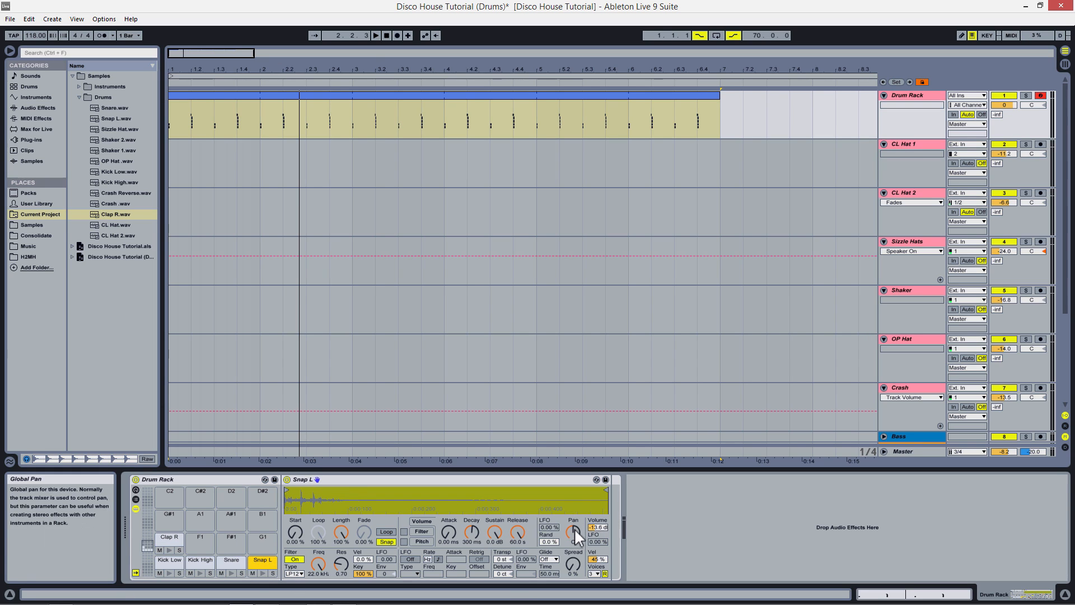
{"action": "left_click_drag", "start_coordinate": [573, 528], "coordinate": [574, 534]}
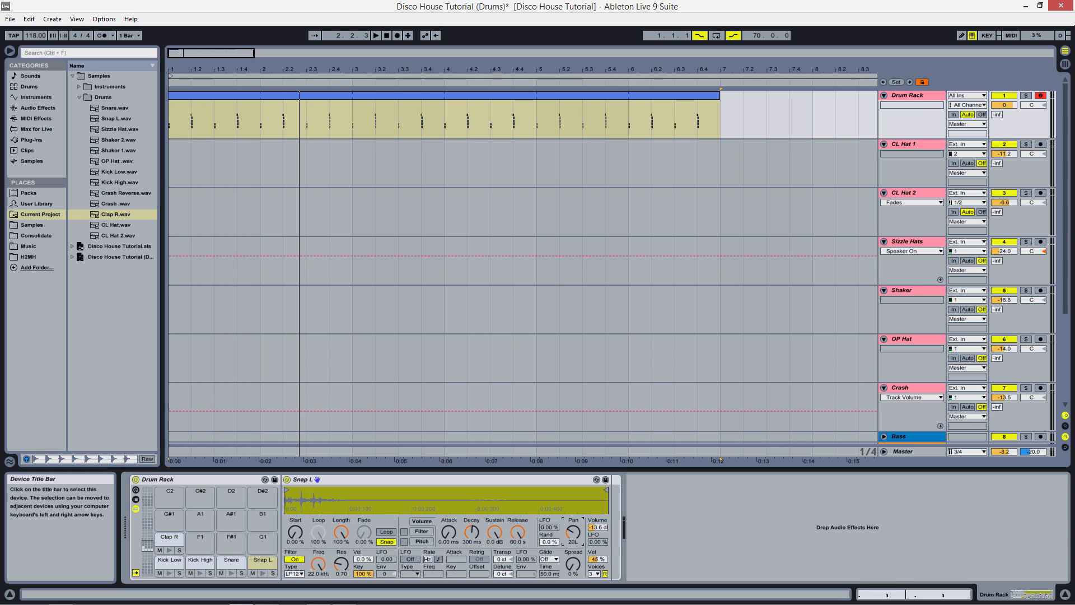
{"action": "key", "text": "space"}
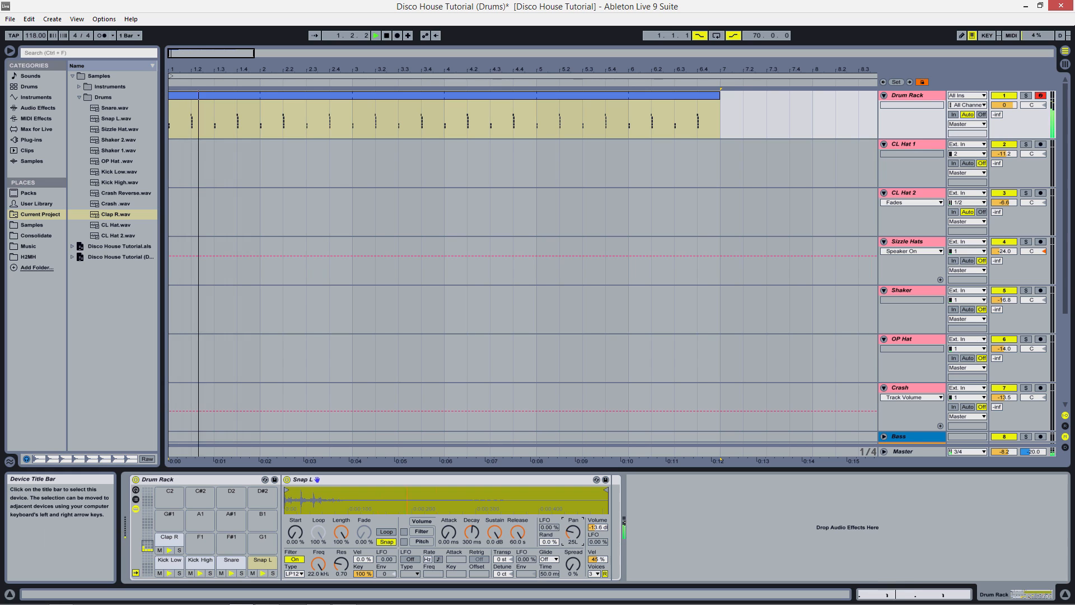
{"action": "left_click_drag", "start_coordinate": [573, 532], "coordinate": [577, 537]}
{"action": "key", "text": "space"}
Step: Pan the Clap R sample right to 21R and play the pattern to check the stereo balance
{"action": "left_click", "coordinate": [160, 537]}
{"action": "key", "text": "space"}
{"action": "key", "text": "space"}
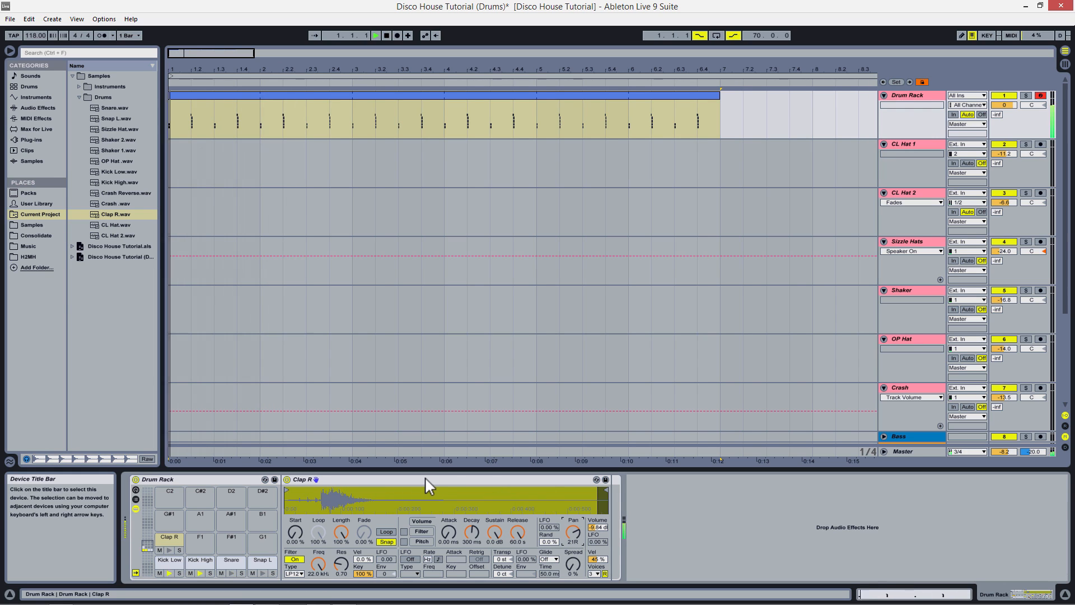
{"action": "key", "text": "space"}
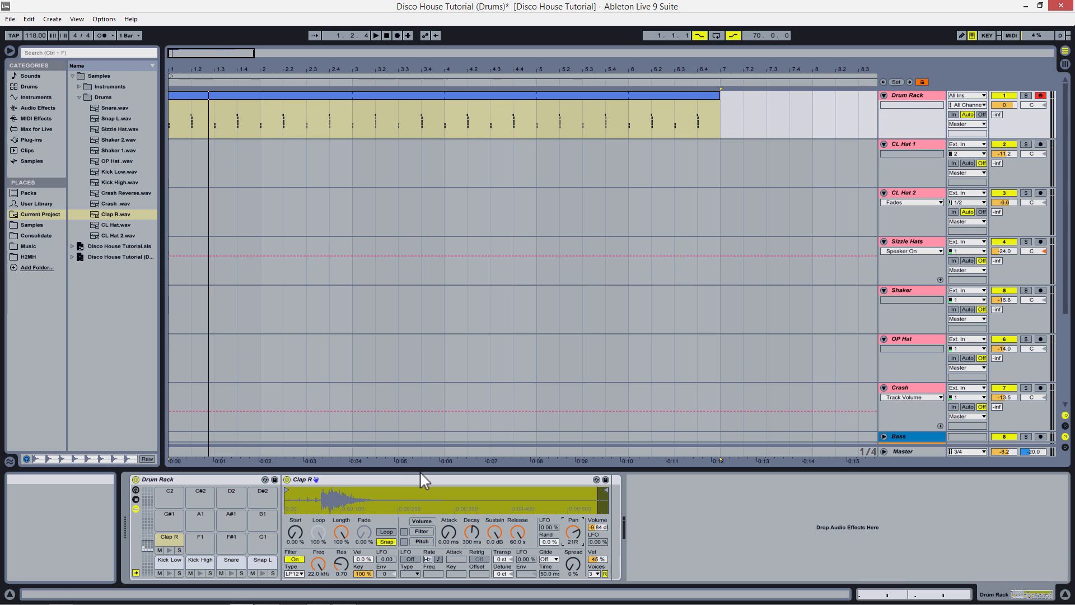
Step: Review the clap notes in the drum clip and lower the Clap R sample's volume to -13.7 dB while playing the pattern
{"action": "double_click", "coordinate": [227, 96]}
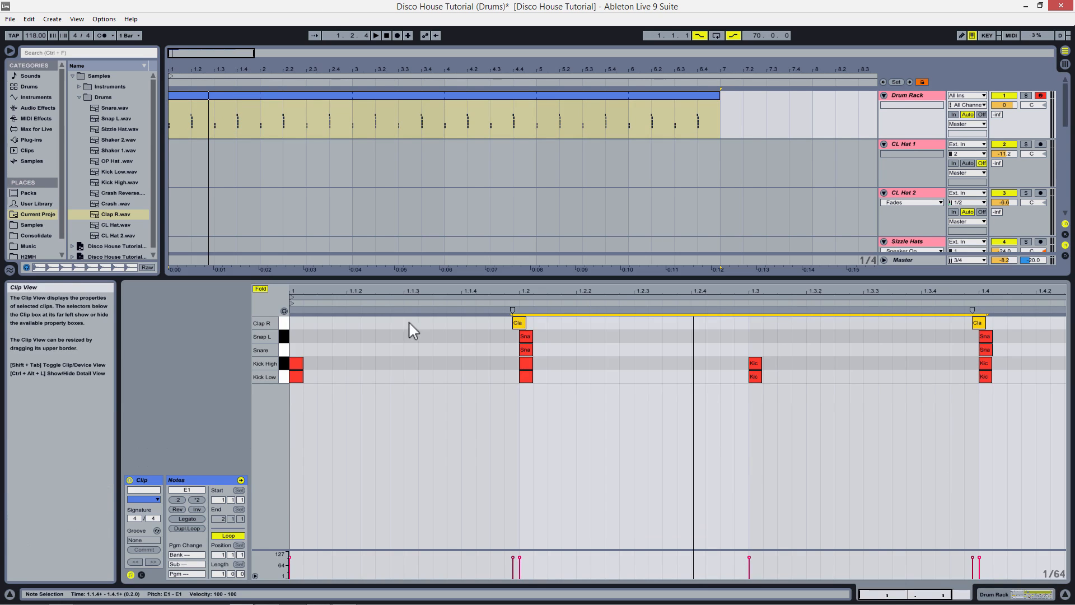
{"action": "left_click_drag", "start_coordinate": [520, 292], "coordinate": [456, 334]}
{"action": "left_click_drag", "start_coordinate": [478, 291], "coordinate": [478, 263]}
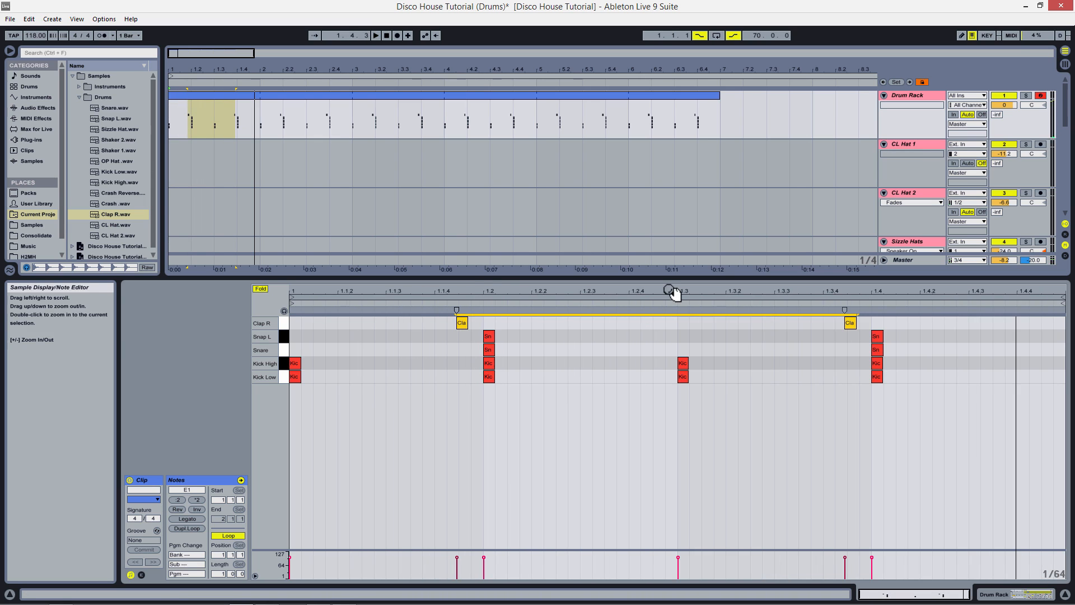
{"action": "double_click", "coordinate": [921, 100]}
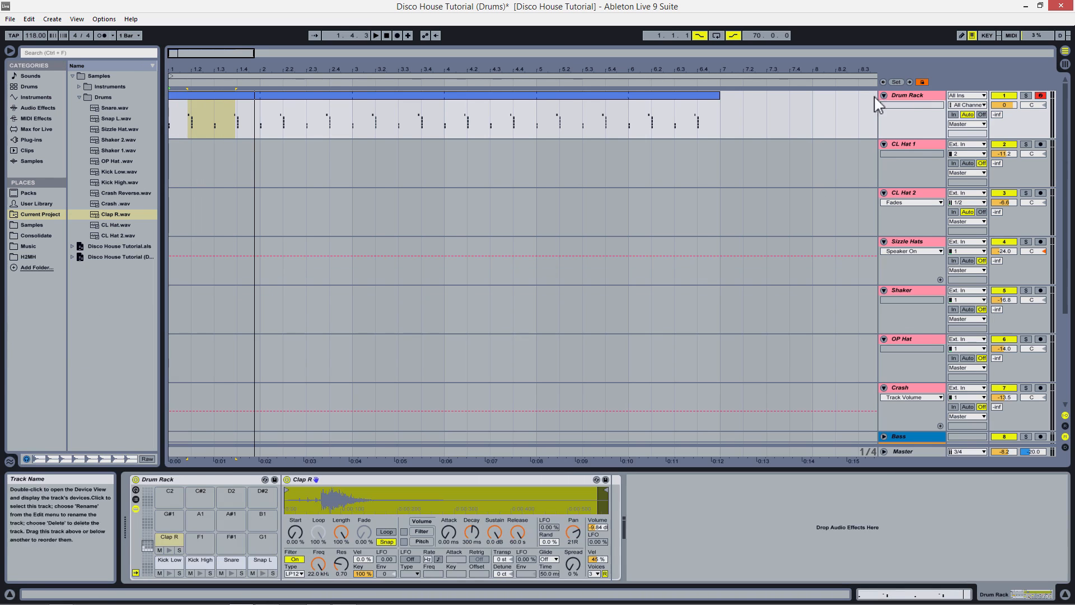
{"action": "key", "text": "space"}
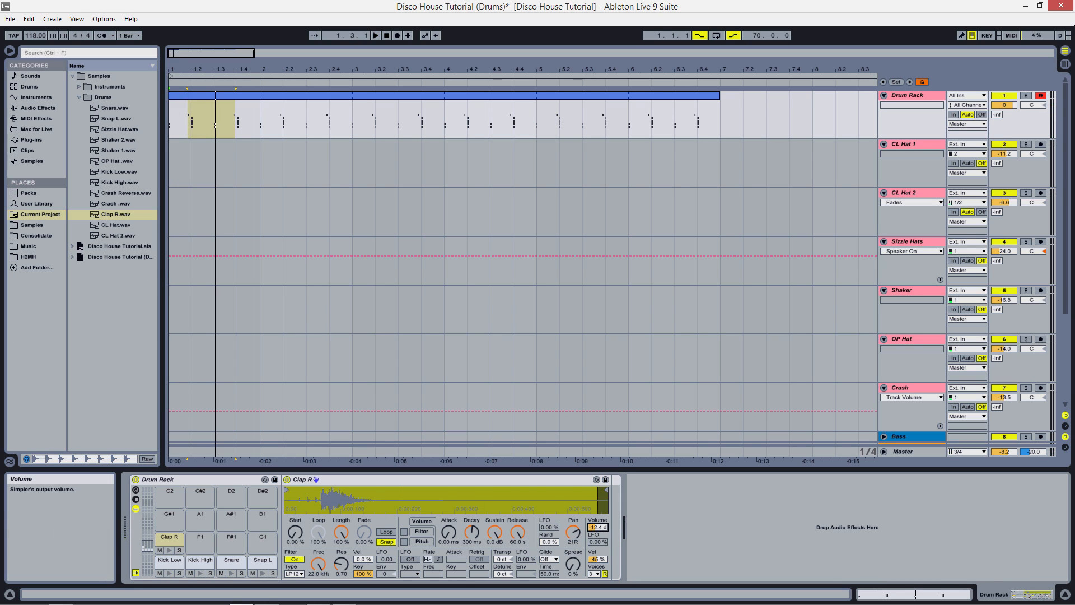
{"action": "key", "text": "space"}
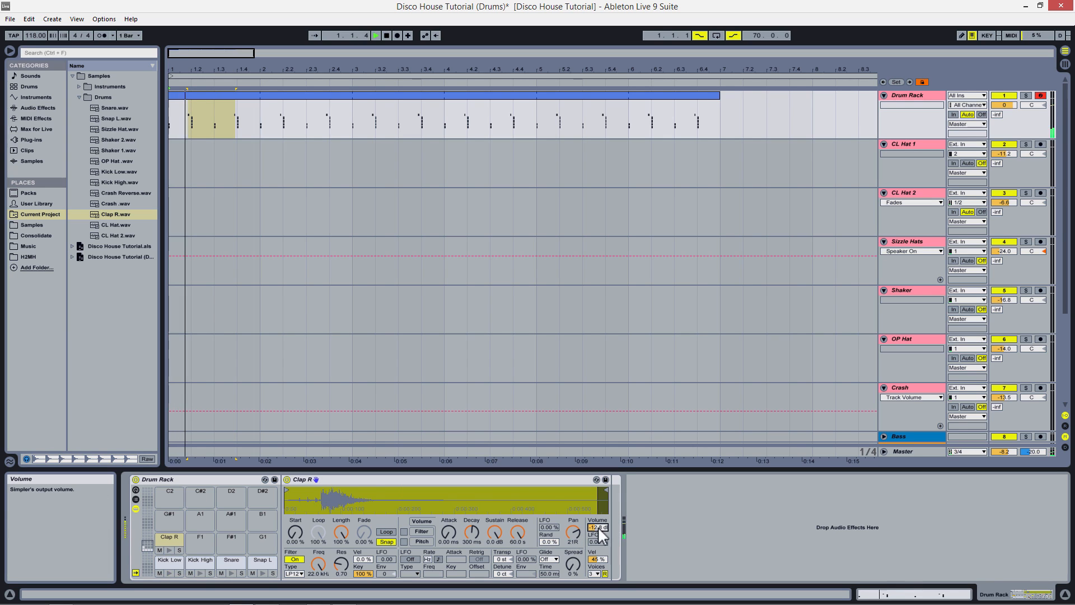
{"action": "left_click_drag", "start_coordinate": [598, 528], "coordinate": [598, 531]}
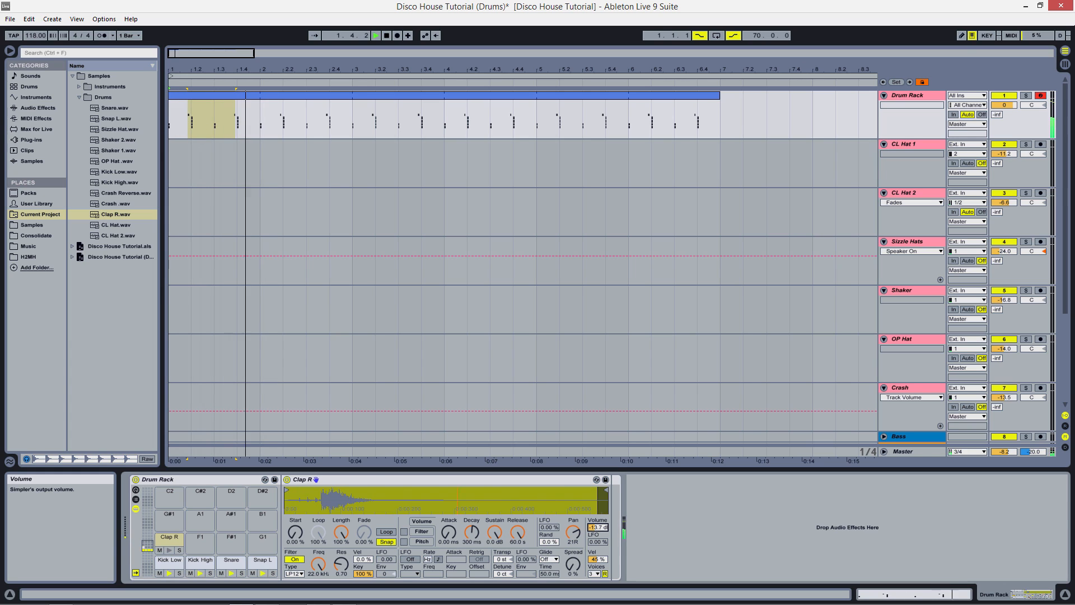
{"action": "key", "text": "space"}
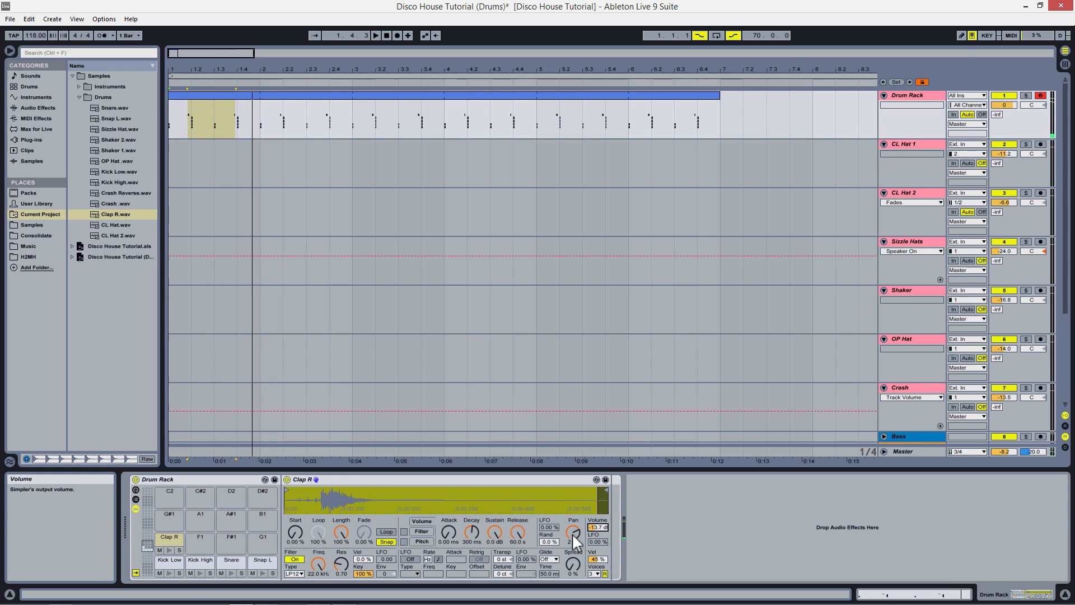
Step: Add an EQ Eight audio effect and place it inside the Kick High pad's chain, right after its sampler
{"action": "left_click", "coordinate": [201, 559]}
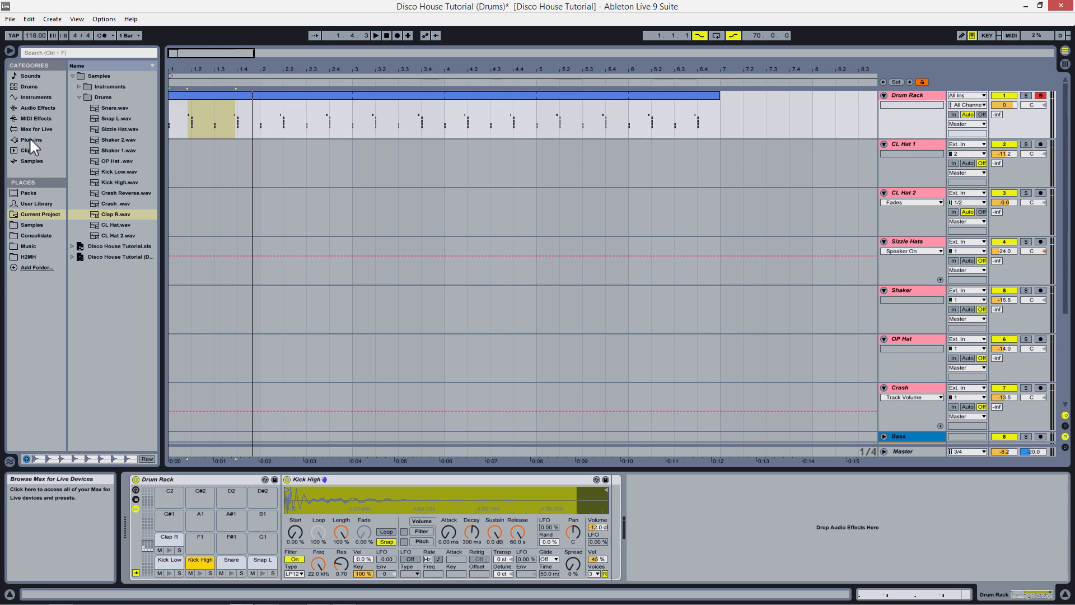
{"action": "left_click", "coordinate": [30, 109]}
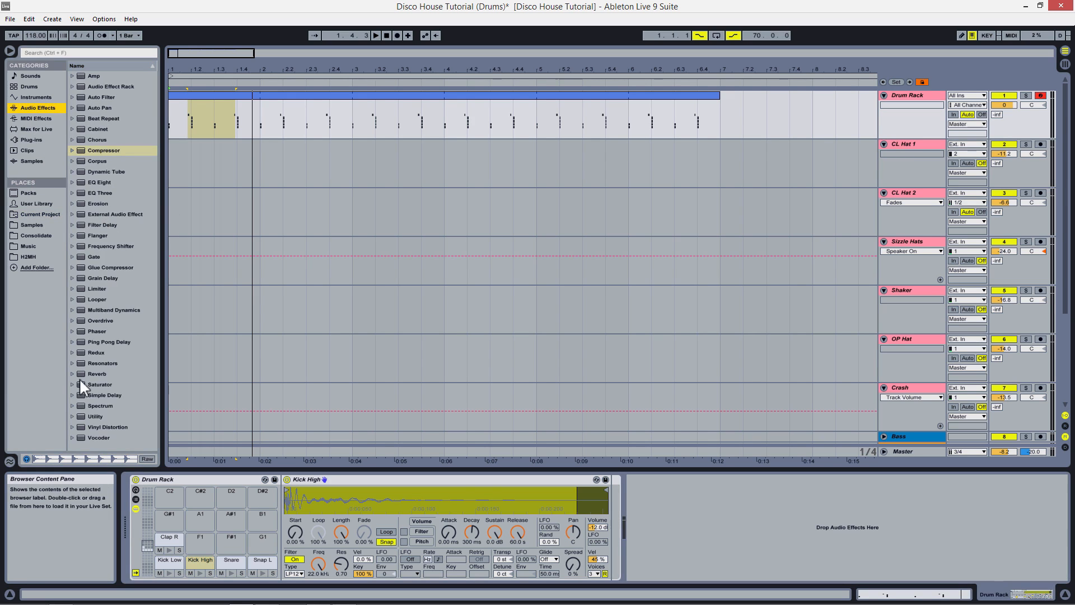
{"action": "left_click", "coordinate": [94, 182]}
{"action": "mouse_move", "coordinate": [91, 181]}
{"action": "left_mouse_down"}
{"action": "mouse_move", "coordinate": [541, 411]}
{"action": "mouse_move", "coordinate": [211, 550]}
{"action": "mouse_move", "coordinate": [620, 557]}
{"action": "mouse_move", "coordinate": [691, 477]}
{"action": "left_mouse_up"}
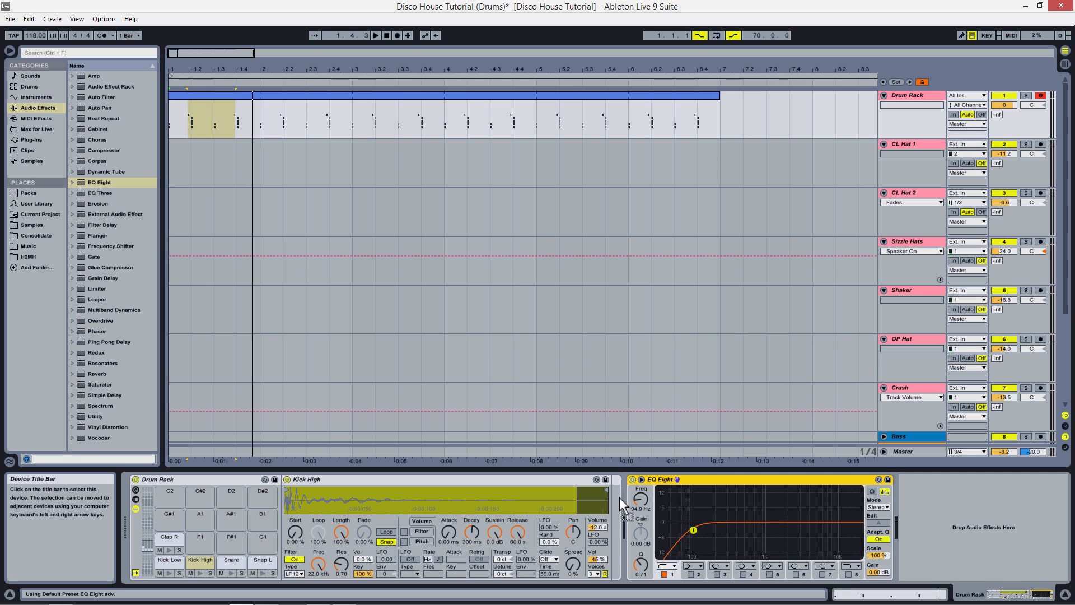
{"action": "left_click_drag", "start_coordinate": [619, 497], "coordinate": [611, 512]}
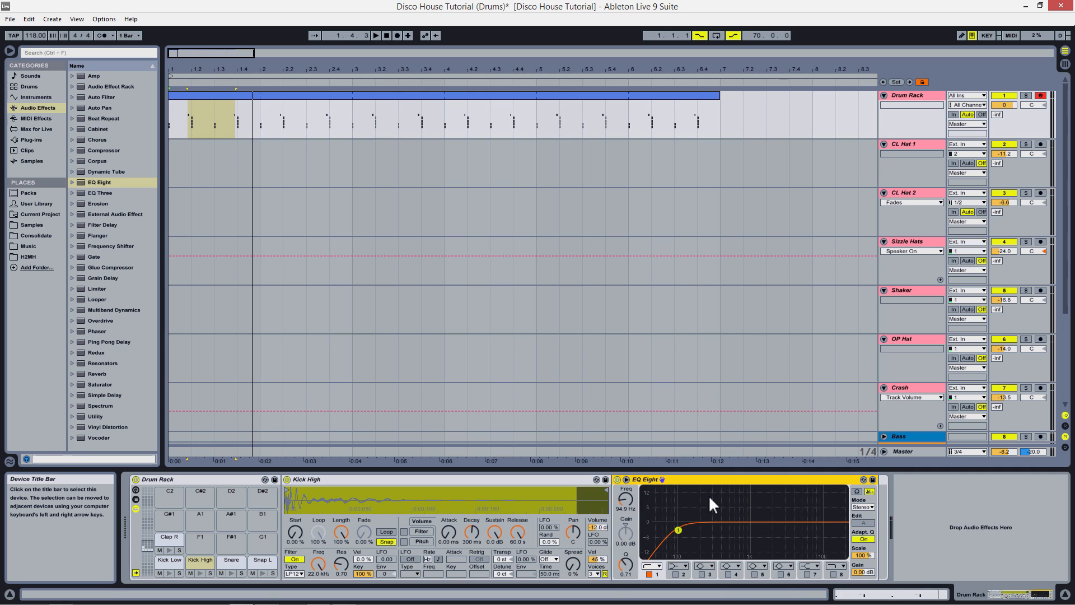
Step: Compare the device chains of the Snare, Kick Low and Kick High pads to check which one contains the EQ Eight
{"action": "left_click", "coordinate": [229, 562]}
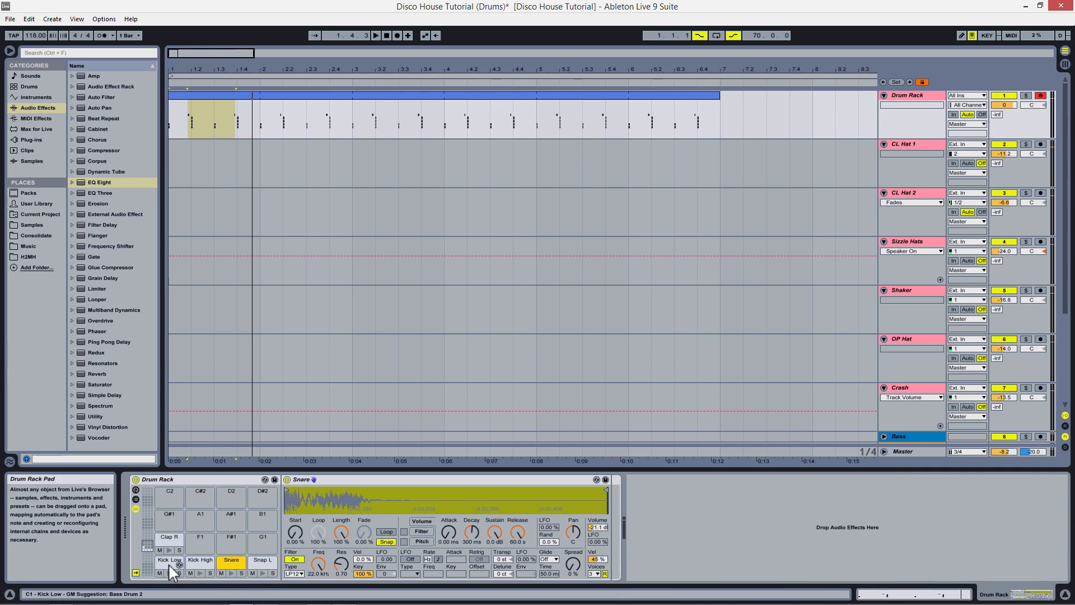
{"action": "left_click", "coordinate": [168, 564]}
{"action": "left_click", "coordinate": [232, 560]}
{"action": "left_click", "coordinate": [204, 561]}
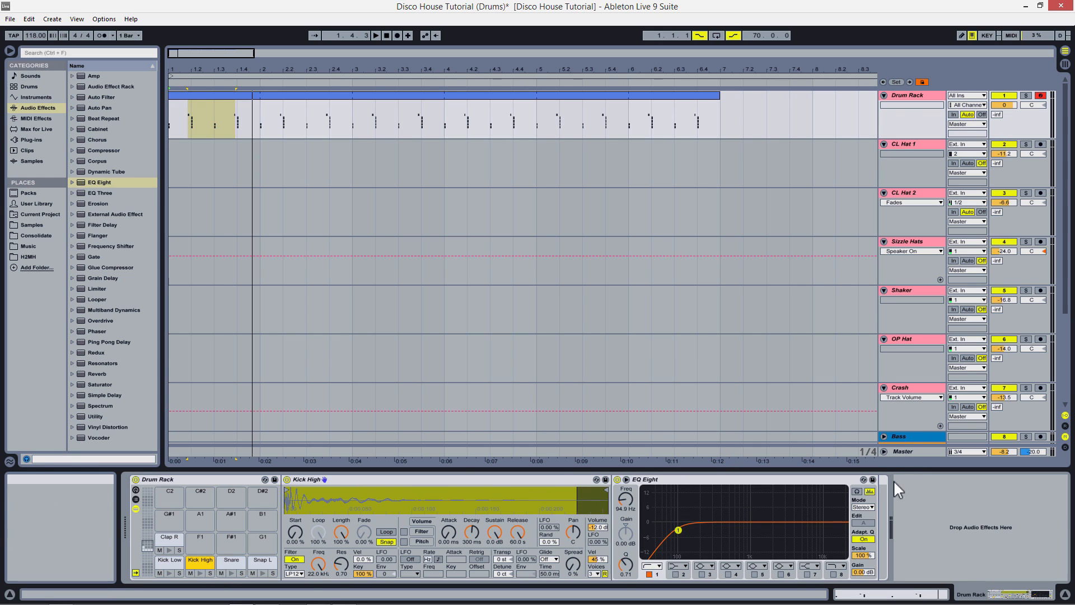
Step: Move the EQ Eight out of the Kick High chain to behind the whole Drum Rack and back into the chain
{"action": "left_click_drag", "start_coordinate": [899, 489], "coordinate": [897, 493]}
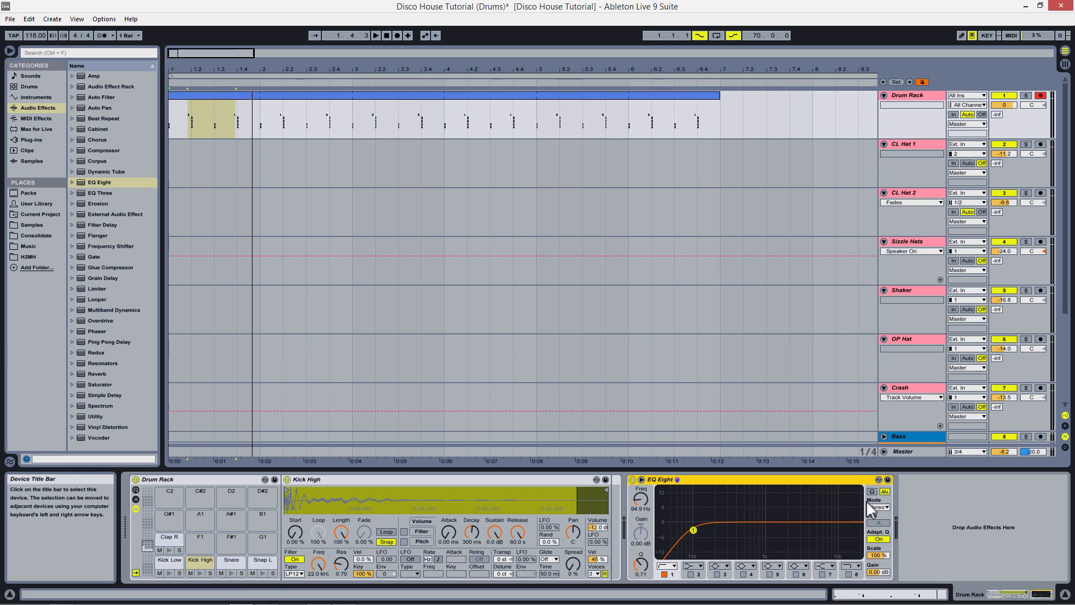
{"action": "left_click", "coordinate": [197, 559]}
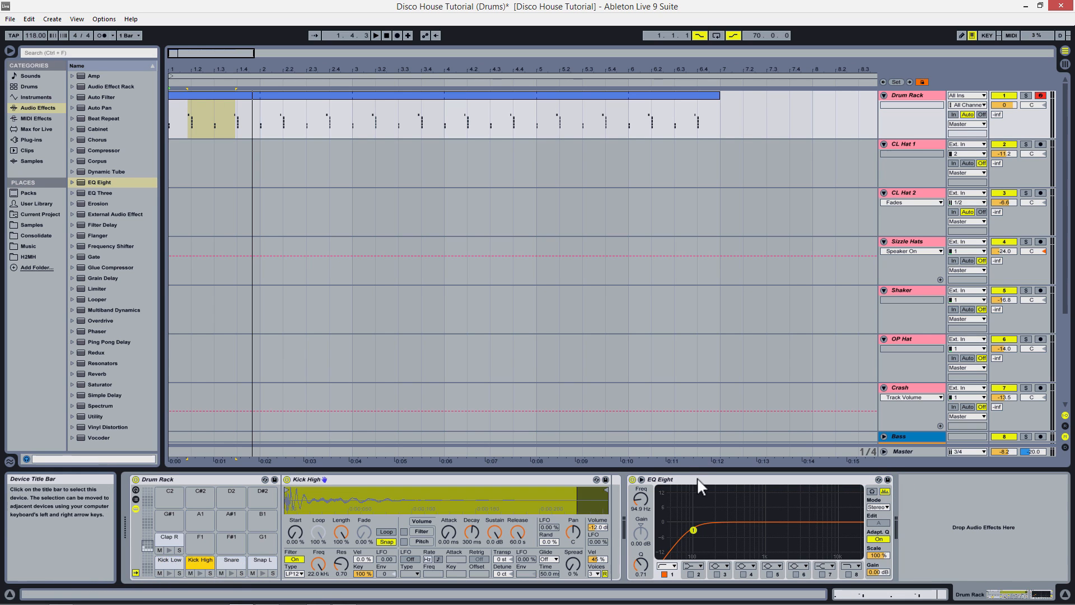
{"action": "left_click_drag", "start_coordinate": [616, 507], "coordinate": [613, 509]}
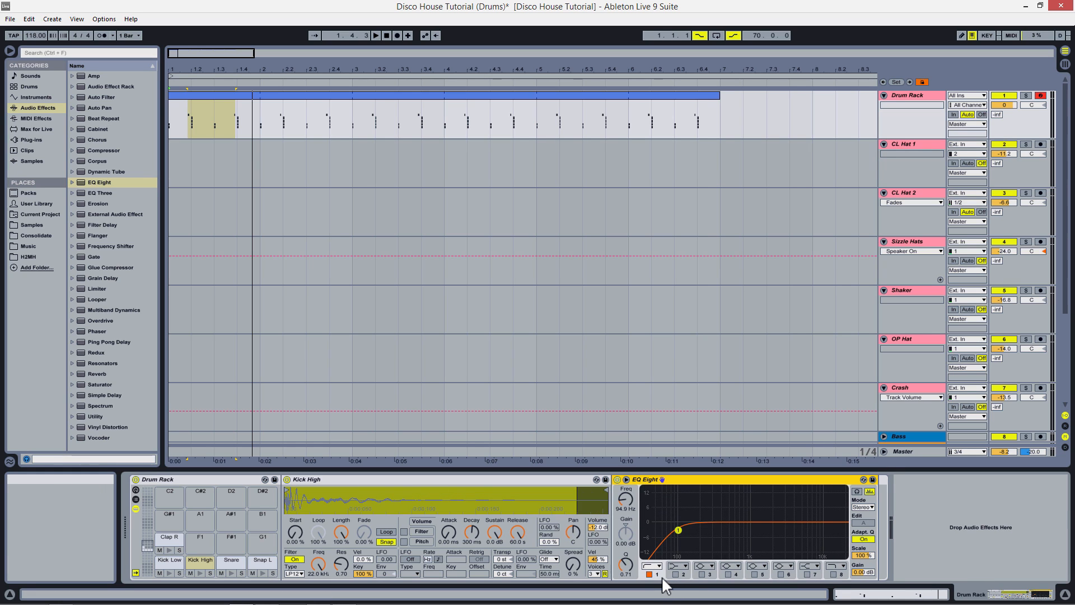
Step: Set the Kick High EQ Eight's low-cut frequency to 449 Hz and toggle the EQ on and off during playback to compare
{"action": "left_click_drag", "start_coordinate": [625, 505], "coordinate": [625, 485]}
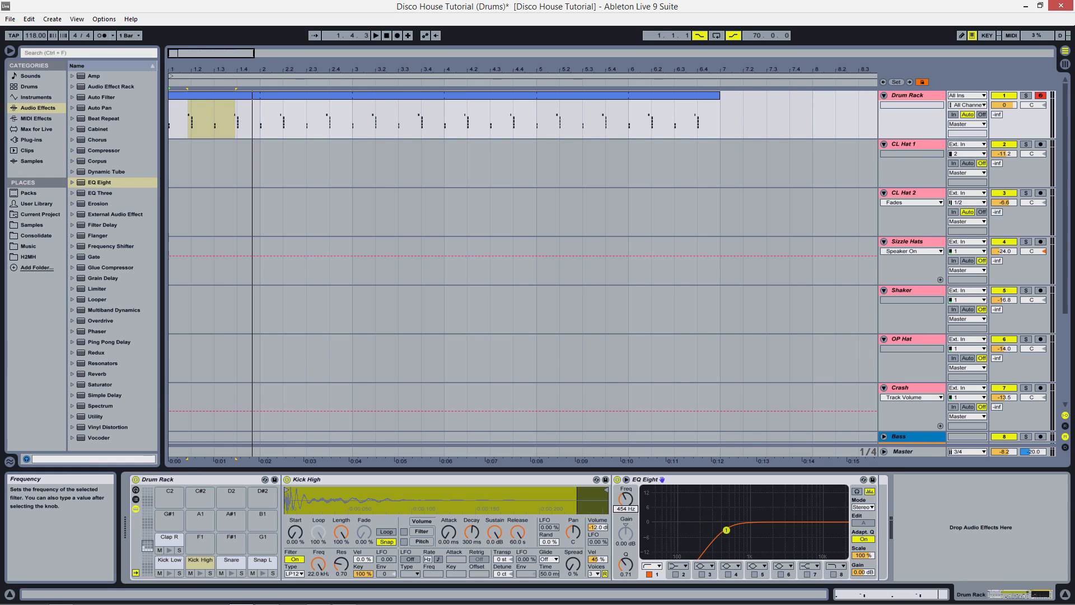
{"action": "key", "text": "space"}
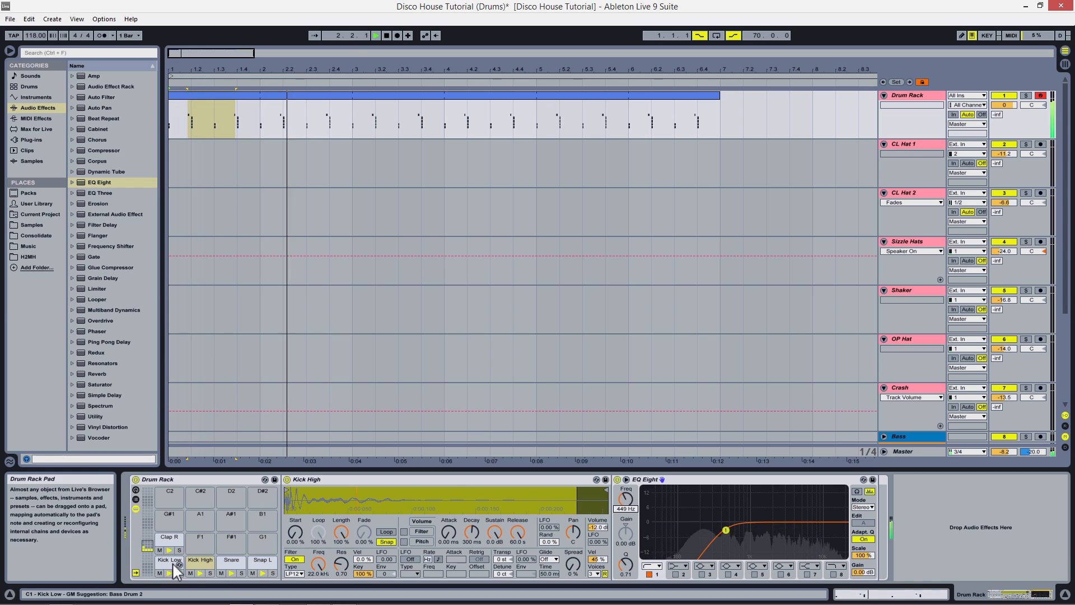
{"action": "left_click", "coordinate": [618, 480]}
{"action": "left_click", "coordinate": [617, 479]}
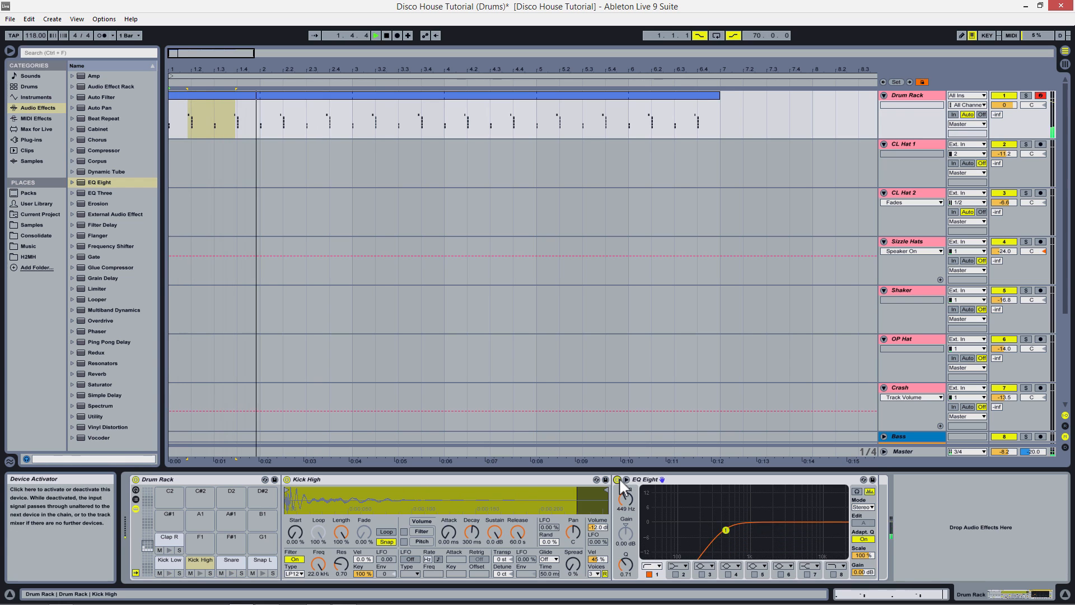
{"action": "left_click", "coordinate": [617, 480]}
{"action": "left_click", "coordinate": [618, 479]}
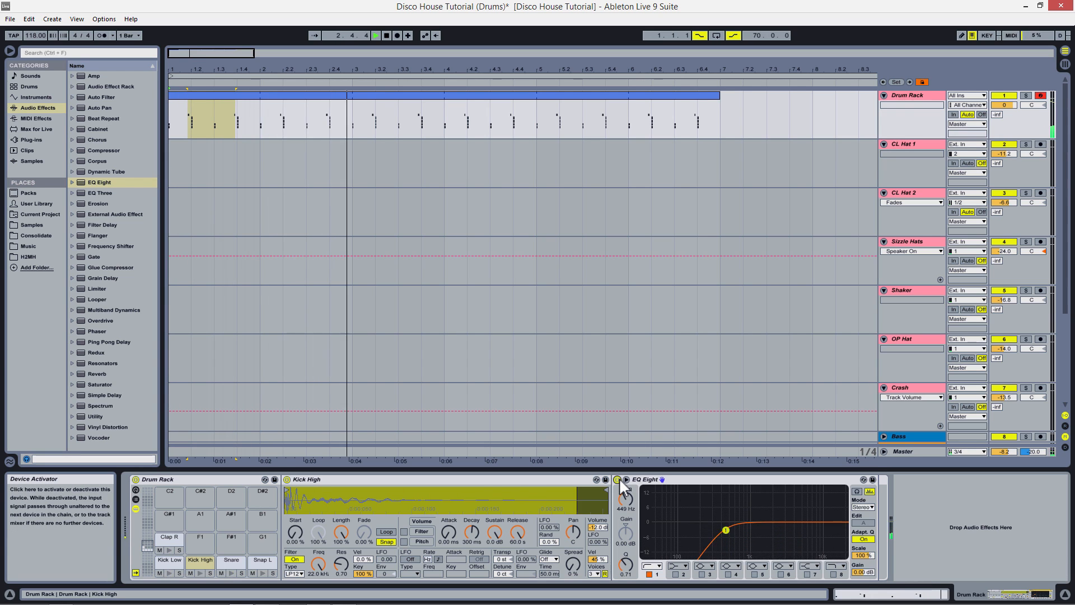
{"action": "left_click", "coordinate": [618, 480]}
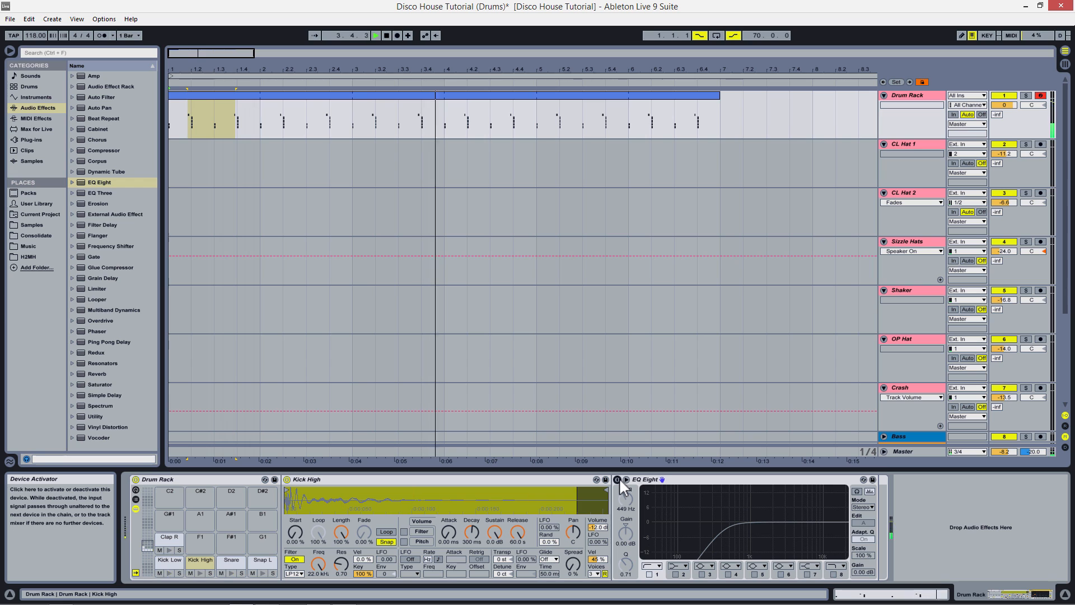
{"action": "left_click", "coordinate": [618, 479]}
{"action": "key", "text": "space"}
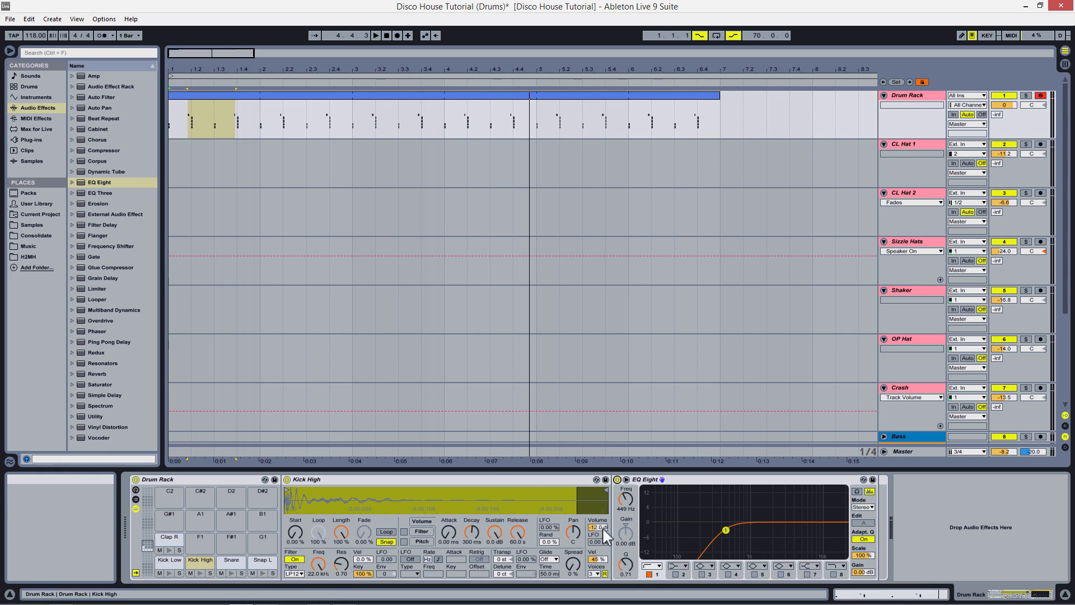
Step: Raise the Kick High low-cut frequency to 469 Hz and play the pattern, muting and unmuting Kick High and Kick Low in turn
{"action": "left_click_drag", "start_coordinate": [630, 503], "coordinate": [629, 499]}
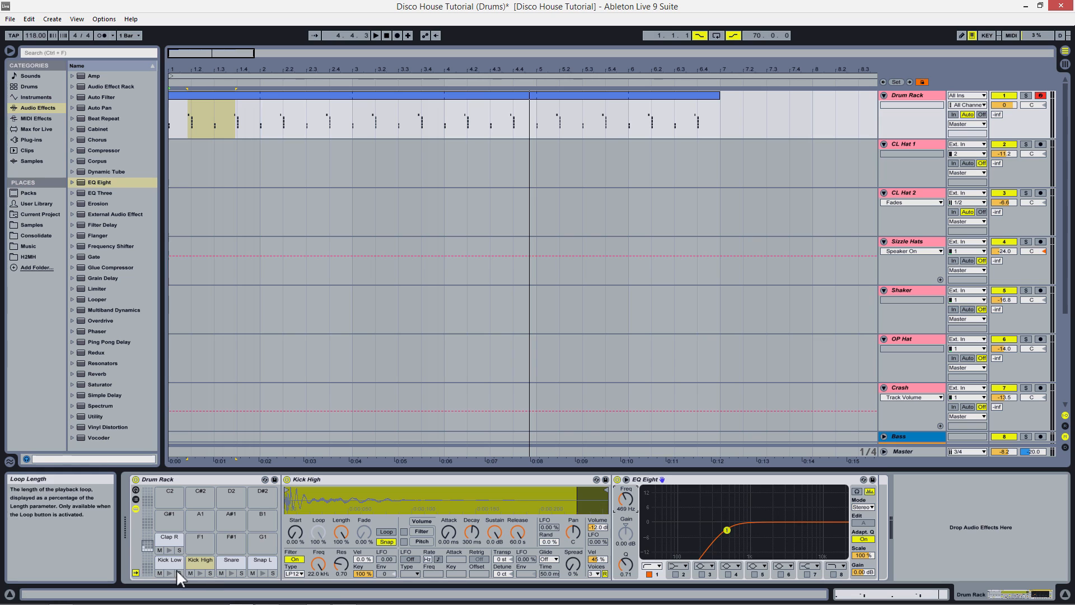
{"action": "key", "text": "space"}
{"action": "left_click", "coordinate": [192, 572]}
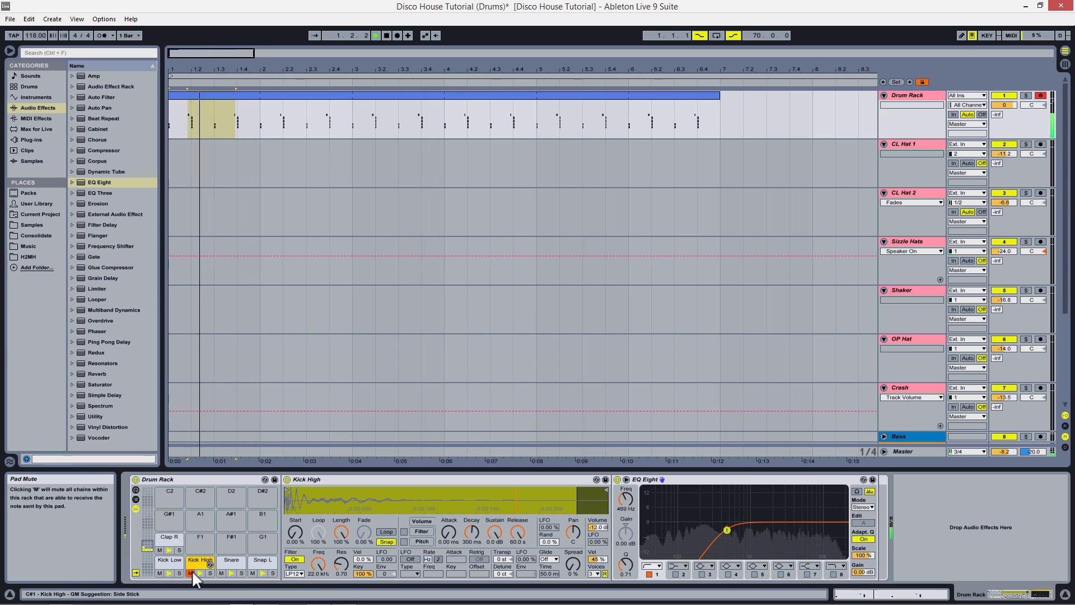
{"action": "left_click", "coordinate": [192, 572]}
{"action": "left_click", "coordinate": [159, 572]}
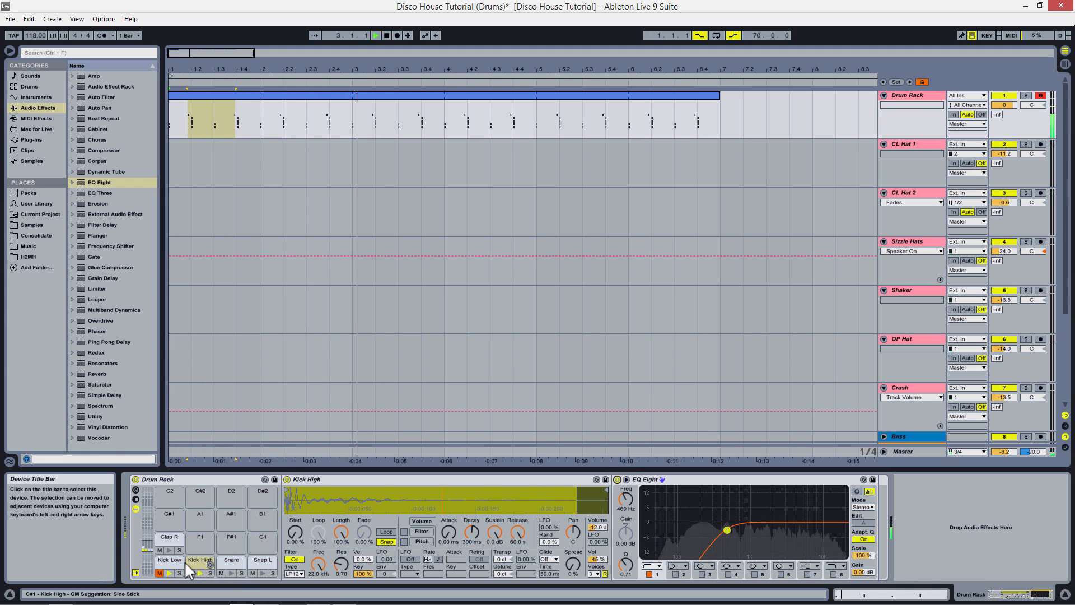
{"action": "left_click", "coordinate": [160, 572]}
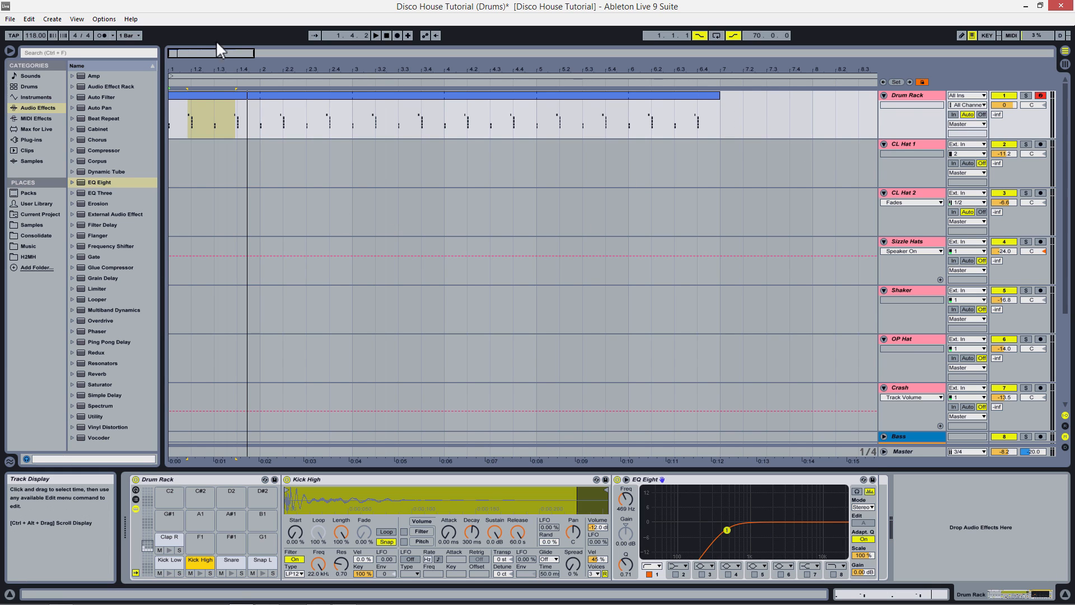
Step: Place the CL Hat.wav sample from the current project at bar 1 of the CL Hat 1 track
{"action": "left_click_drag", "start_coordinate": [210, 70], "coordinate": [225, 163]}
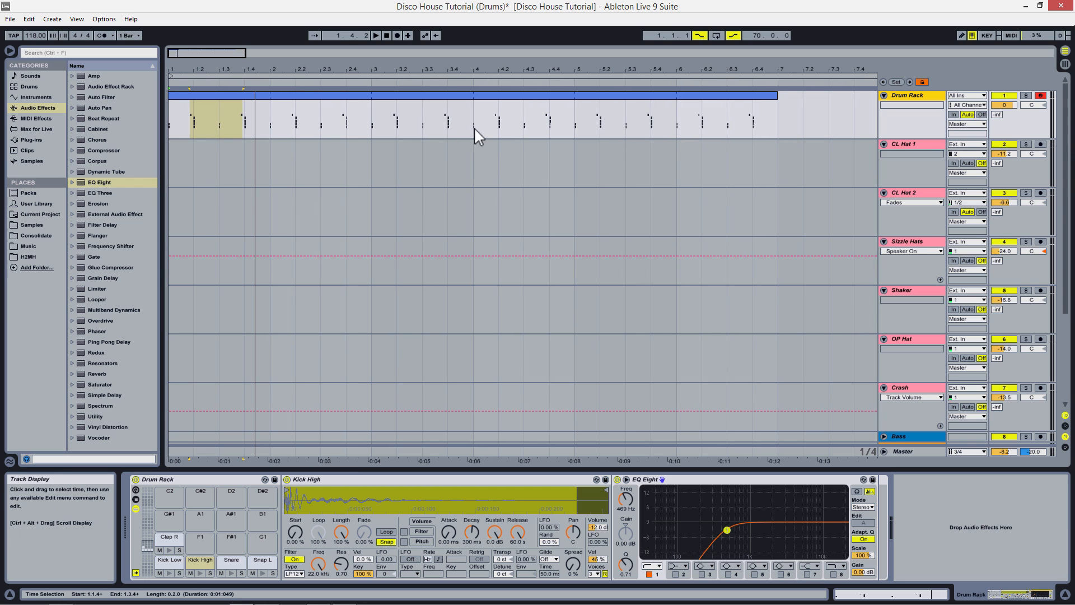
{"action": "left_click", "coordinate": [169, 147]}
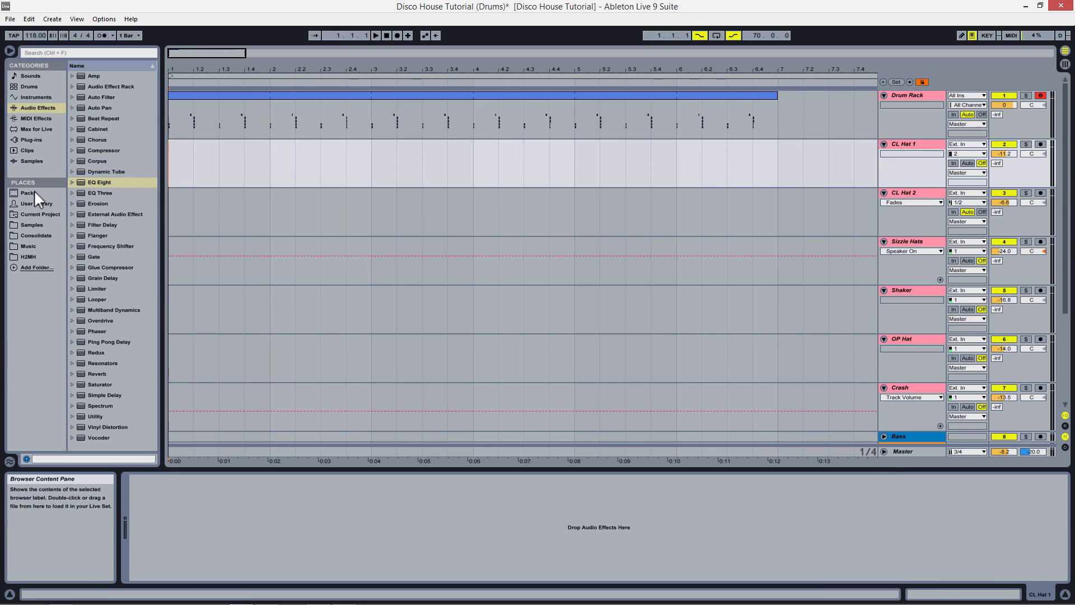
{"action": "left_click", "coordinate": [30, 213]}
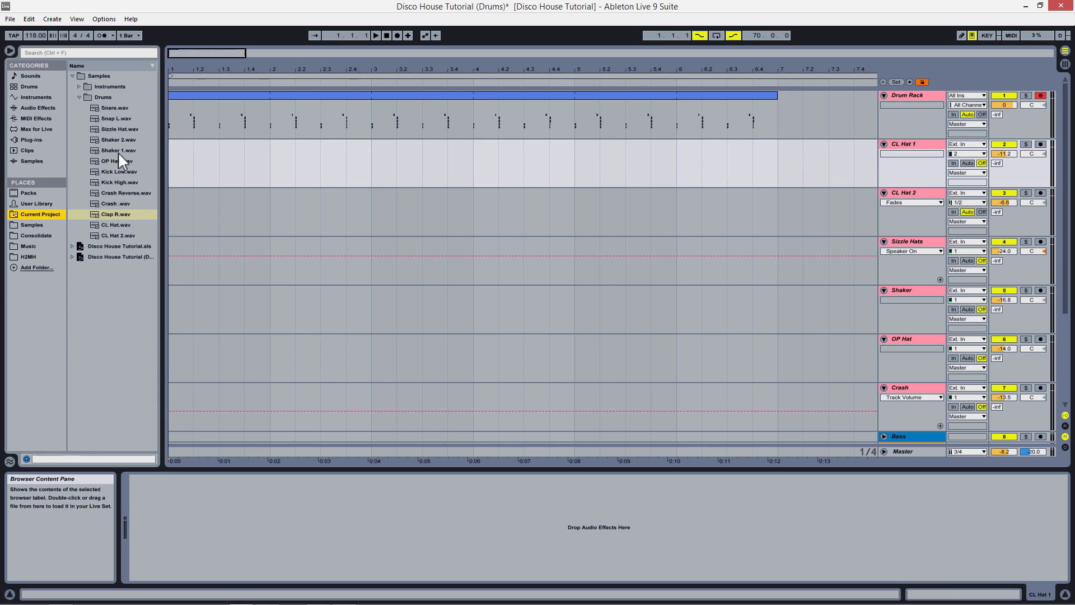
{"action": "left_click_drag", "start_coordinate": [109, 224], "coordinate": [173, 157]}
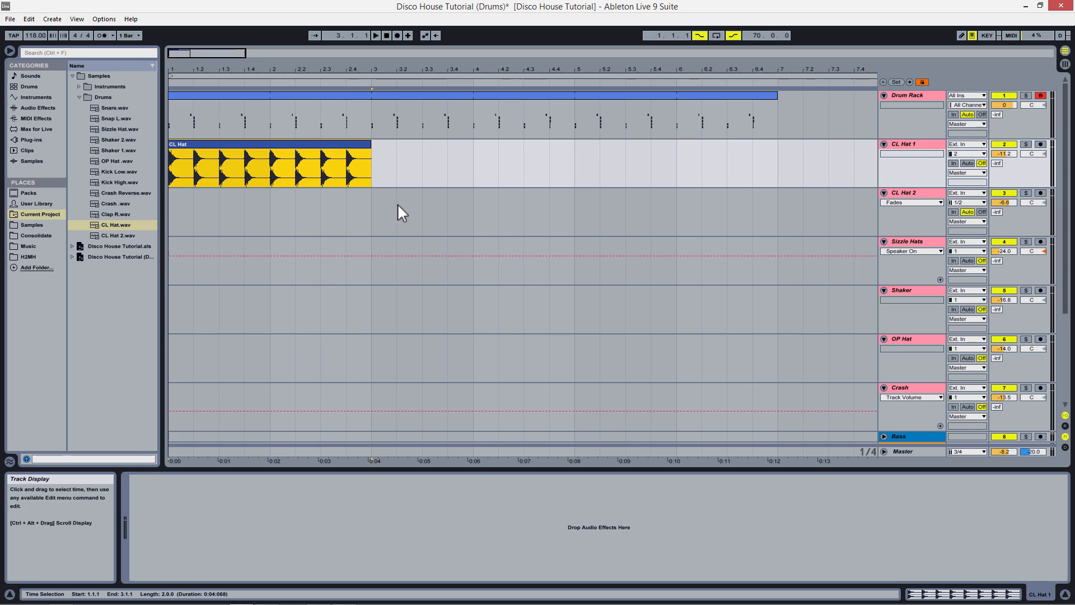
Step: Lower the CL Hat 1 track's volume to about -18.8 dB while playing the hats with the drum pattern
{"action": "left_click", "coordinate": [169, 173]}
{"action": "key", "text": "space"}
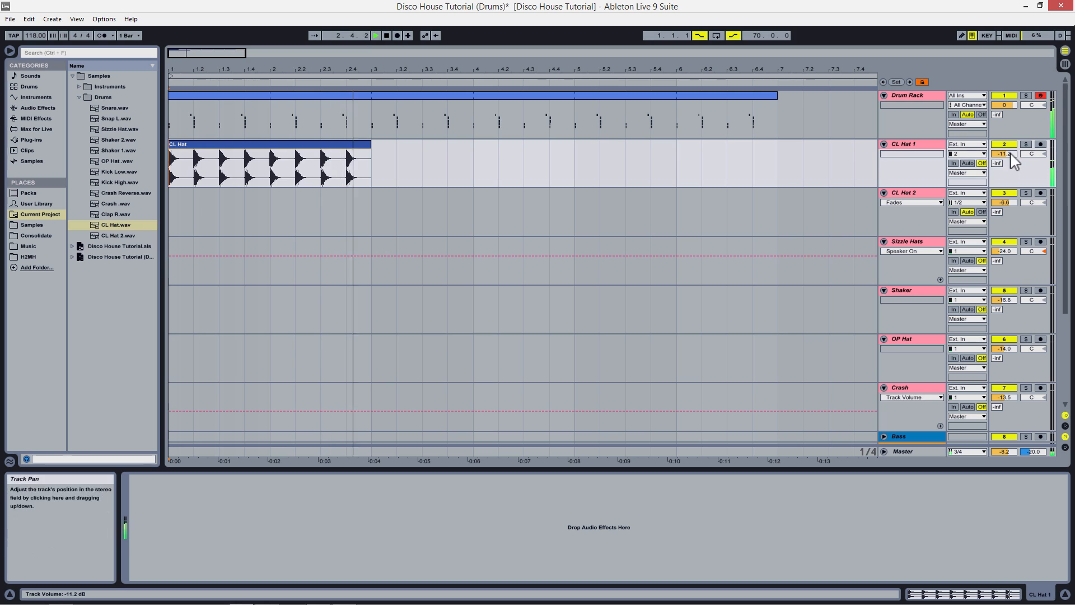
{"action": "mouse_move", "coordinate": [1004, 153]}
{"action": "left_mouse_down"}
{"action": "mouse_move", "coordinate": [1006, 176]}
{"action": "mouse_move", "coordinate": [1011, 152]}
{"action": "left_mouse_up"}
{"action": "key", "text": "space"}
{"action": "key", "text": "space"}
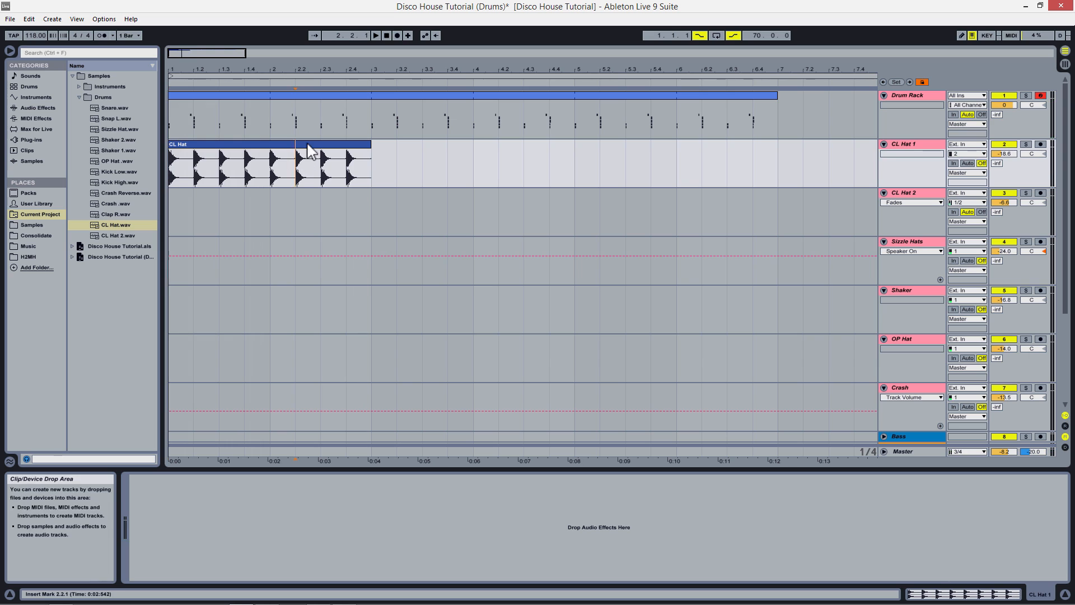
Step: Open the CL Hat clip's waveform in the sample editor and reduce the height of the clip view
{"action": "left_click", "coordinate": [314, 150]}
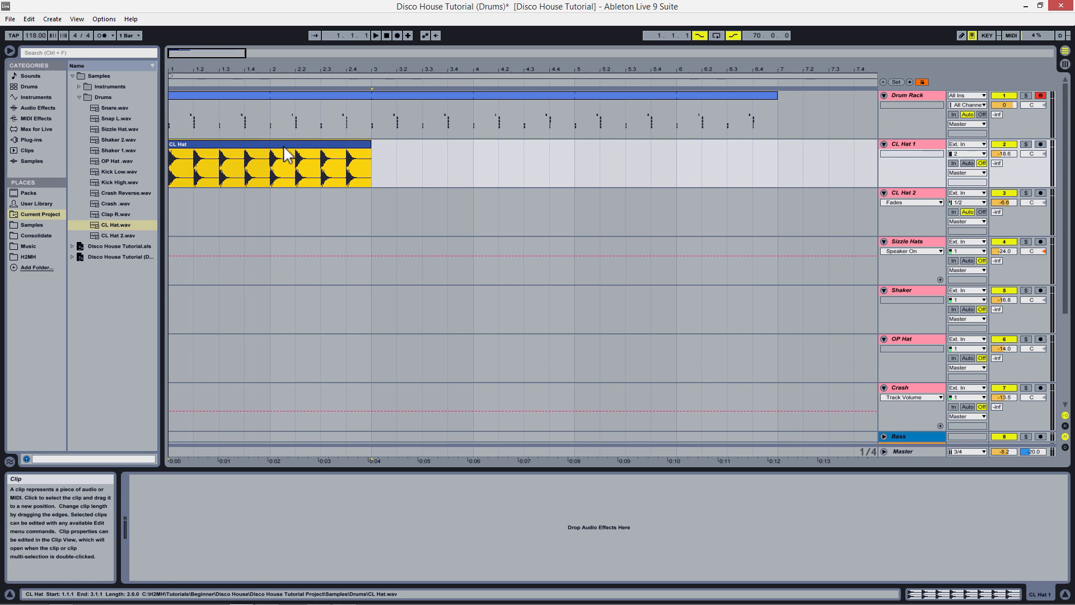
{"action": "double_click", "coordinate": [286, 152]}
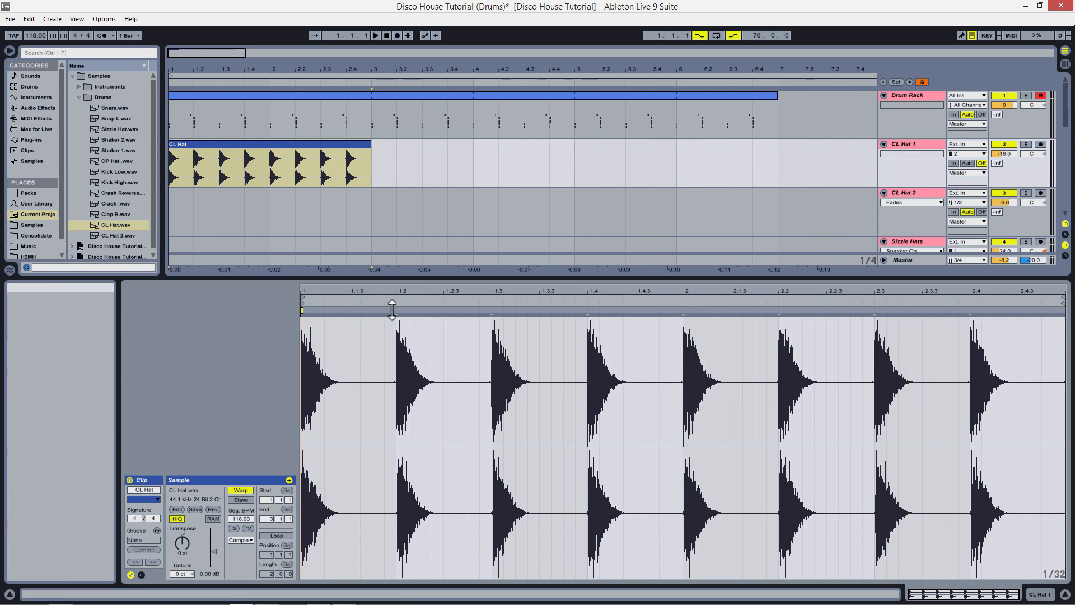
{"action": "left_click_drag", "start_coordinate": [392, 310], "coordinate": [392, 380]}
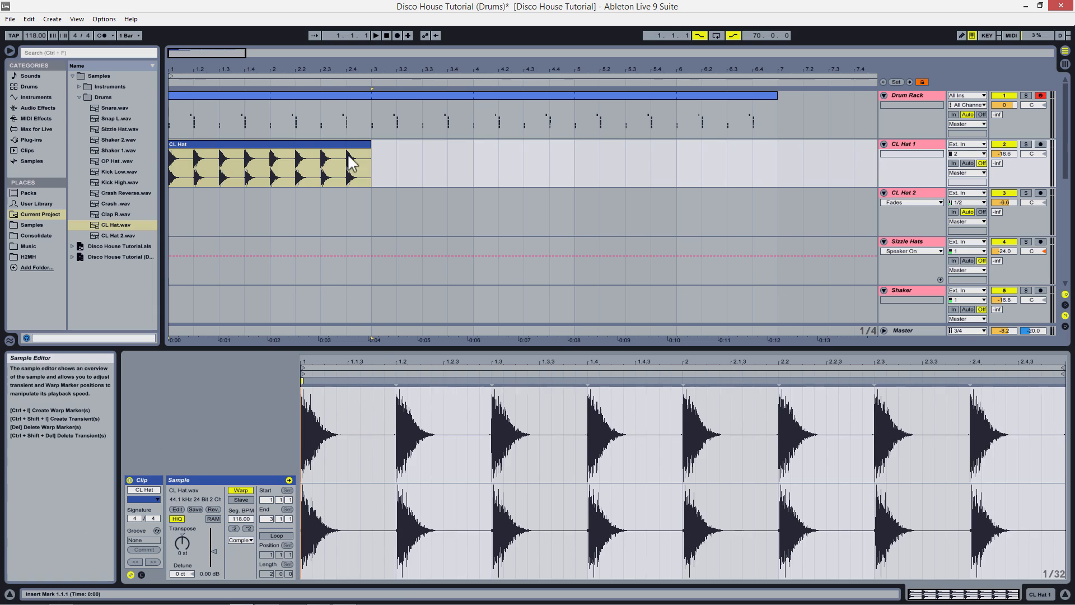
Step: Turn on looping for the CL Hat 1 clip, extend it to bar 7 and play it with the drum pattern
{"action": "left_click", "coordinate": [325, 176]}
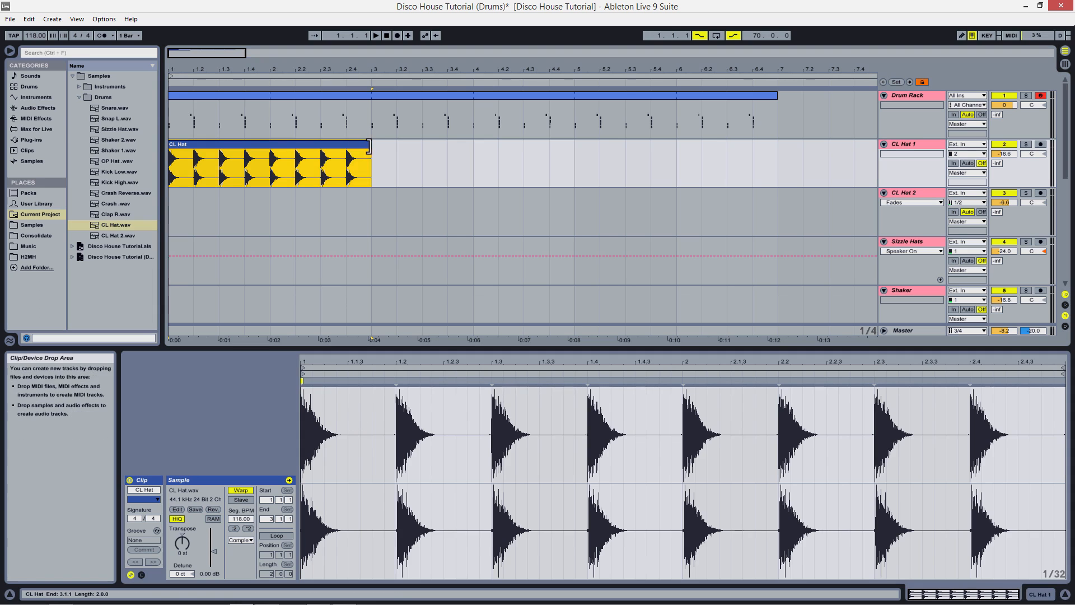
{"action": "left_click", "coordinate": [324, 176]}
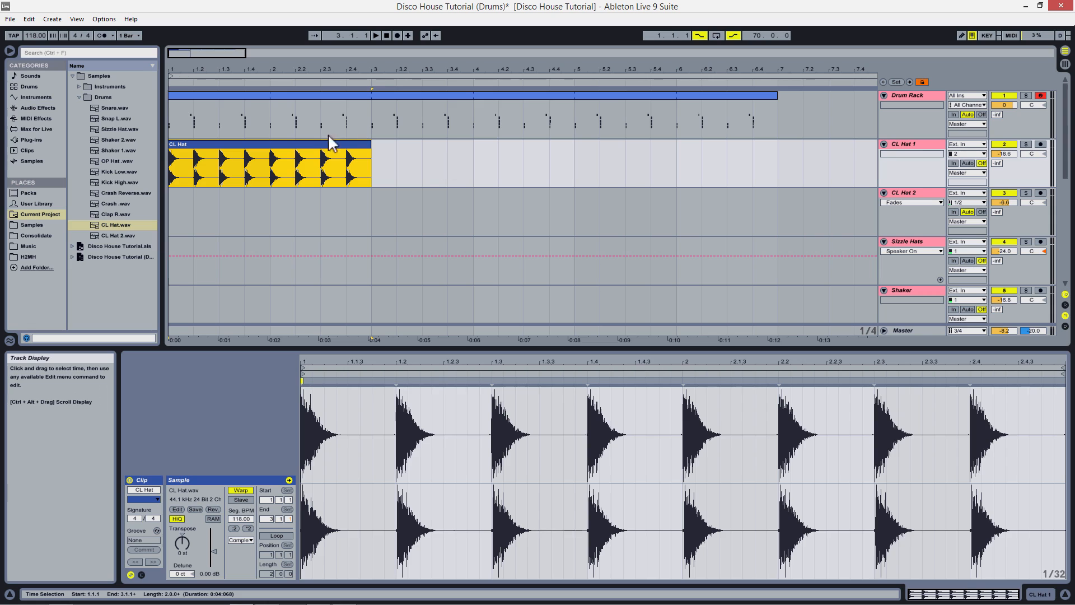
{"action": "left_click", "coordinate": [273, 533]}
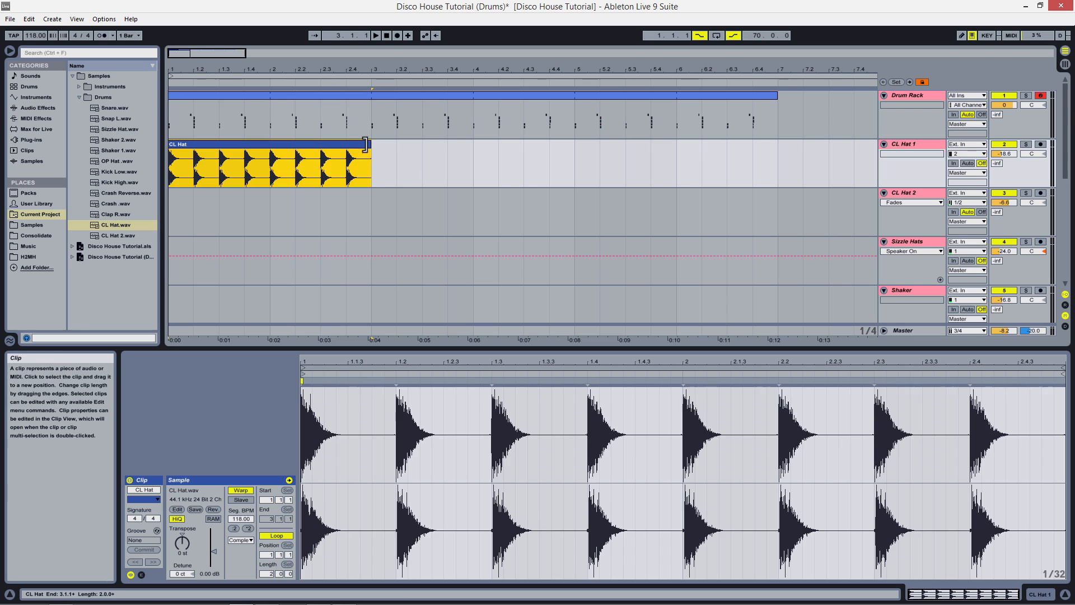
{"action": "left_click_drag", "start_coordinate": [372, 147], "coordinate": [773, 151]}
{"action": "key", "text": "space"}
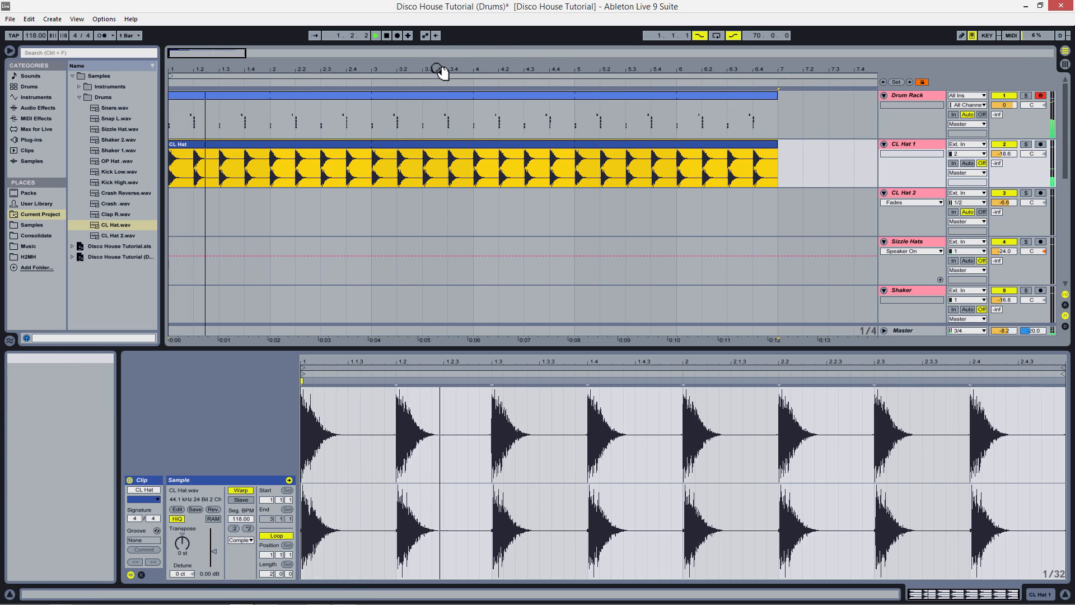
Step: Extend the Drum Rack pattern and the CL Hat 1 clip to bar 9, reducing the height of the clip view
{"action": "left_click_drag", "start_coordinate": [437, 69], "coordinate": [436, 56]}
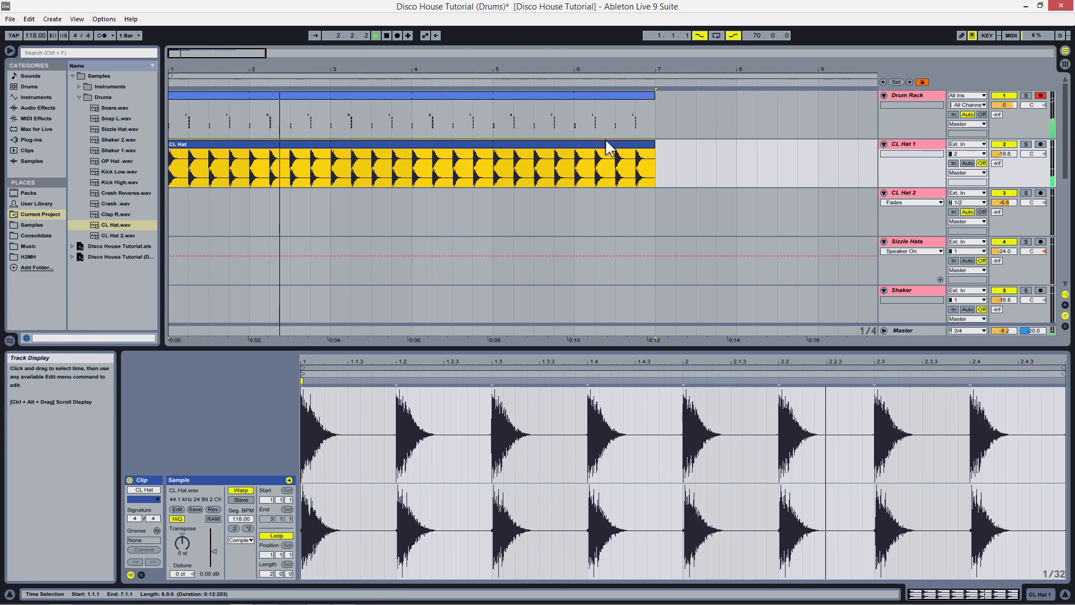
{"action": "left_click_drag", "start_coordinate": [546, 343], "coordinate": [546, 405]}
{"action": "left_click_drag", "start_coordinate": [655, 93], "coordinate": [819, 93]}
{"action": "left_click_drag", "start_coordinate": [655, 150], "coordinate": [813, 150]}
{"action": "left_click", "coordinate": [174, 179]}
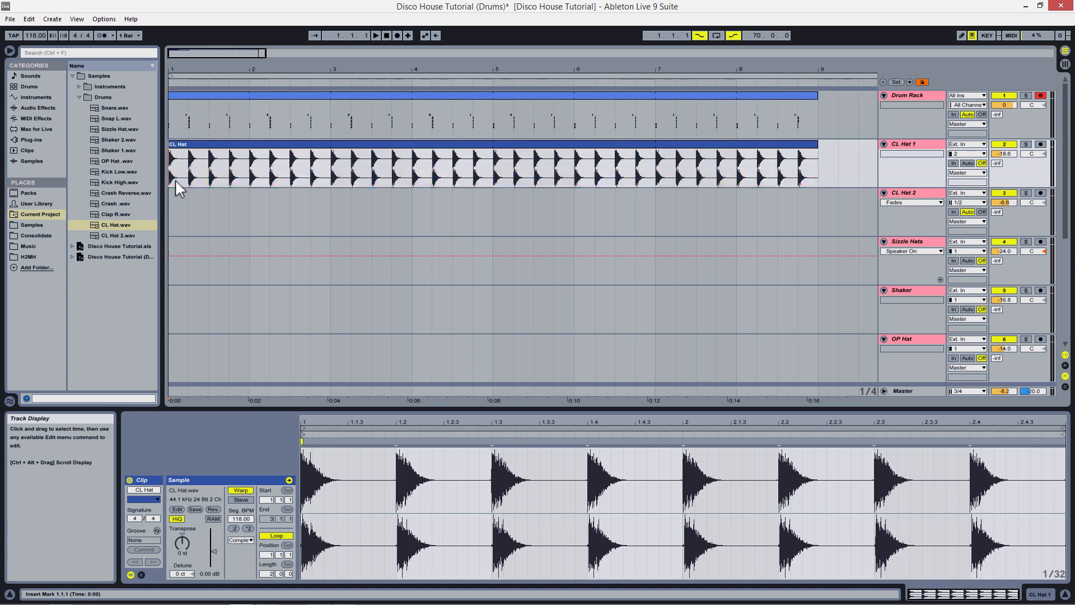
Step: Place CL Hat 2.wav at bar 1 of the CL Hat 2 track and lower the track's volume to -9.2 dB during playback
{"action": "left_click", "coordinate": [912, 196]}
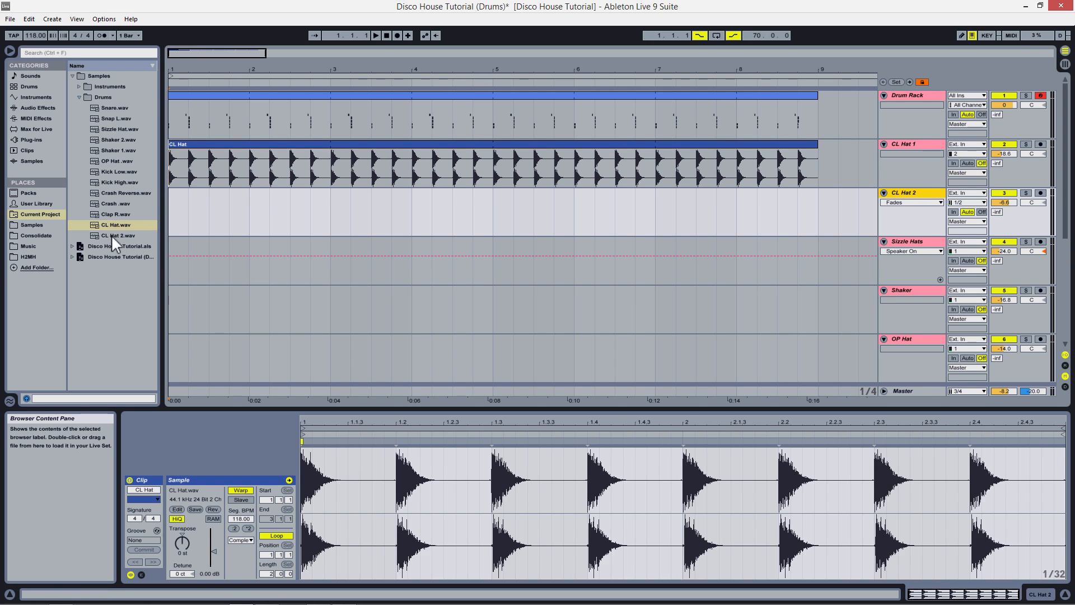
{"action": "left_click_drag", "start_coordinate": [112, 233], "coordinate": [171, 219]}
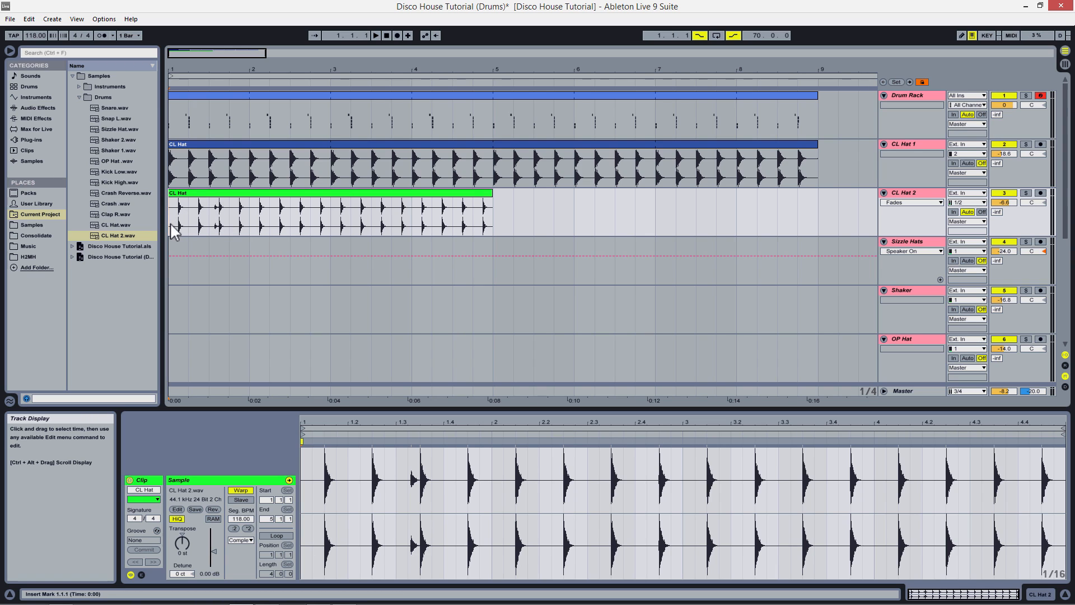
{"action": "key", "text": "space"}
{"action": "left_click_drag", "start_coordinate": [1004, 202], "coordinate": [1004, 213]}
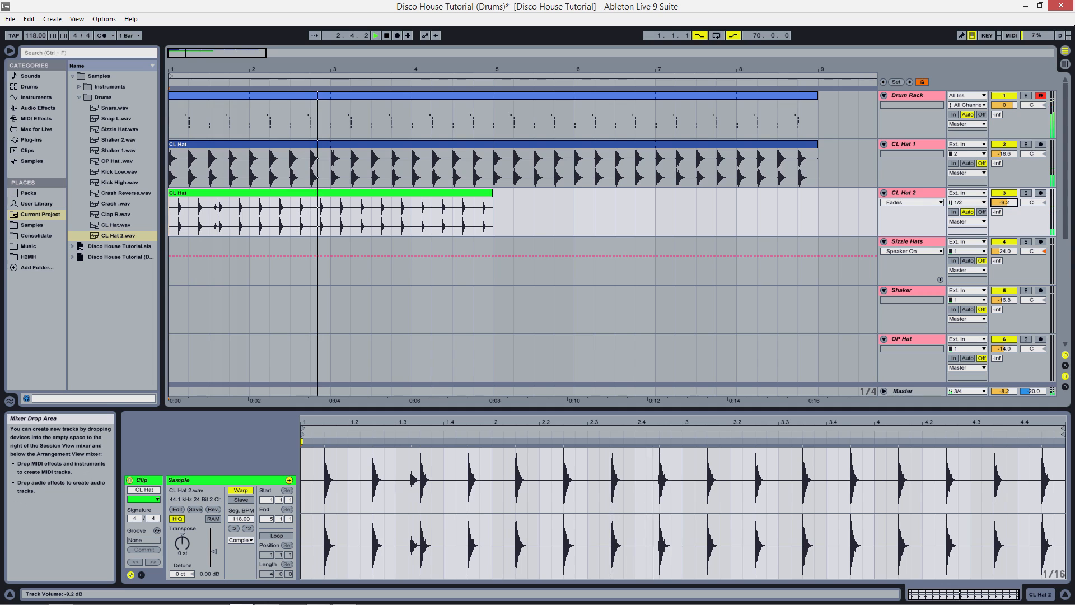
Step: Turn on looping for the CL Hat 2 clip and extend it to bar 9
{"action": "left_click", "coordinate": [486, 199]}
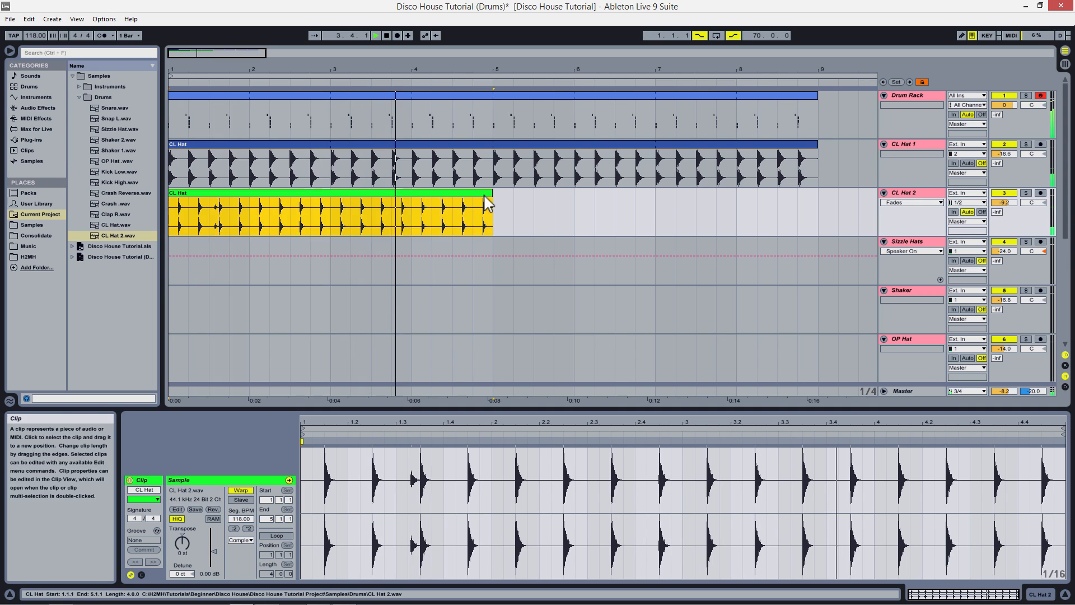
{"action": "left_click", "coordinate": [277, 535]}
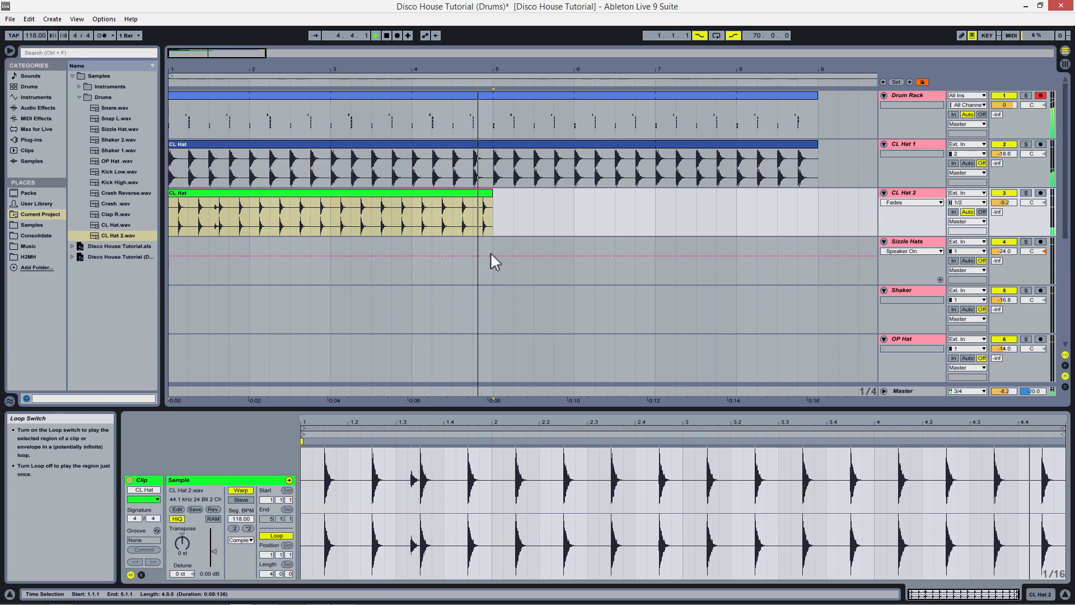
{"action": "left_click_drag", "start_coordinate": [493, 210], "coordinate": [816, 197]}
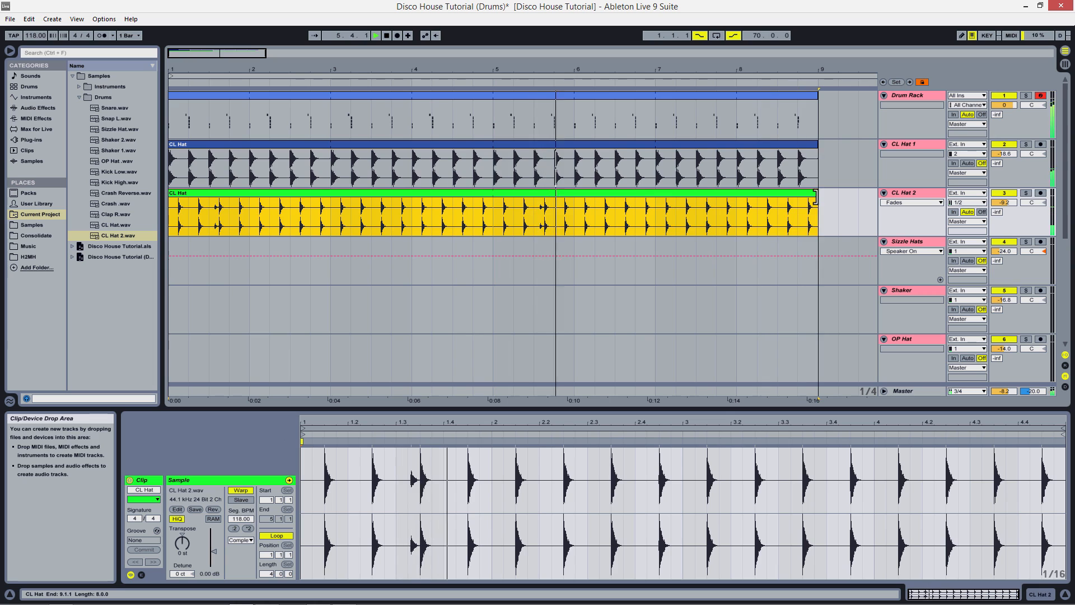
Step: Place Sizzle Hat.wav on the first beat of the Sizzle Hats track and audition it with the other drums and soloed
{"action": "left_click", "coordinate": [903, 241]}
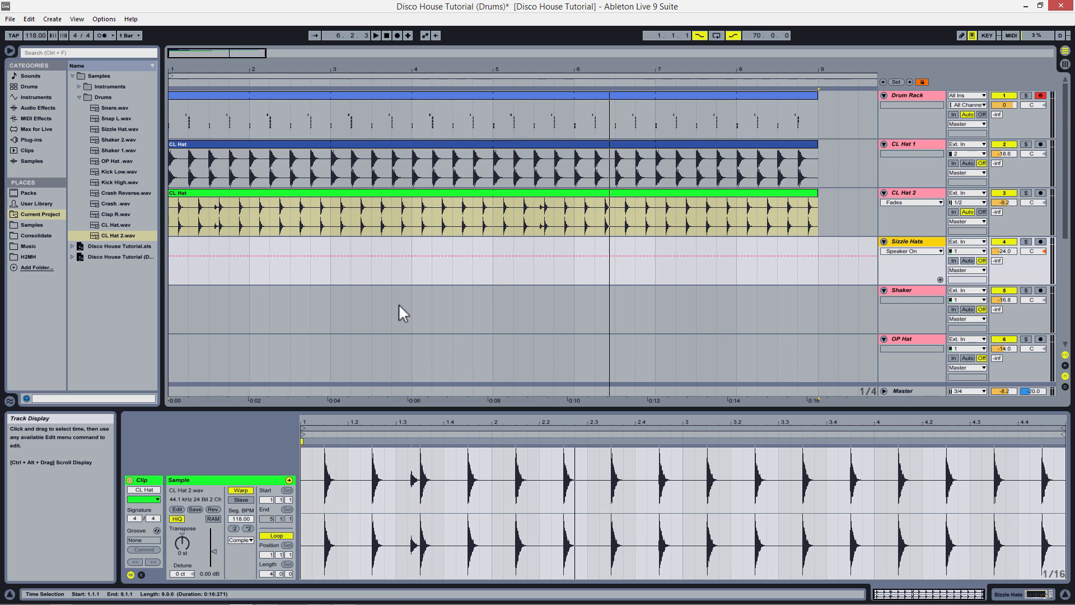
{"action": "left_click", "coordinate": [179, 273]}
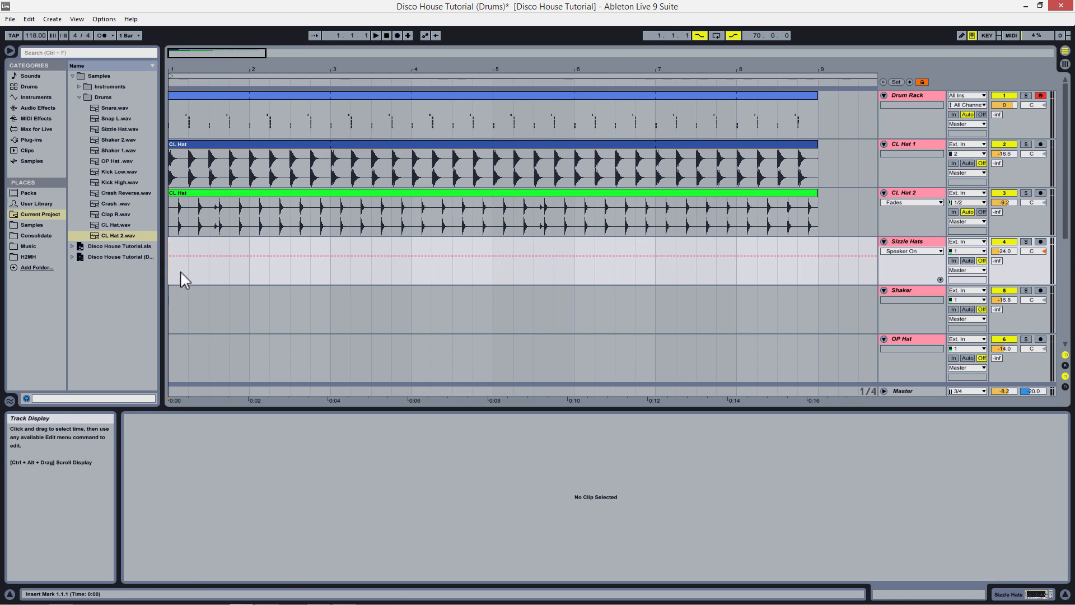
{"action": "left_click_drag", "start_coordinate": [180, 67], "coordinate": [180, 78]}
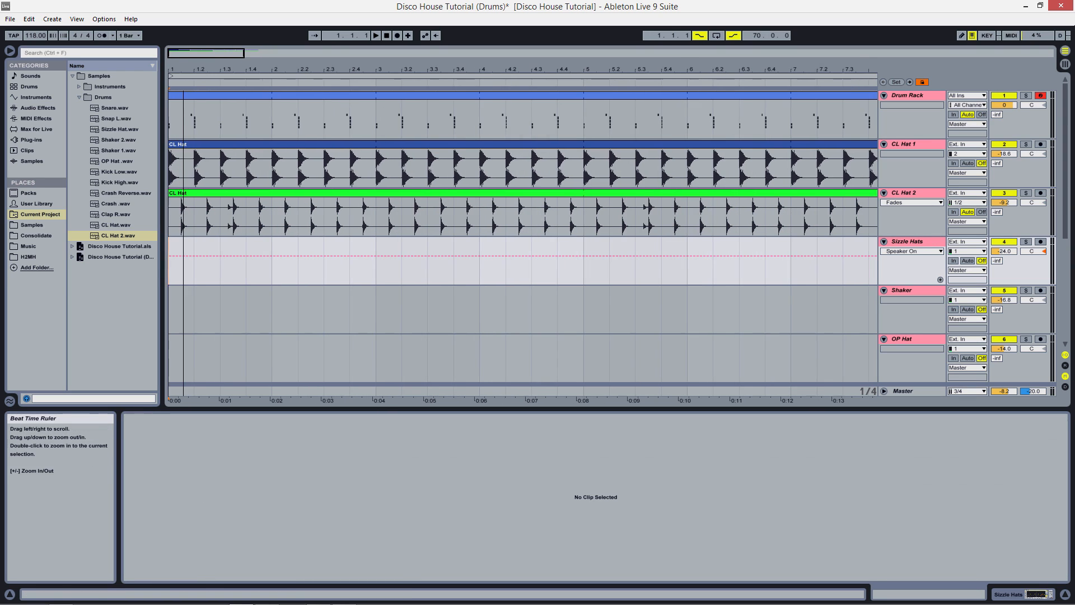
{"action": "left_click_drag", "start_coordinate": [179, 274], "coordinate": [203, 276]}
{"action": "left_click", "coordinate": [227, 280]}
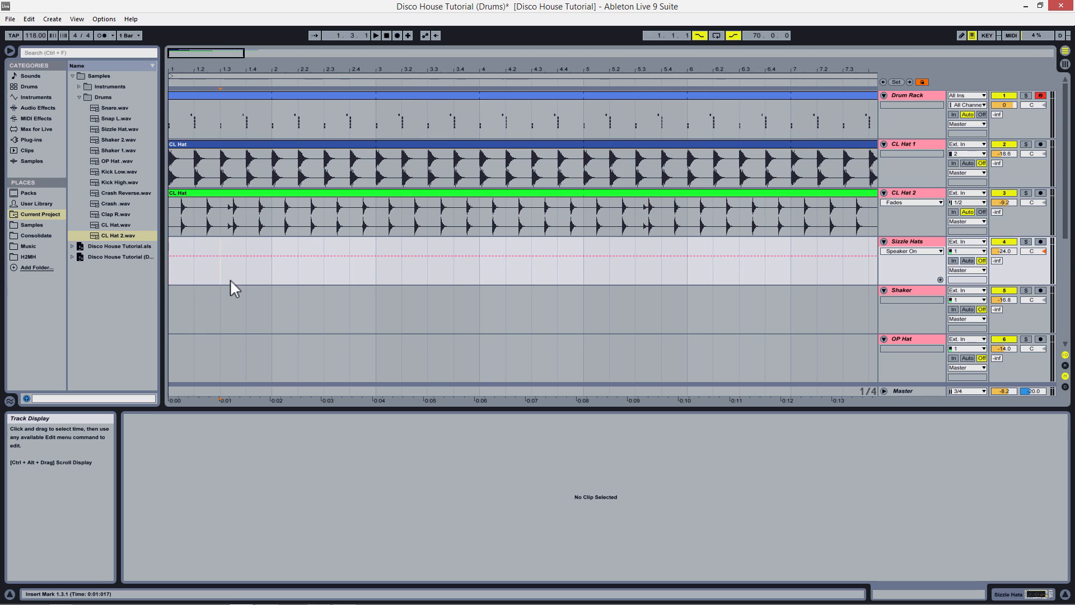
{"action": "left_click", "coordinate": [175, 277]}
{"action": "left_click_drag", "start_coordinate": [105, 128], "coordinate": [186, 259]}
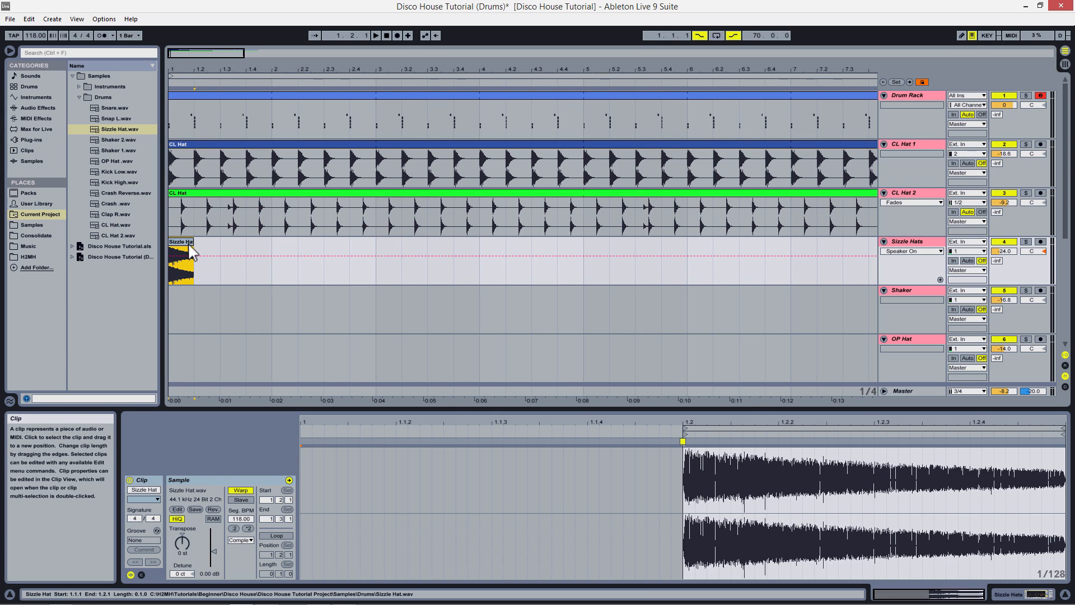
{"action": "key", "text": "space"}
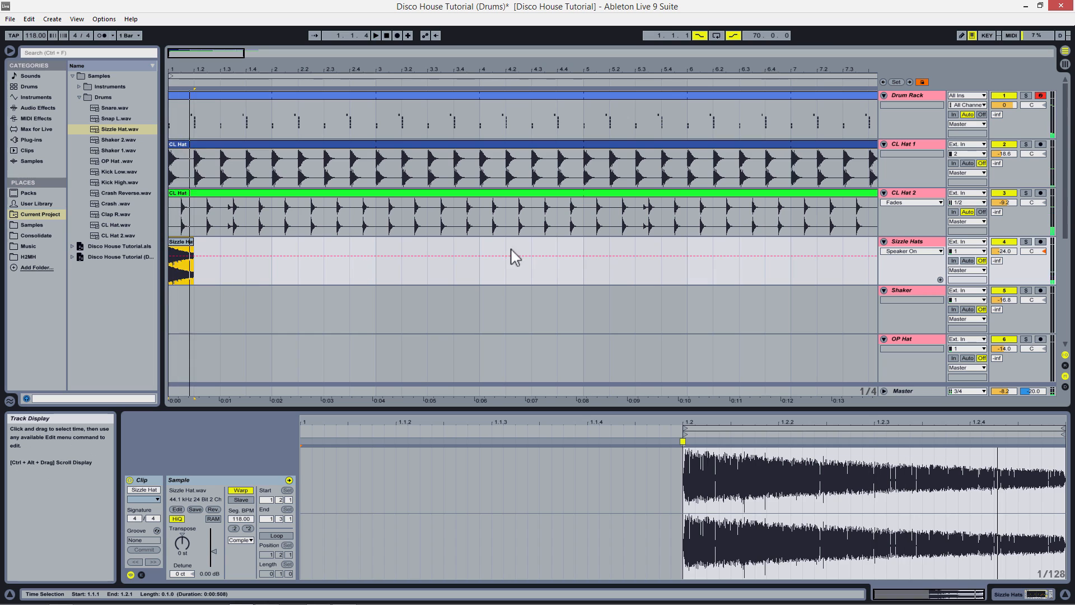
{"action": "left_click", "coordinate": [1027, 242]}
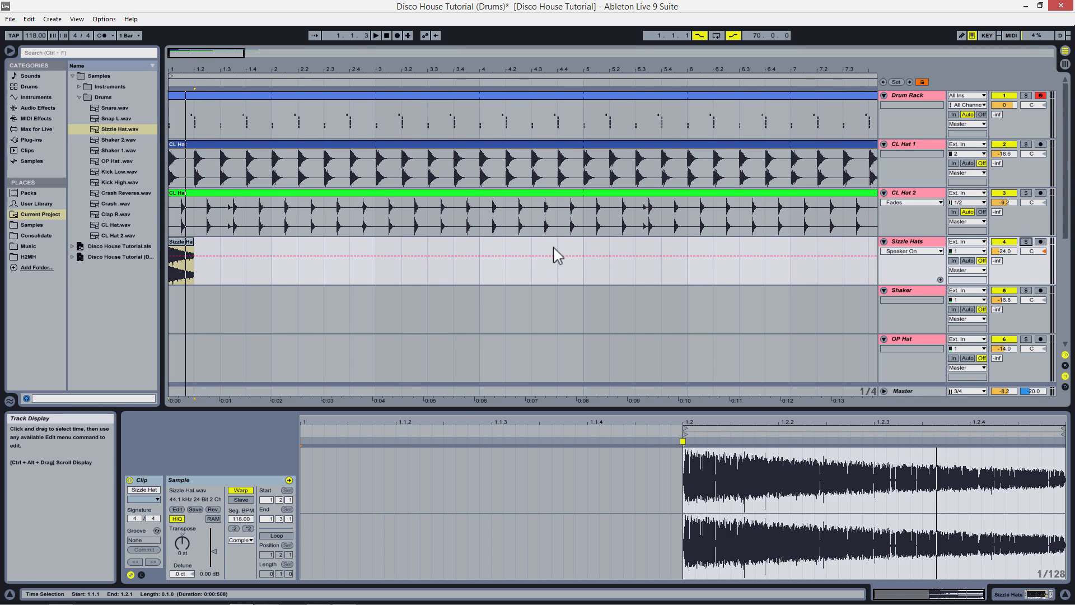
Step: Duplicate the Sizzle Hat clip on every beat up to bar 9 and play the result from bar 1
{"action": "left_click", "coordinate": [179, 248]}
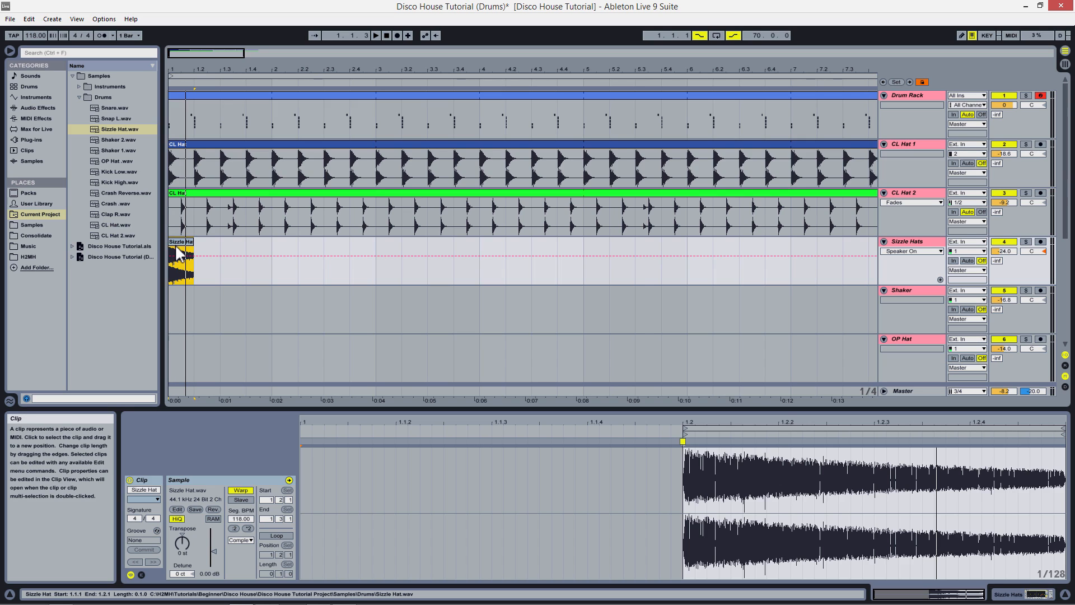
{"action": "key", "text": "ctrl+d"}
{"action": "key", "text": "ctrl+d"}
{"action": "key", "text": "ctrl+d"}
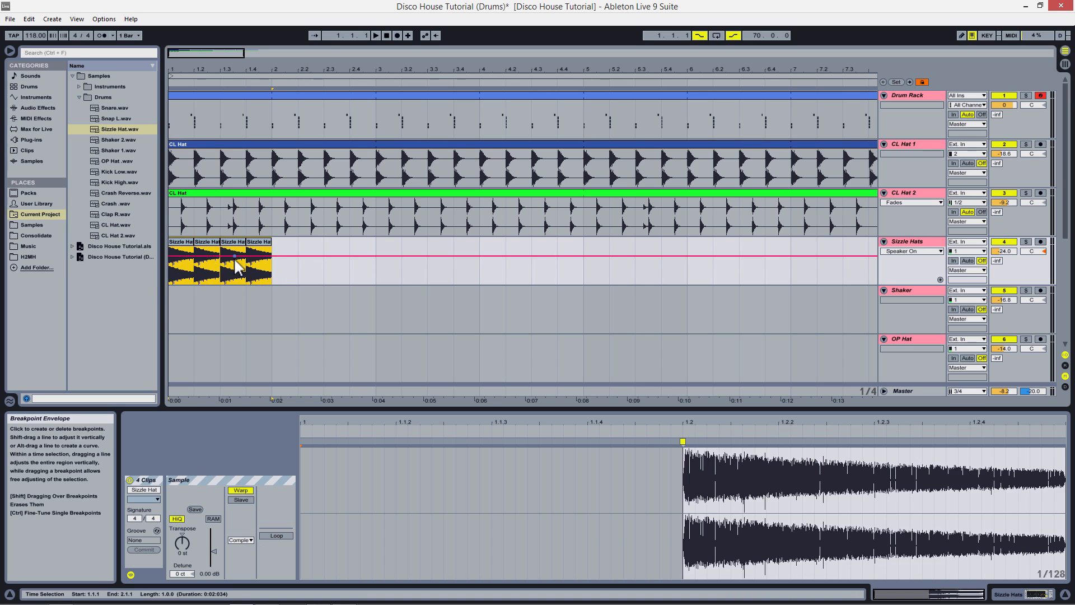
{"action": "key", "text": "ctrl+d"}
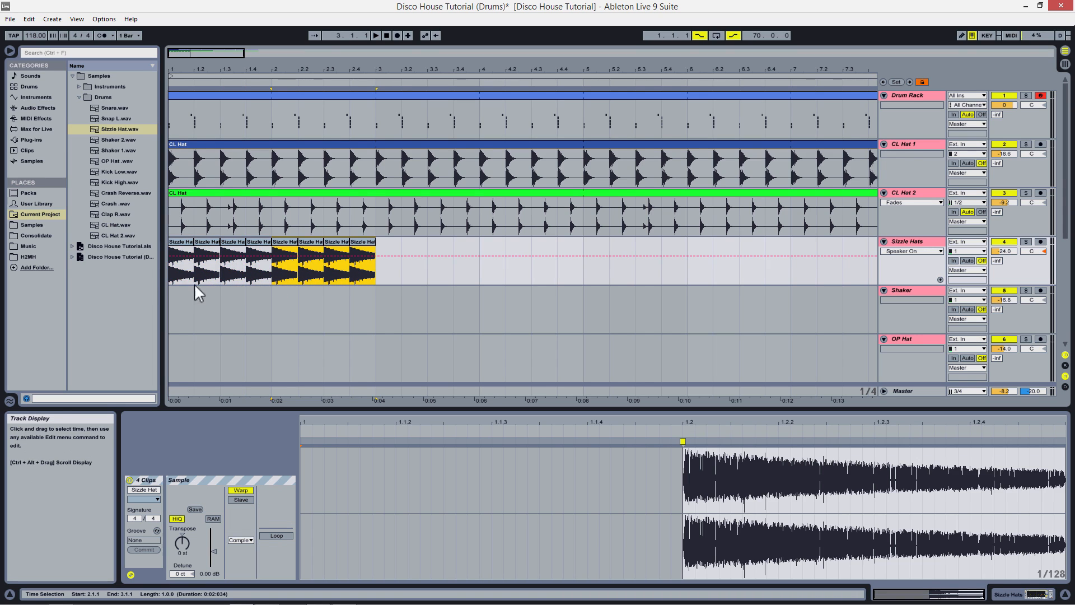
{"action": "key", "text": "ctrl+d"}
{"action": "key", "text": "ctrl+d"}
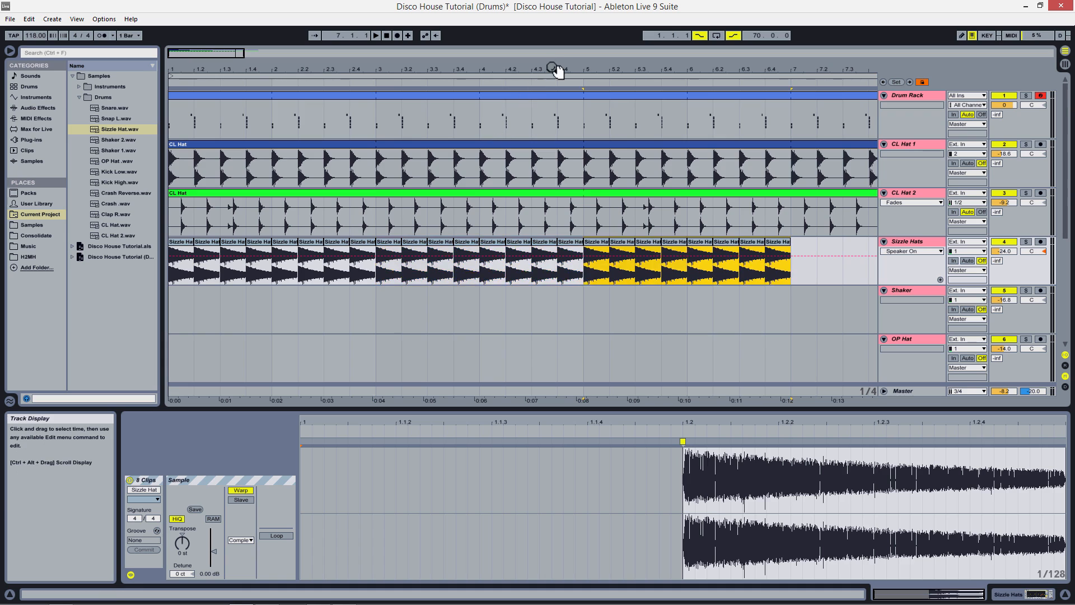
{"action": "left_click_drag", "start_coordinate": [557, 69], "coordinate": [401, 59]}
{"action": "key", "text": "ctrl+d"}
{"action": "left_click", "coordinate": [171, 272]}
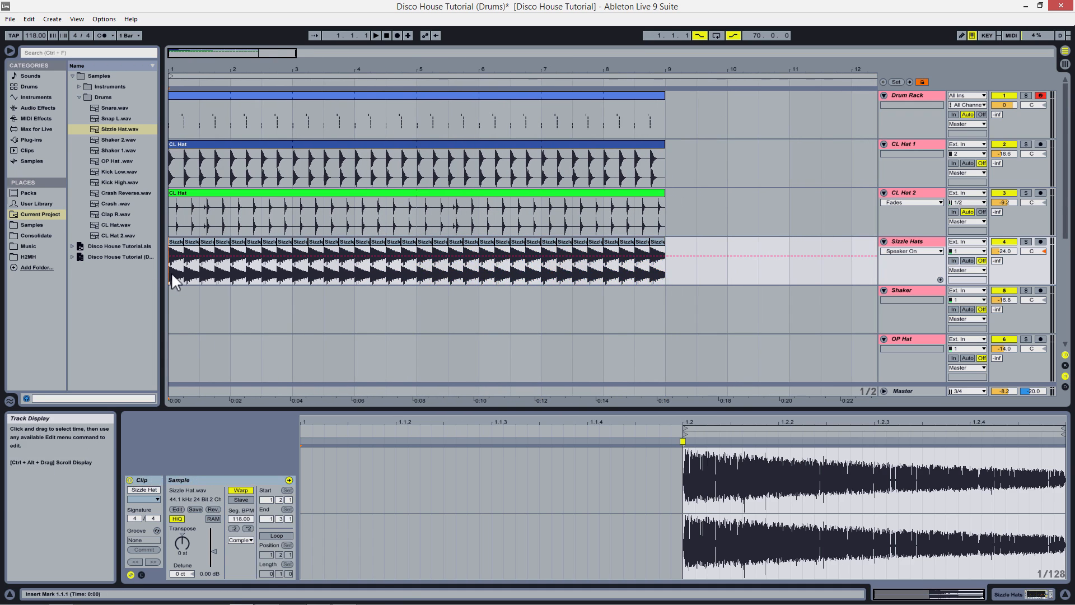
{"action": "key", "text": "space"}
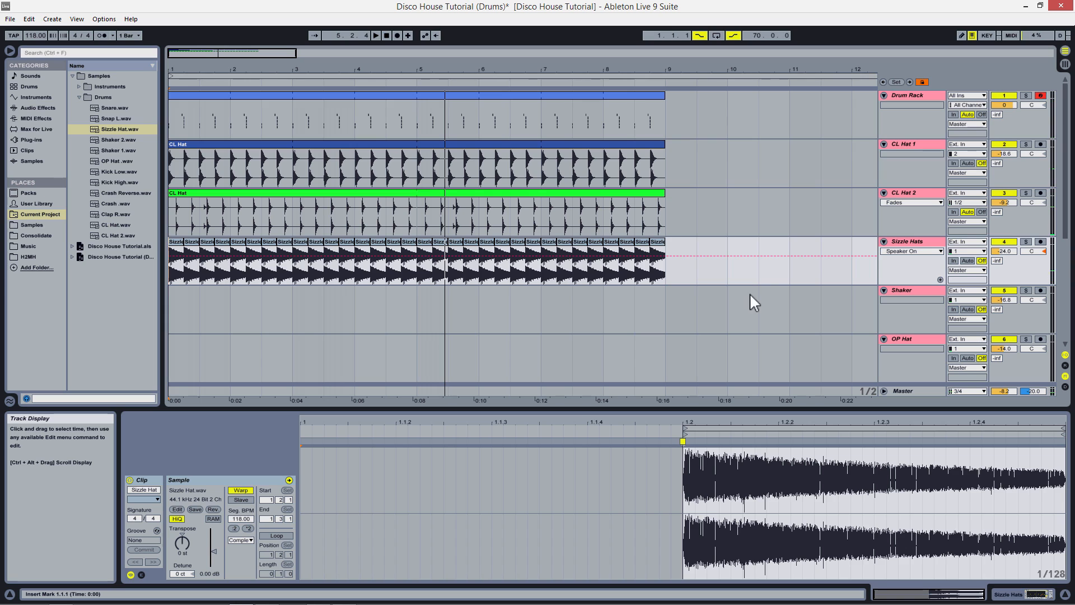
Step: Place Shaker 1.wav at bar 1 of the Shaker track, turn on its looping and extend it to bar 9
{"action": "double_click", "coordinate": [907, 291]}
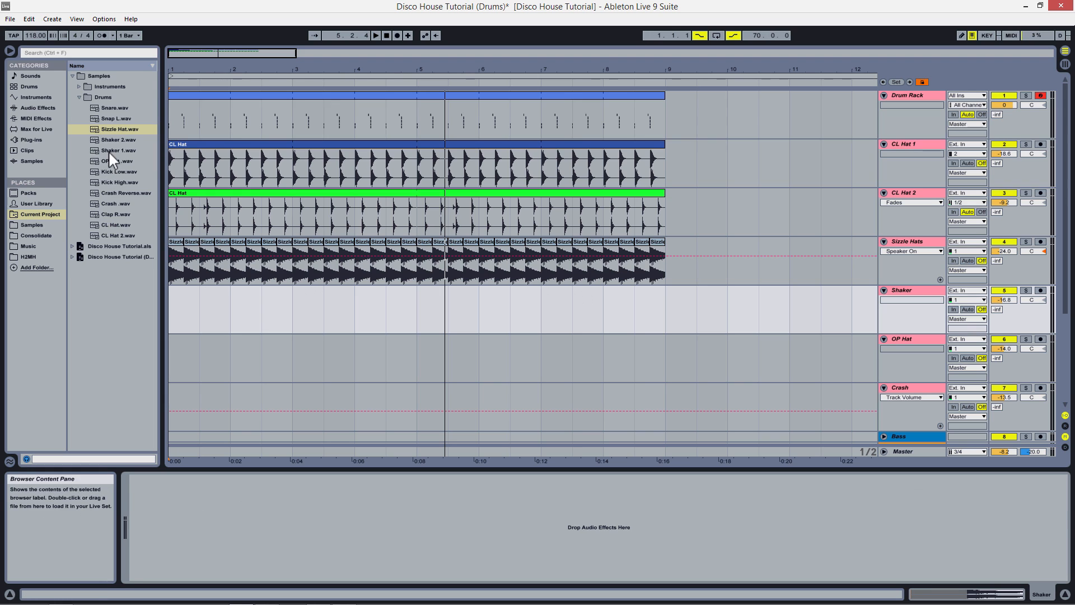
{"action": "left_click_drag", "start_coordinate": [104, 149], "coordinate": [174, 317]}
{"action": "double_click", "coordinate": [228, 291]}
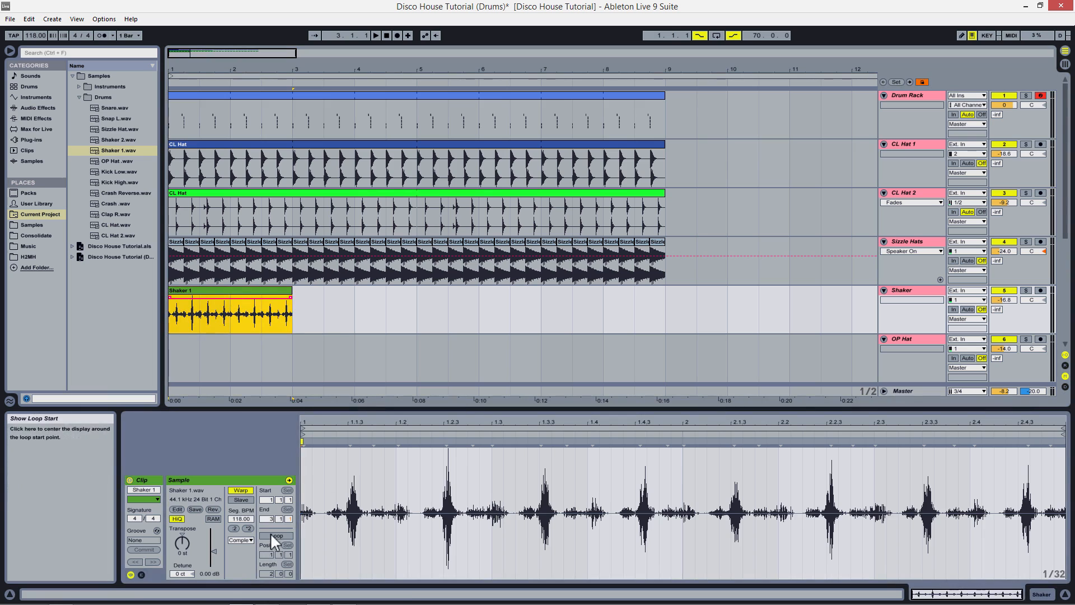
{"action": "left_click", "coordinate": [273, 536]}
{"action": "left_click_drag", "start_coordinate": [291, 292], "coordinate": [666, 293]}
{"action": "left_click", "coordinate": [173, 322]}
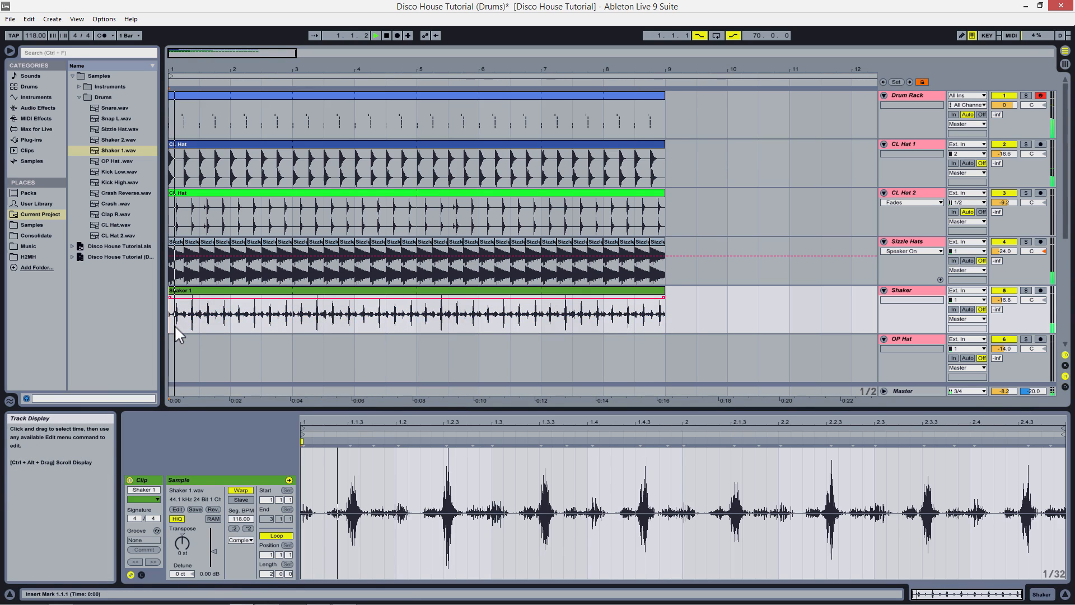
Step: Raise the Shaker track's volume to -4.7 dB during playback, briefly soloing the track to check its sound
{"action": "key", "text": "space"}
{"action": "left_click_drag", "start_coordinate": [1002, 302], "coordinate": [1004, 263]}
{"action": "scroll", "coordinate": [792, 301], "scroll_direction": "down", "scroll_amount": 2}
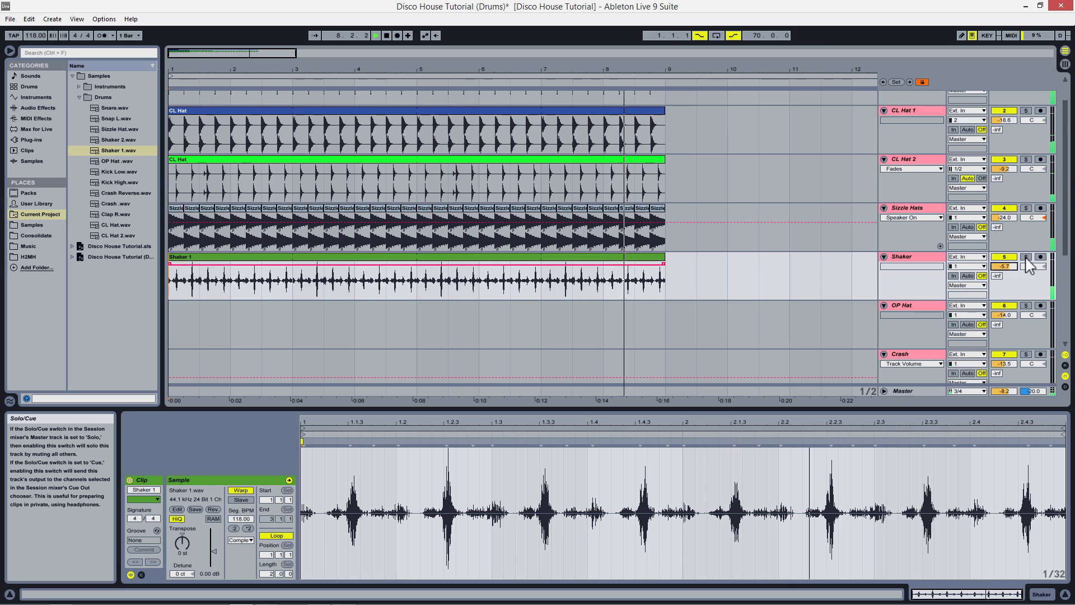
{"action": "key", "text": "space"}
{"action": "key", "text": "space"}
{"action": "left_click", "coordinate": [1026, 258]}
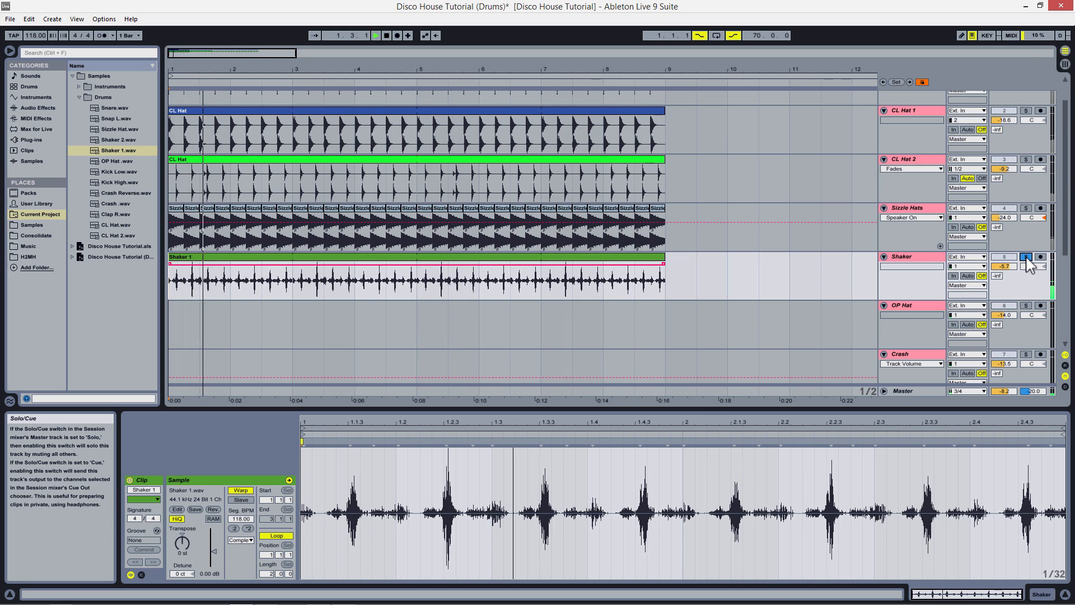
{"action": "left_click", "coordinate": [1006, 266]}
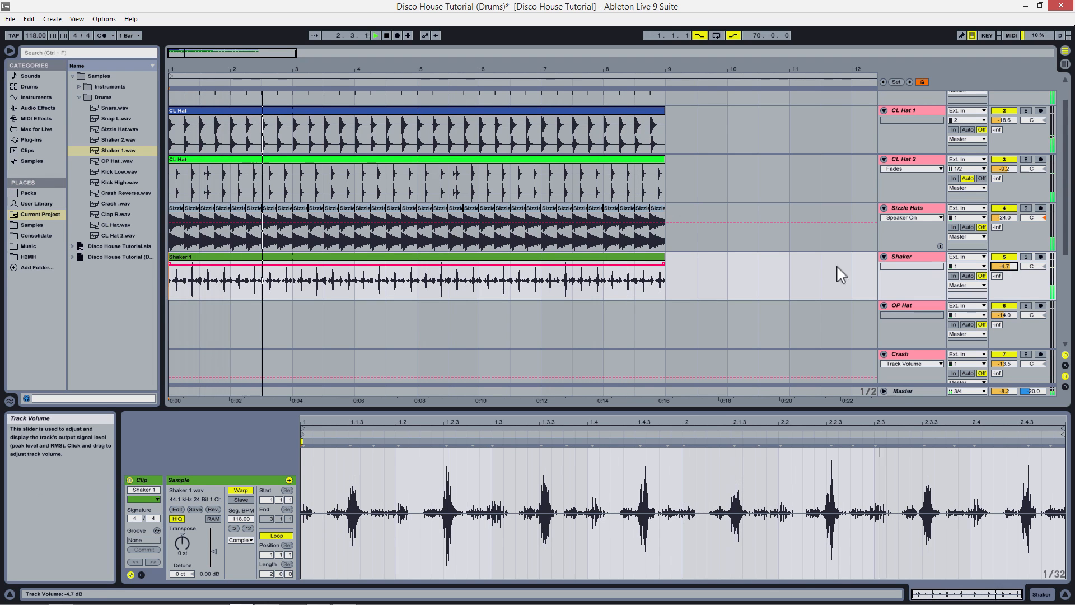
{"action": "scroll", "coordinate": [628, 288], "scroll_direction": "up", "scroll_amount": 2}
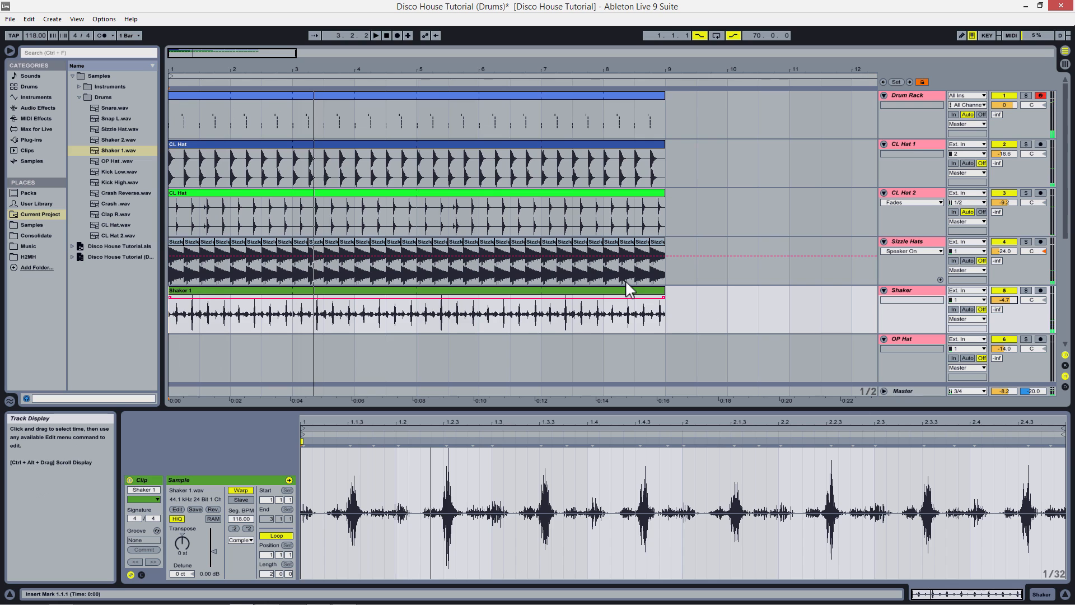
{"action": "scroll", "coordinate": [749, 279], "scroll_direction": "down", "scroll_amount": 2}
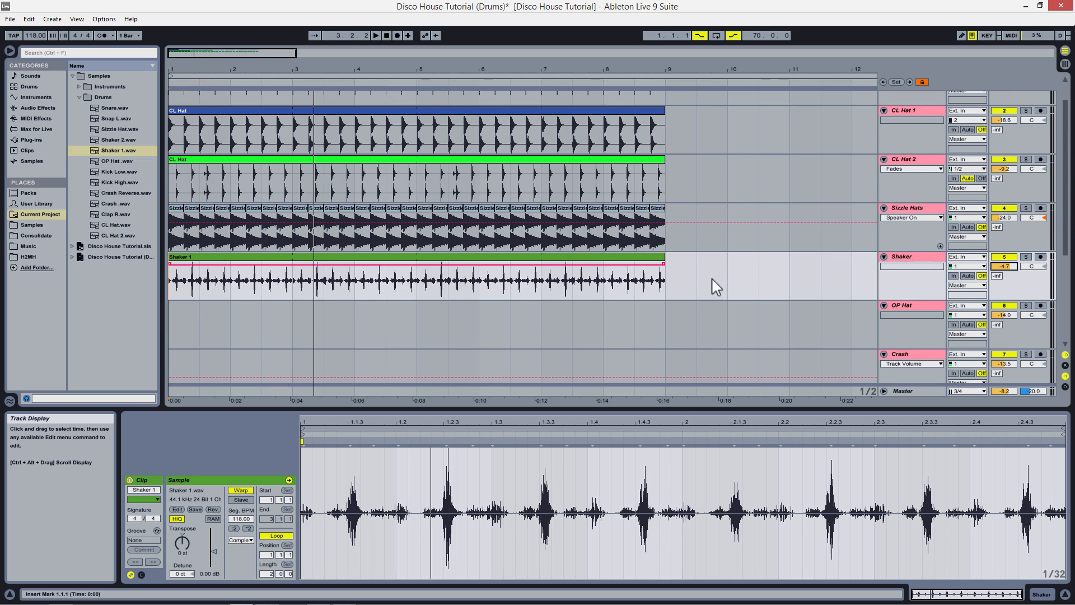
{"action": "scroll", "coordinate": [659, 294], "scroll_direction": "up", "scroll_amount": 1}
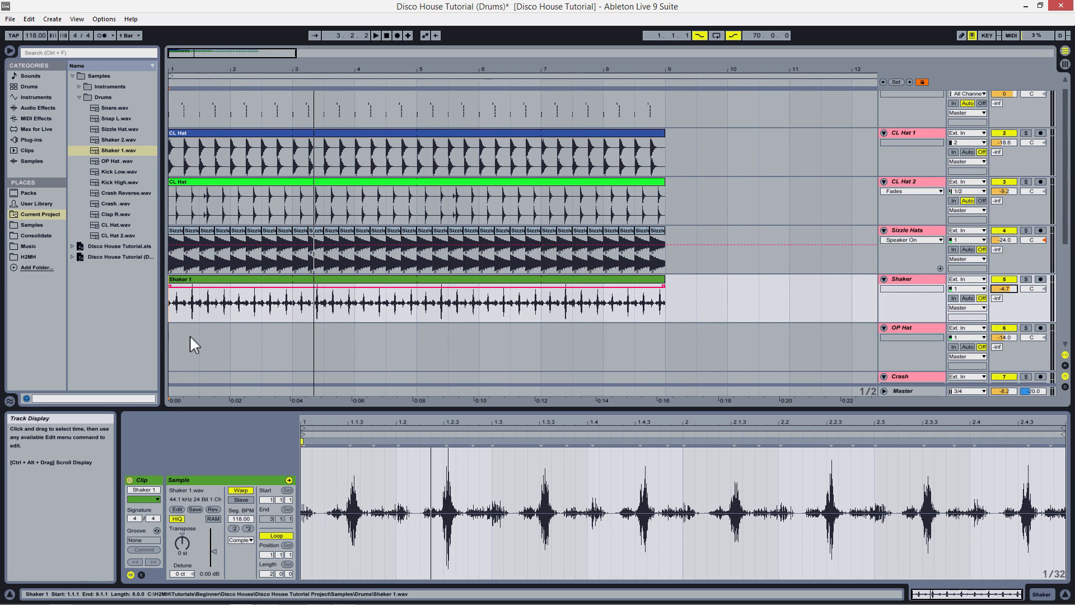
{"action": "scroll", "coordinate": [398, 262], "scroll_direction": "up", "scroll_amount": 2}
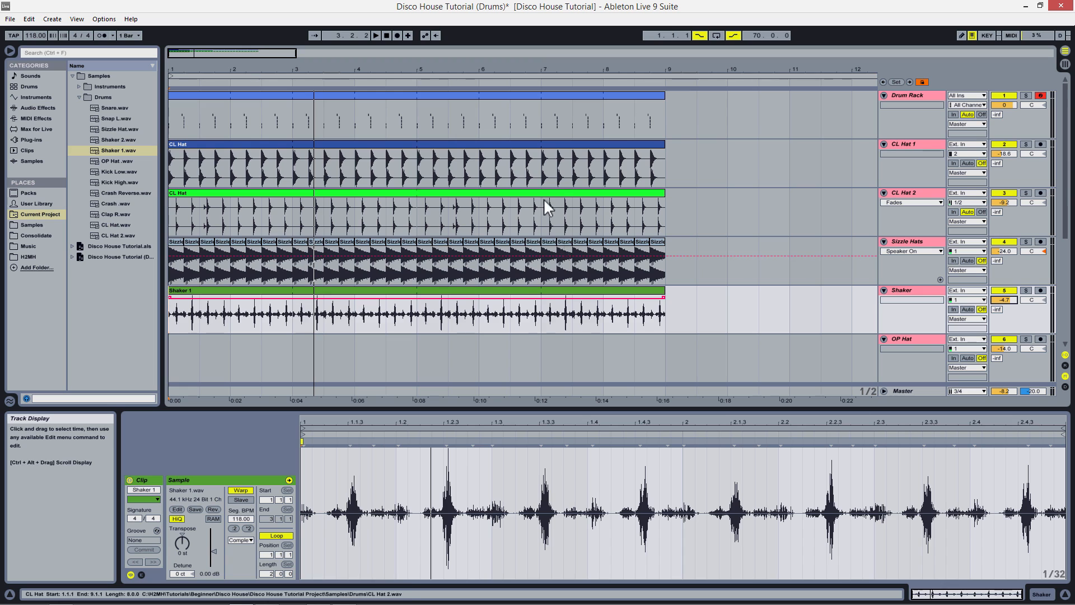
Step: Place OP Hat .wav at bar 1 of the OP Hat track and play the arrangement from bar 1
{"action": "scroll", "coordinate": [429, 234], "scroll_direction": "down", "scroll_amount": 2}
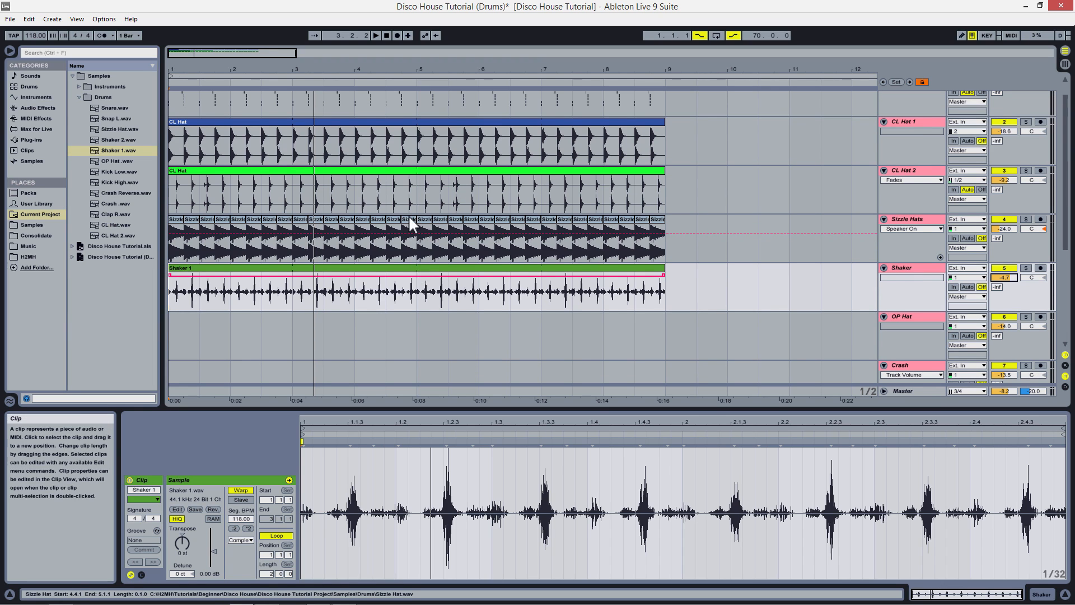
{"action": "scroll", "coordinate": [804, 276], "scroll_direction": "down", "scroll_amount": 2}
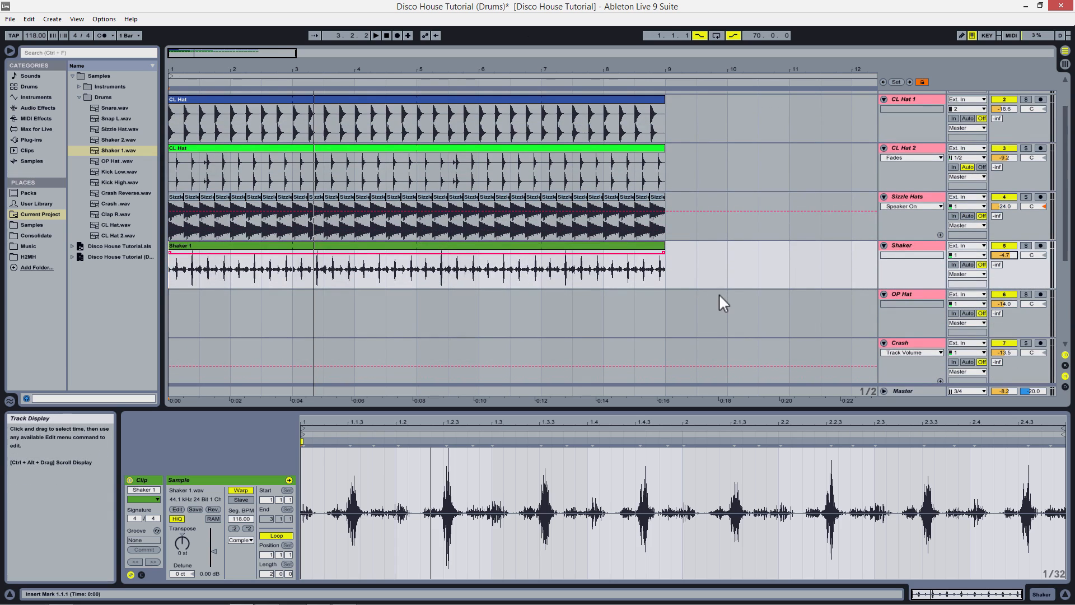
{"action": "left_click", "coordinate": [913, 294]}
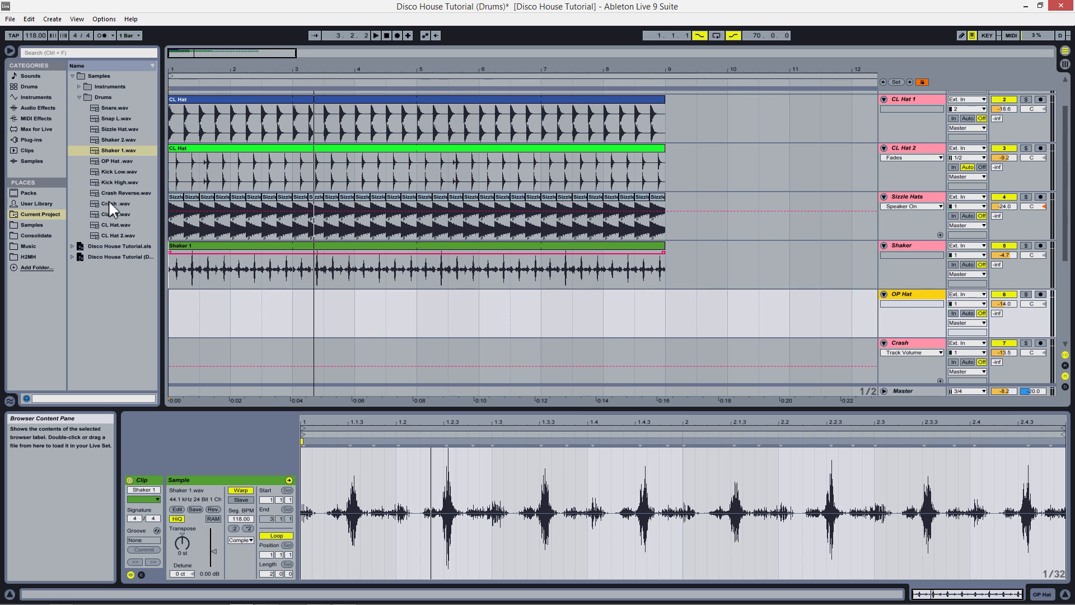
{"action": "left_click", "coordinate": [103, 161]}
{"action": "left_click_drag", "start_coordinate": [103, 161], "coordinate": [174, 333]}
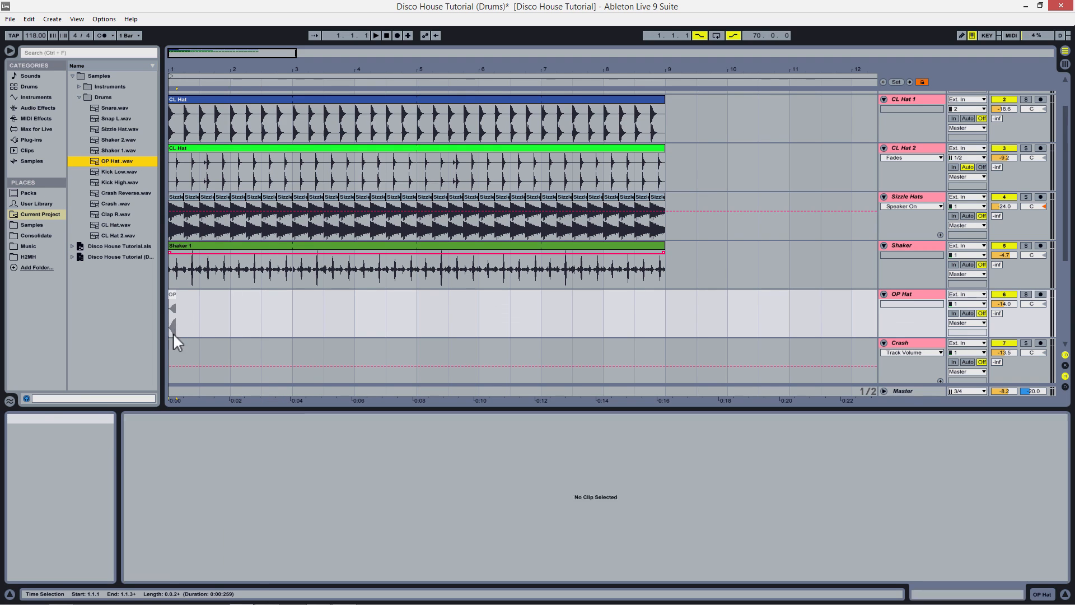
{"action": "left_click_drag", "start_coordinate": [185, 66], "coordinate": [187, 87]}
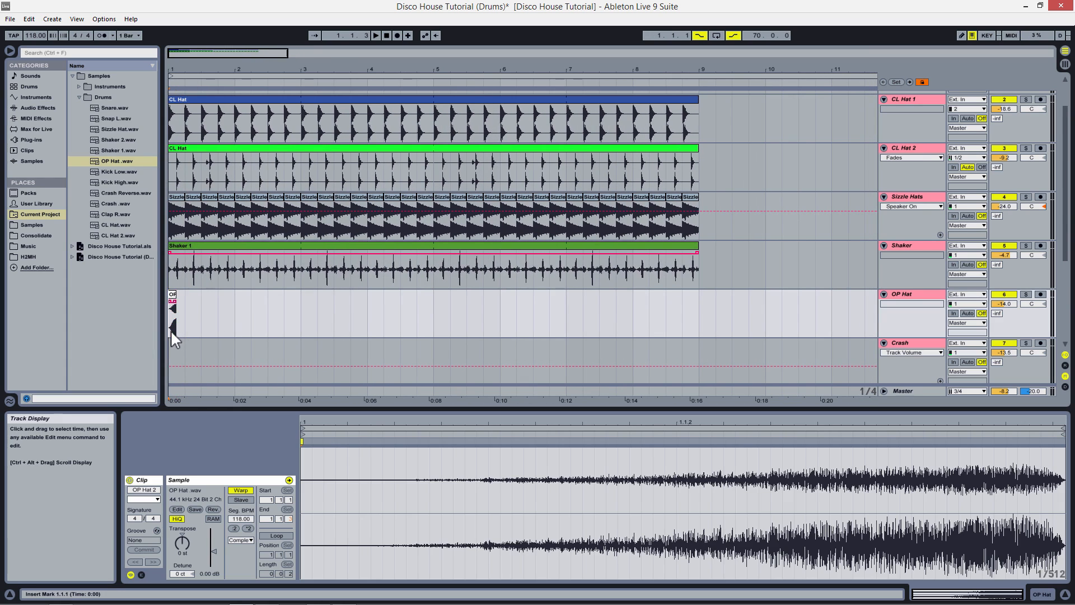
{"action": "key", "text": "space"}
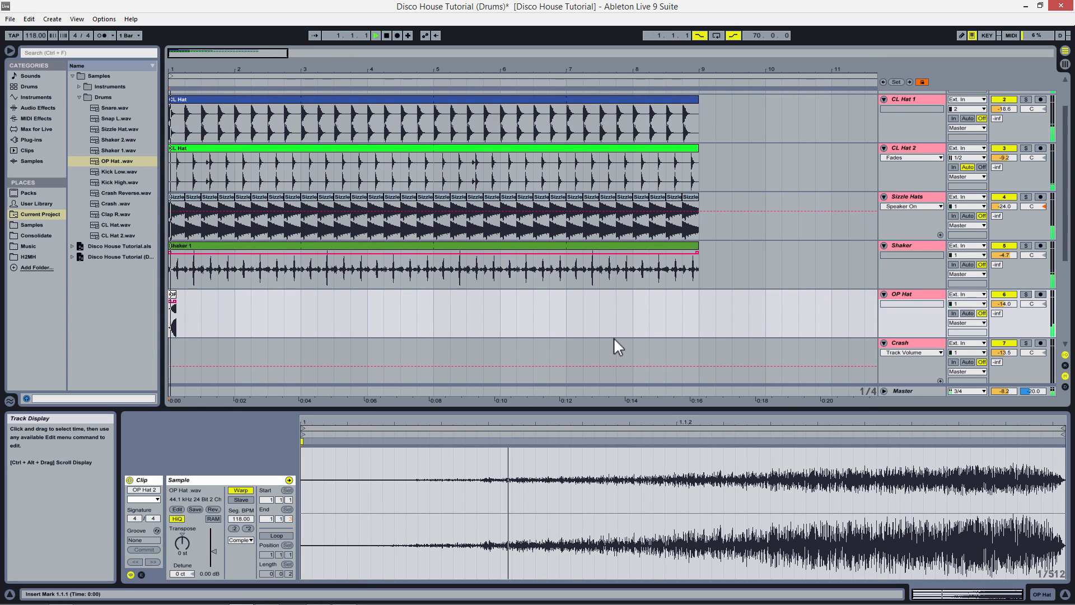
Step: Copy the open hat clip to bars 5 and 9, stop playback and return the insert marker to bar 1
{"action": "left_click", "coordinate": [173, 300]}
{"action": "left_click_drag", "start_coordinate": [174, 300], "coordinate": [440, 304]}
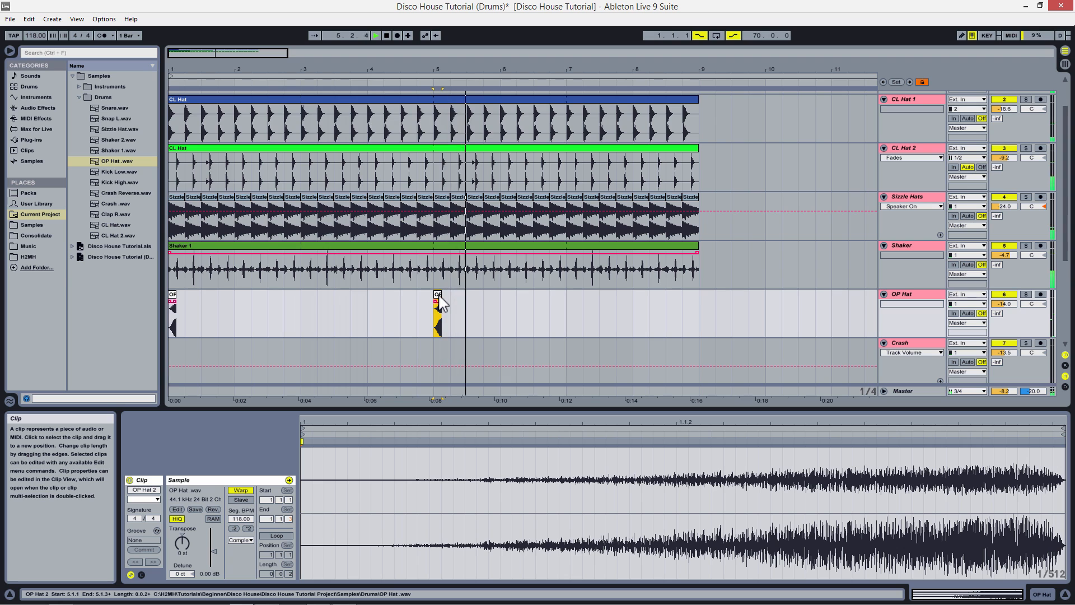
{"action": "left_click_drag", "start_coordinate": [440, 302], "coordinate": [708, 307]}
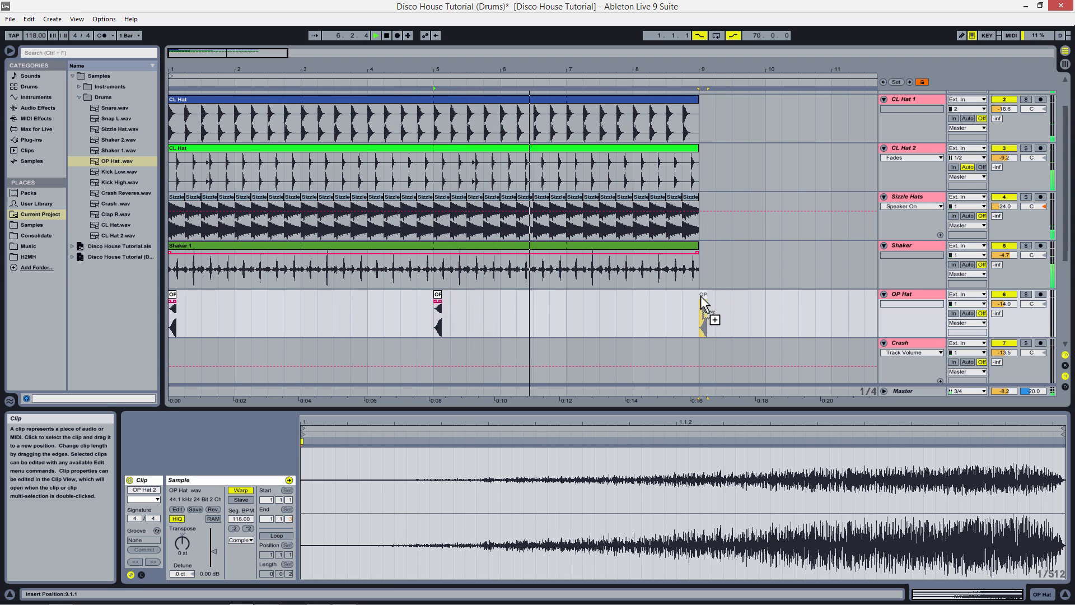
{"action": "left_click", "coordinate": [703, 330]}
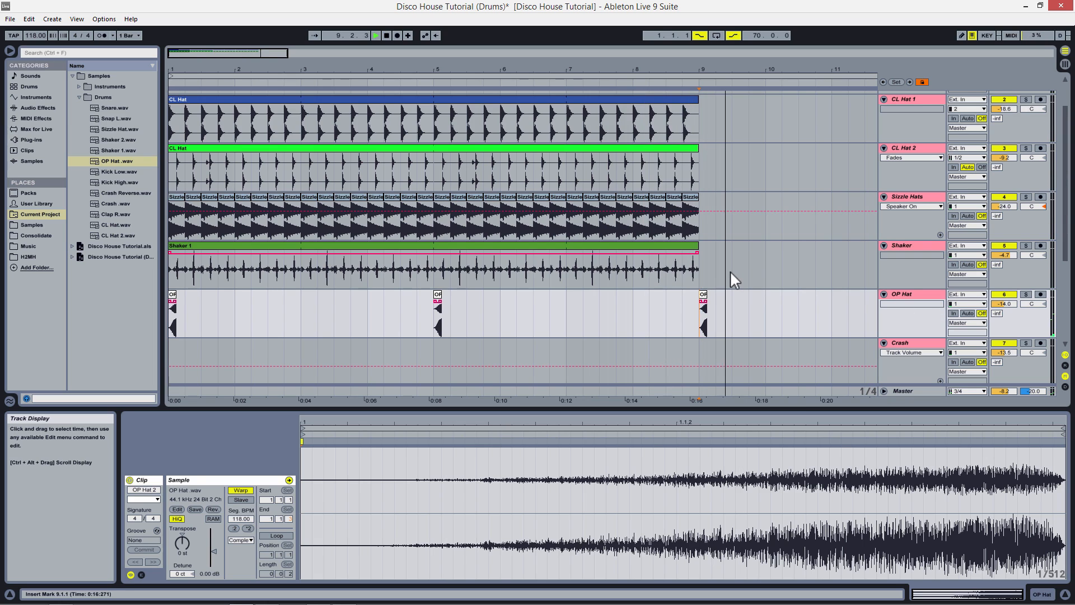
{"action": "key", "text": "space"}
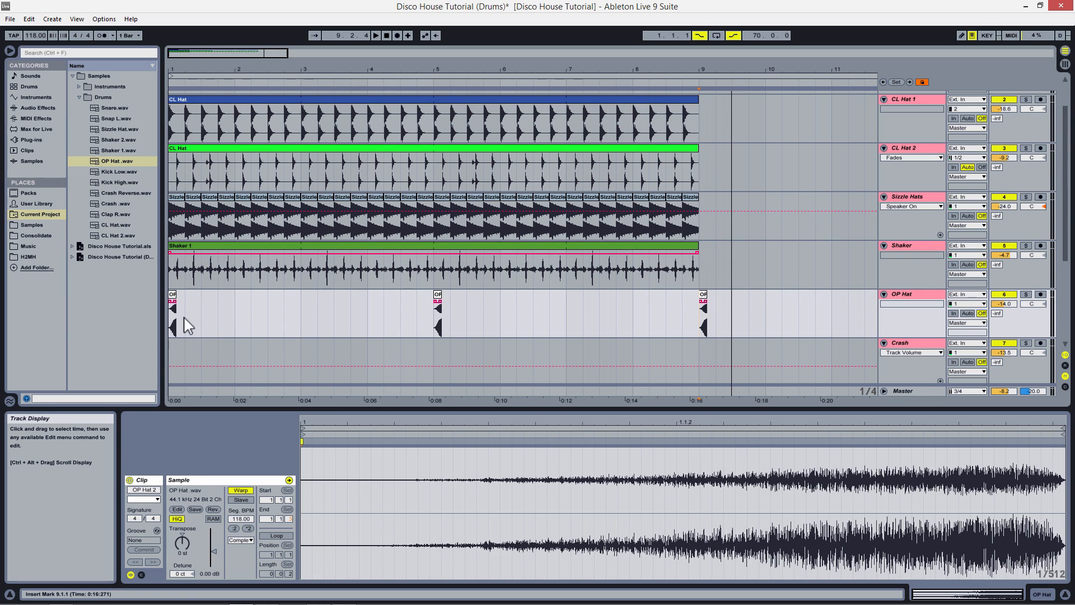
{"action": "left_click", "coordinate": [170, 331]}
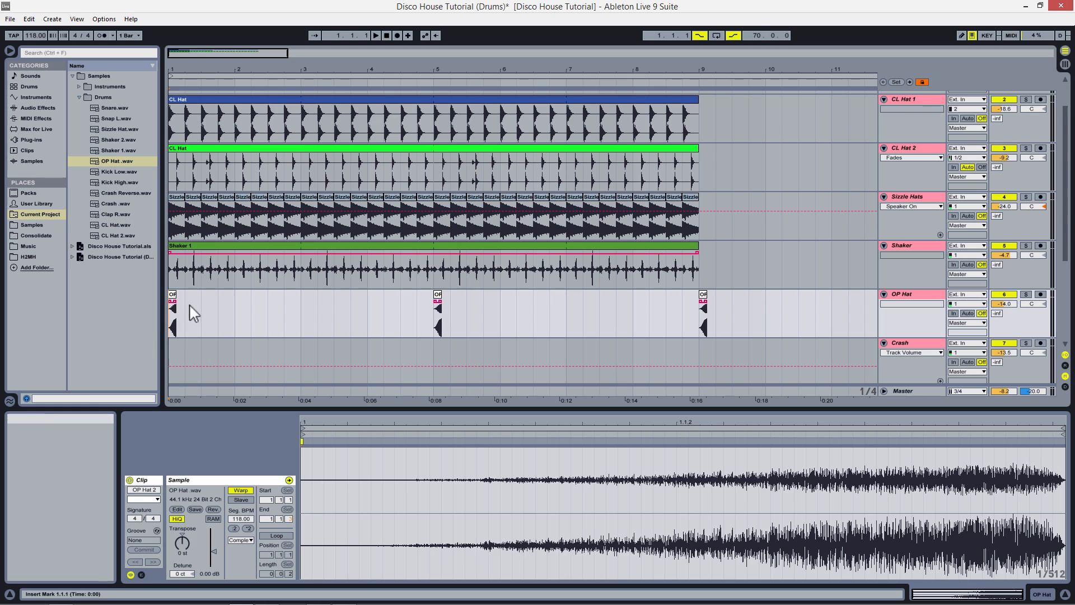
Step: Place Crash .wav at bar 1 of the Crash track and copy the clip to bar 9 during playback
{"action": "scroll", "coordinate": [280, 297], "scroll_direction": "down", "scroll_amount": 2}
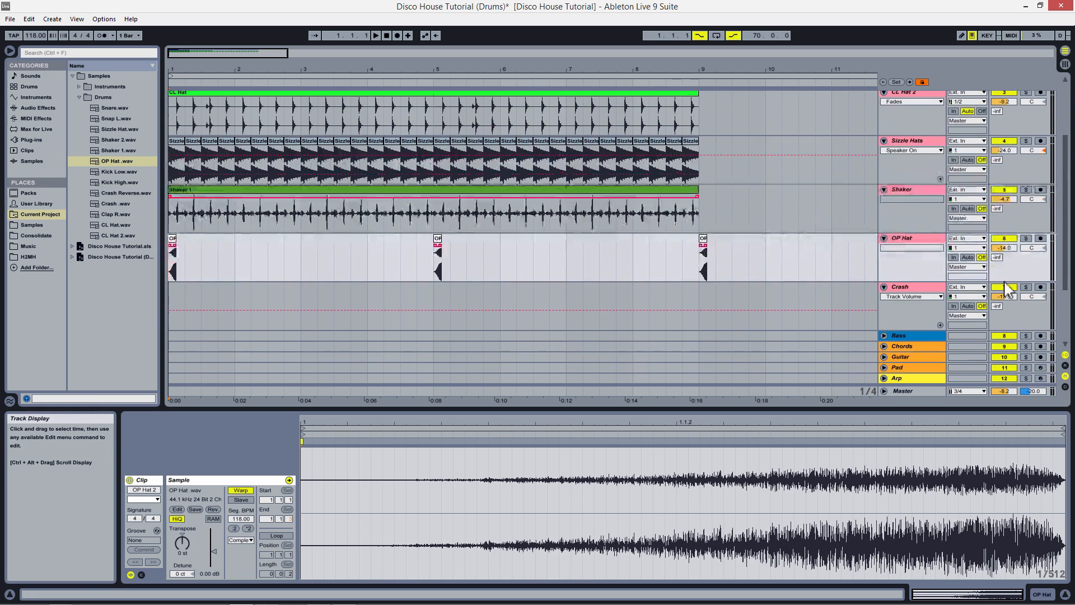
{"action": "left_click", "coordinate": [412, 297]}
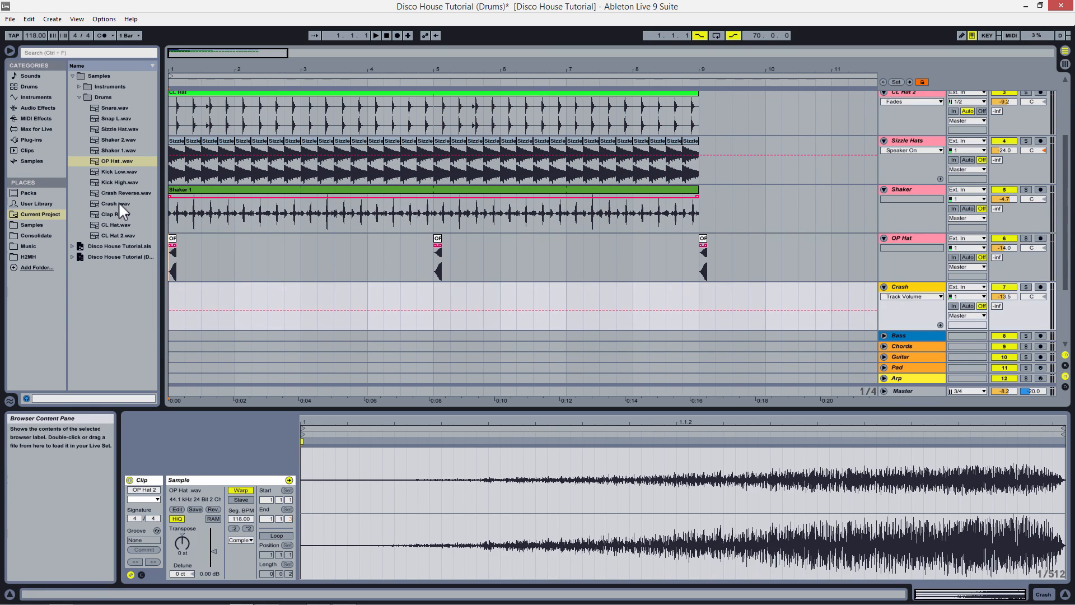
{"action": "left_click_drag", "start_coordinate": [106, 203], "coordinate": [173, 308]}
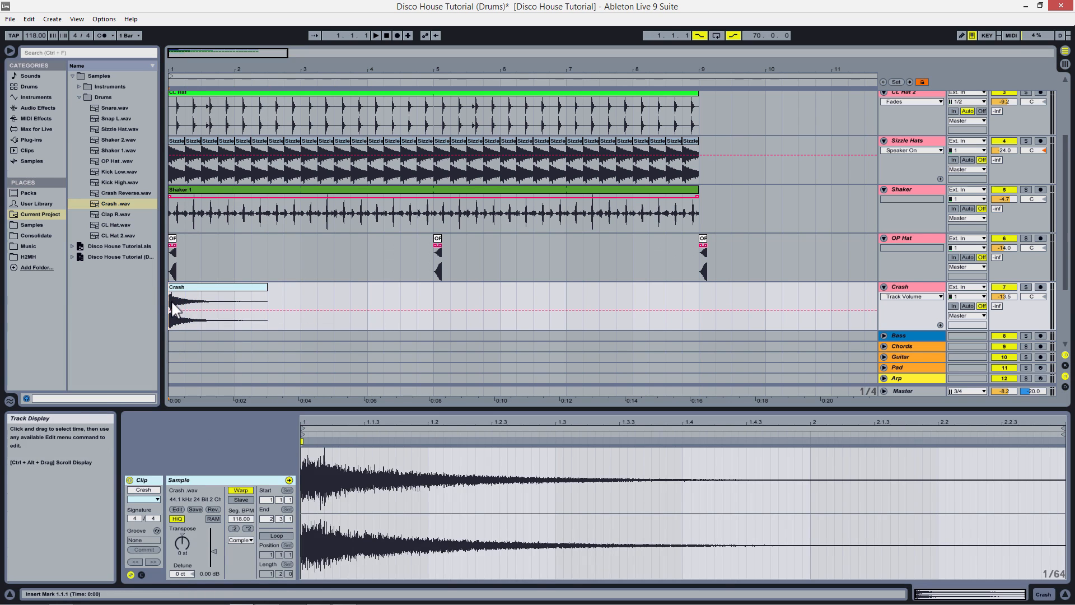
{"action": "left_click", "coordinate": [260, 291]}
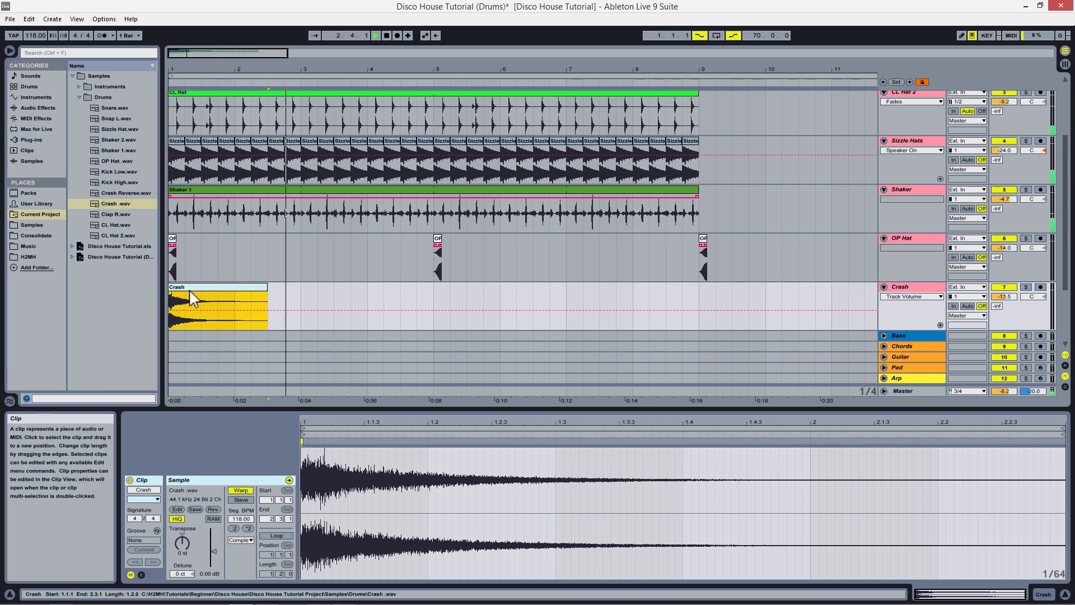
{"action": "left_click_drag", "start_coordinate": [185, 296], "coordinate": [715, 308]}
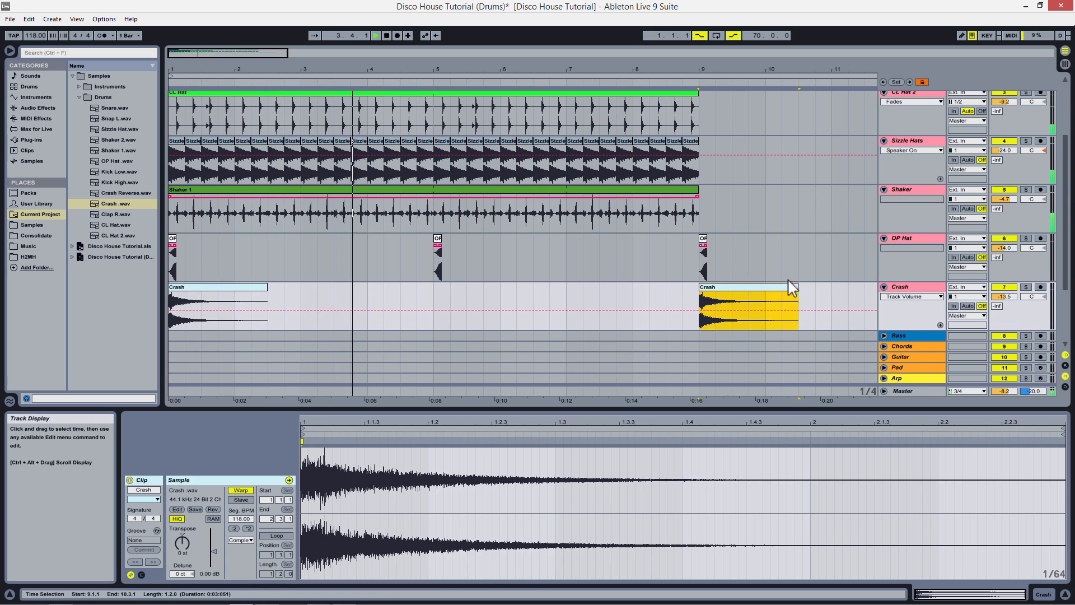
Step: Solo the Crash track and audition its clips at bar 9 and bar 1
{"action": "scroll", "coordinate": [505, 286], "scroll_direction": "up", "scroll_amount": 1}
{"action": "scroll", "coordinate": [505, 277], "scroll_direction": "down", "scroll_amount": 1}
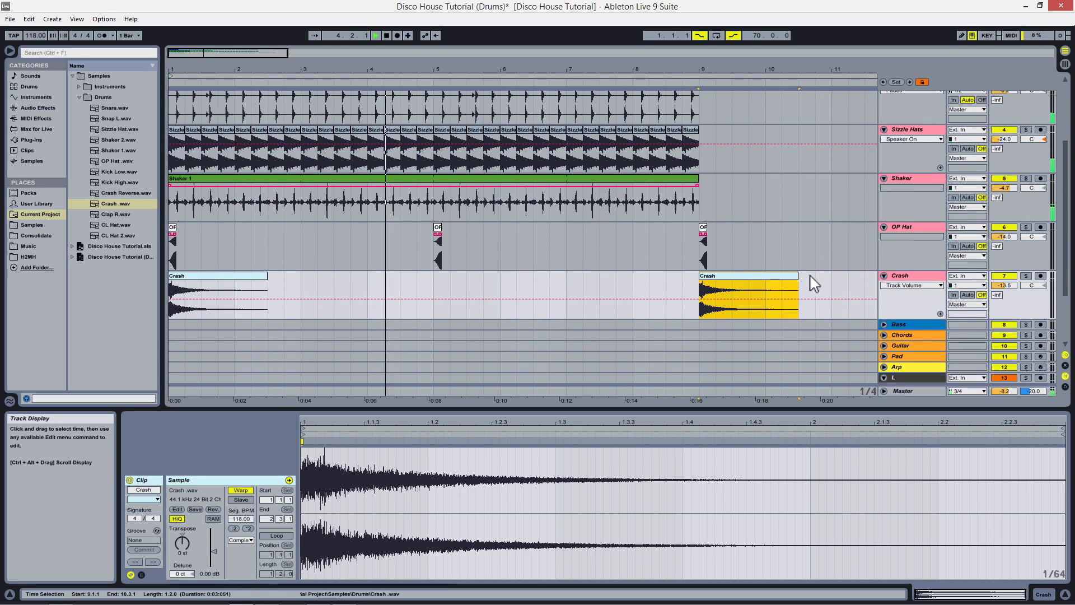
{"action": "left_click", "coordinate": [1027, 276]}
{"action": "key", "text": "space"}
{"action": "key", "text": "space"}
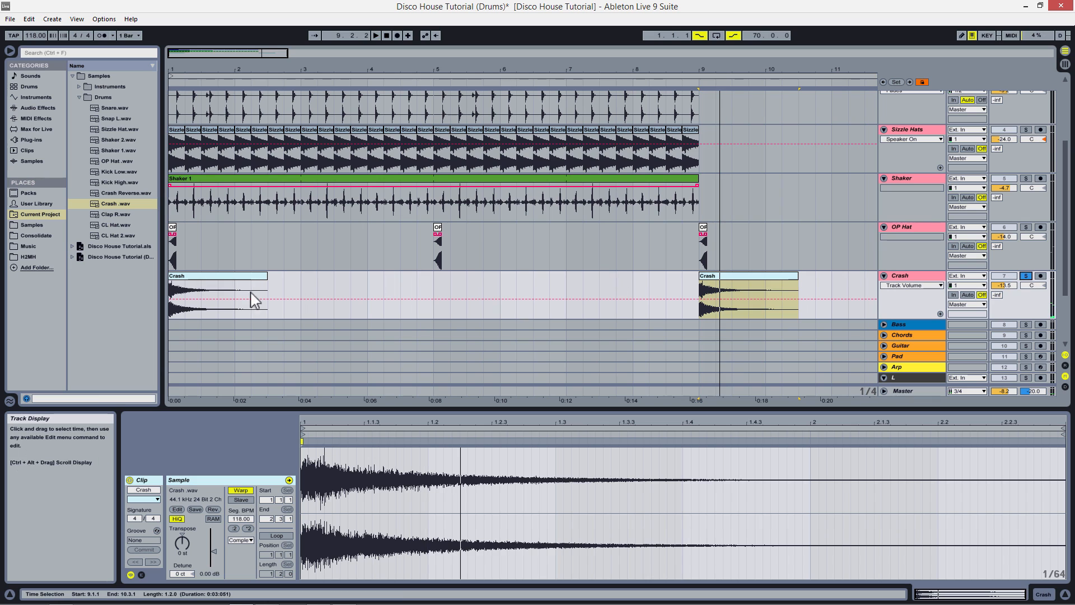
{"action": "left_click", "coordinate": [172, 295]}
{"action": "key", "text": "space"}
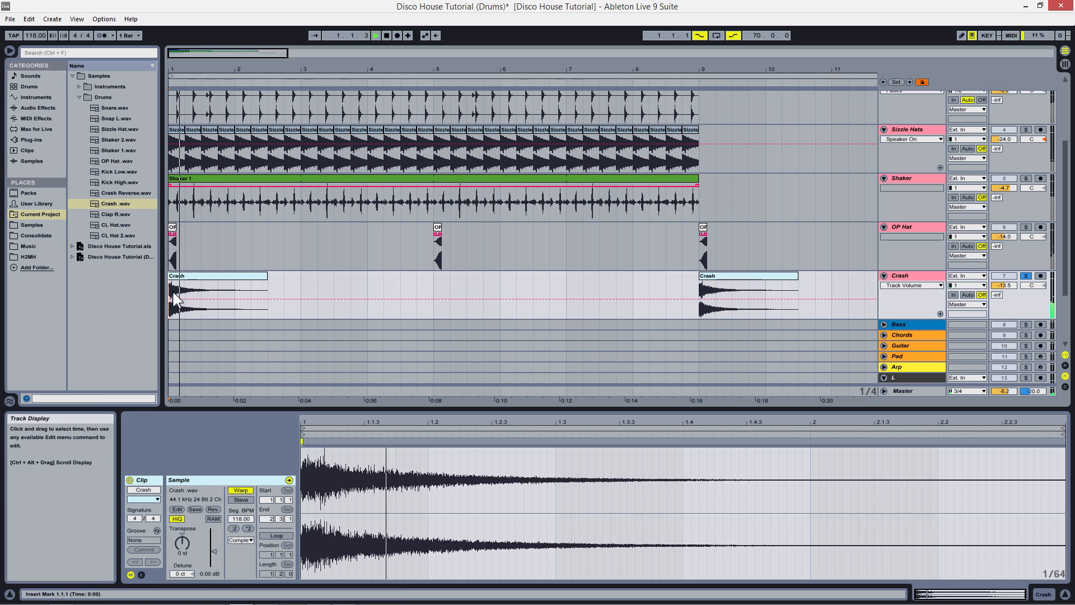
{"action": "scroll", "coordinate": [401, 248], "scroll_direction": "up", "scroll_amount": 5}
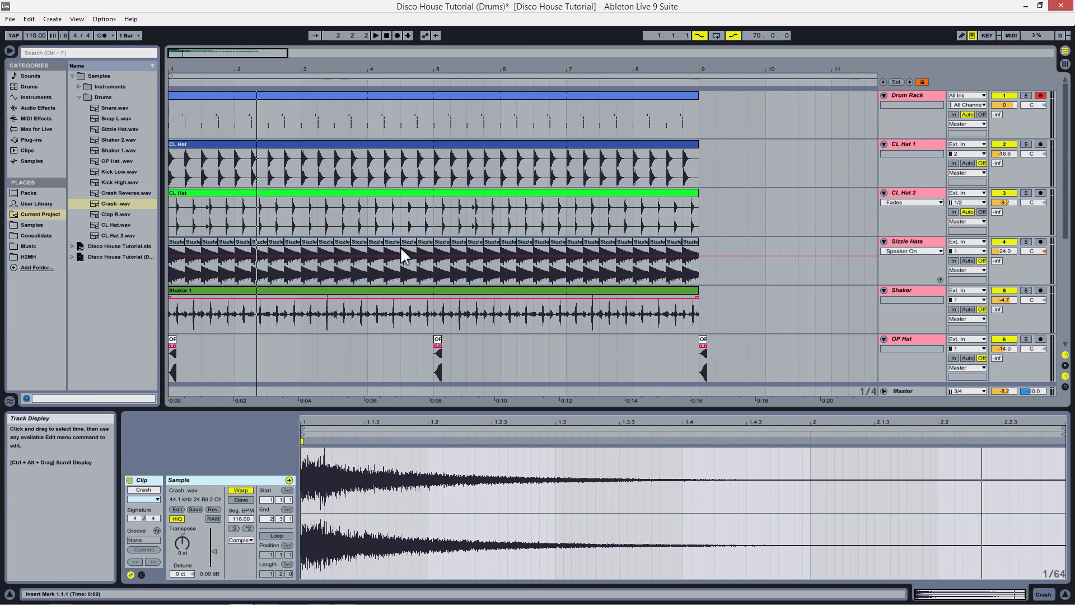